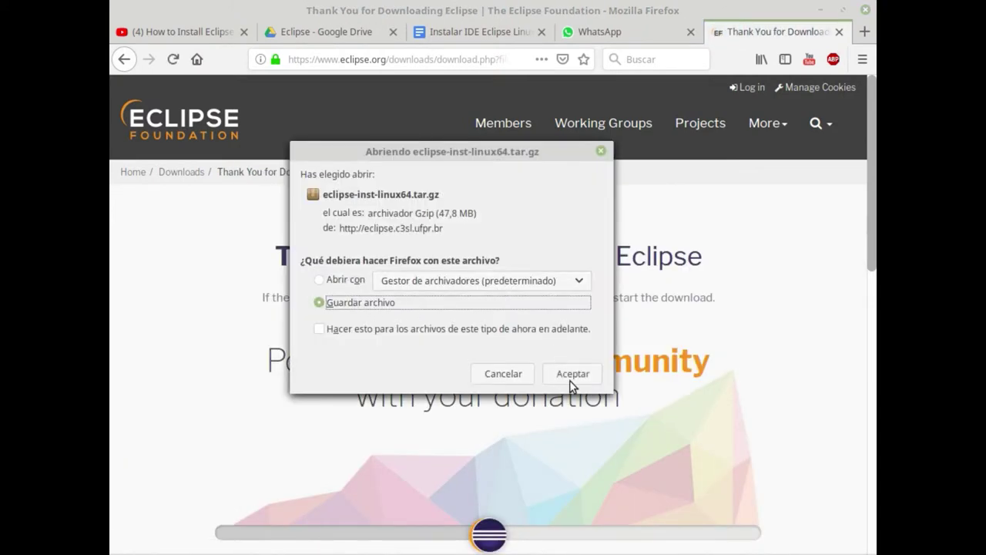
- Save eclipse-inst-linux64.tar.gz to the Descargas folder and check the download's progress
{"action": "left_click", "coordinate": [571, 375]}
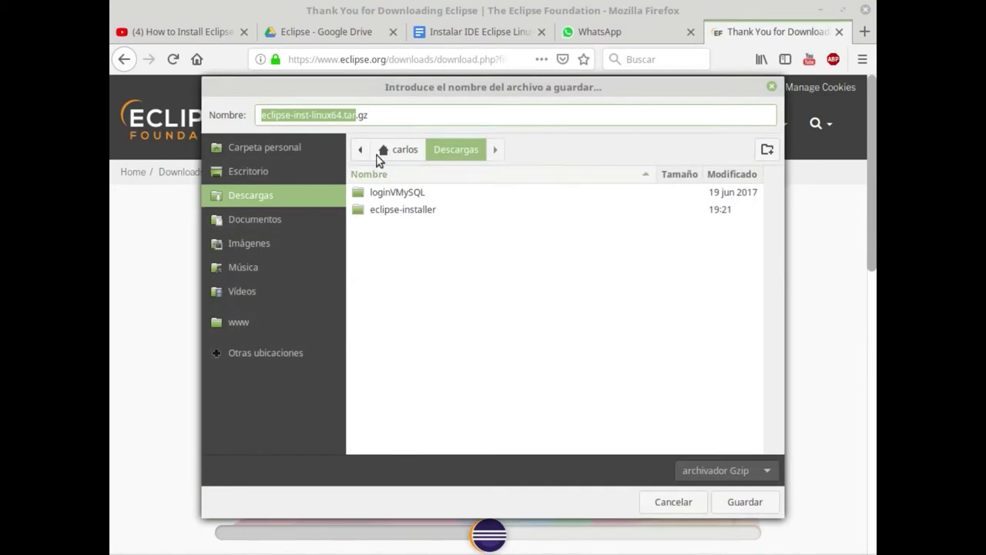
{"action": "left_click", "coordinate": [740, 503]}
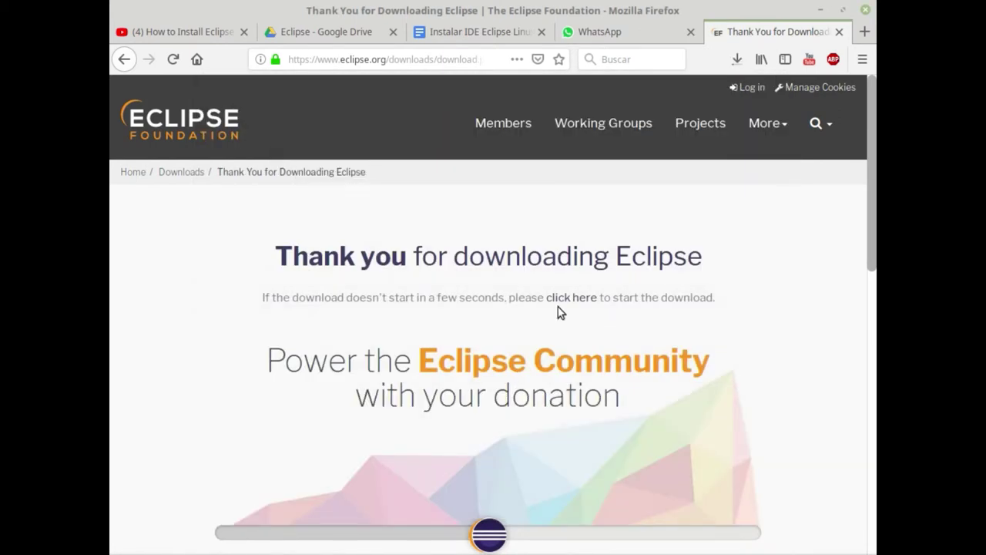
{"action": "left_click", "coordinate": [737, 60]}
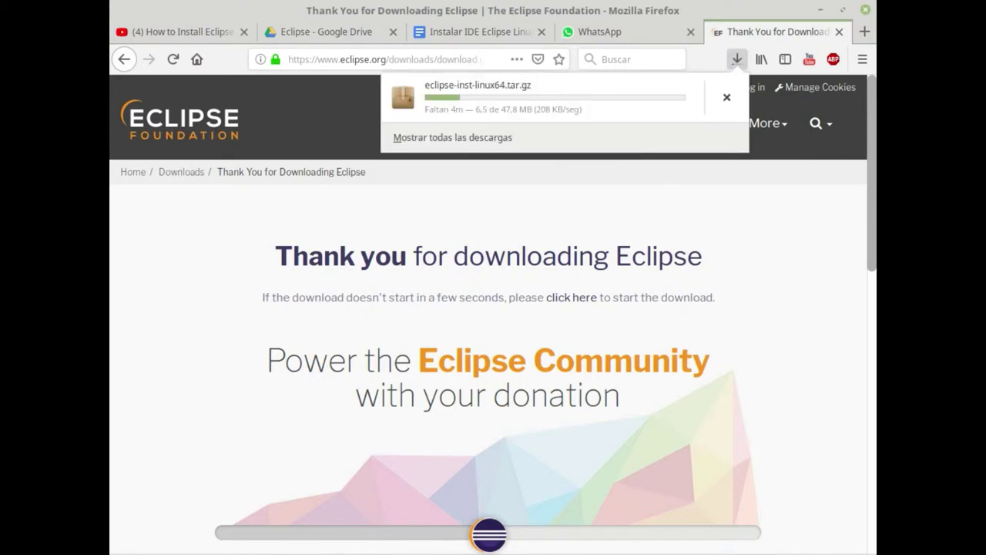
{"action": "left_click", "coordinate": [737, 60]}
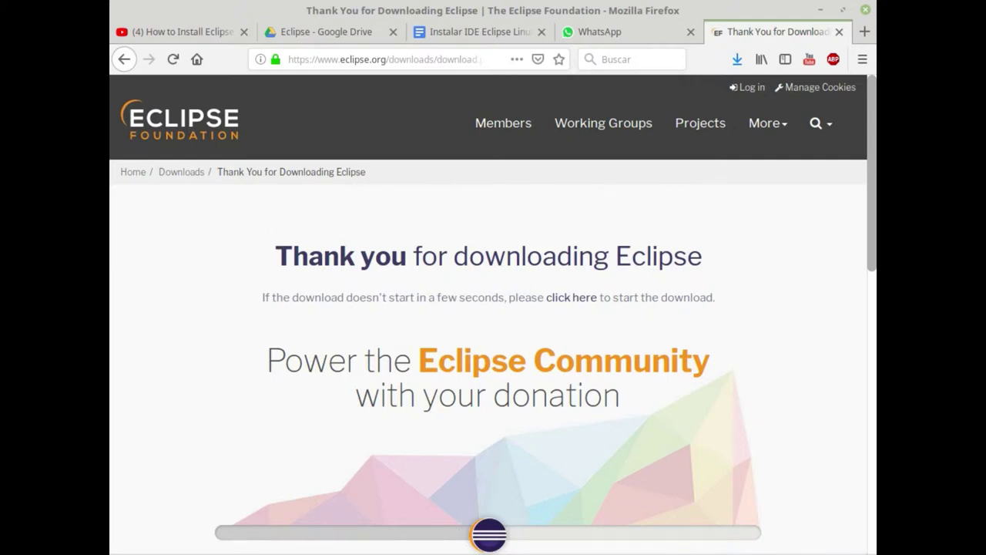
- Locate the downloaded Eclipse archive in Descargas and highlight the "tar xfz" extraction command in the Instalar IDE Eclipse Linux document
{"action": "key", "text": "alt+Tab"}
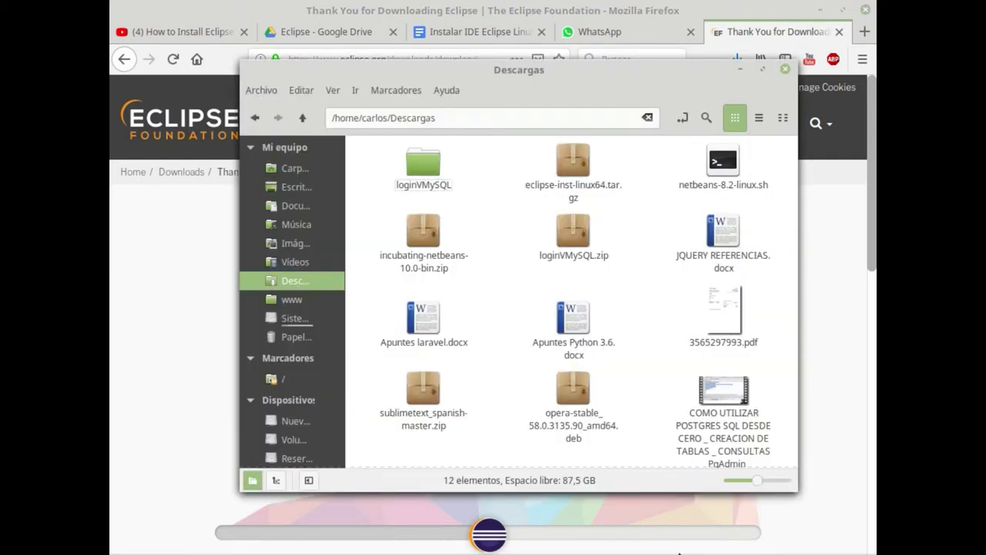
{"action": "left_click", "coordinate": [570, 163]}
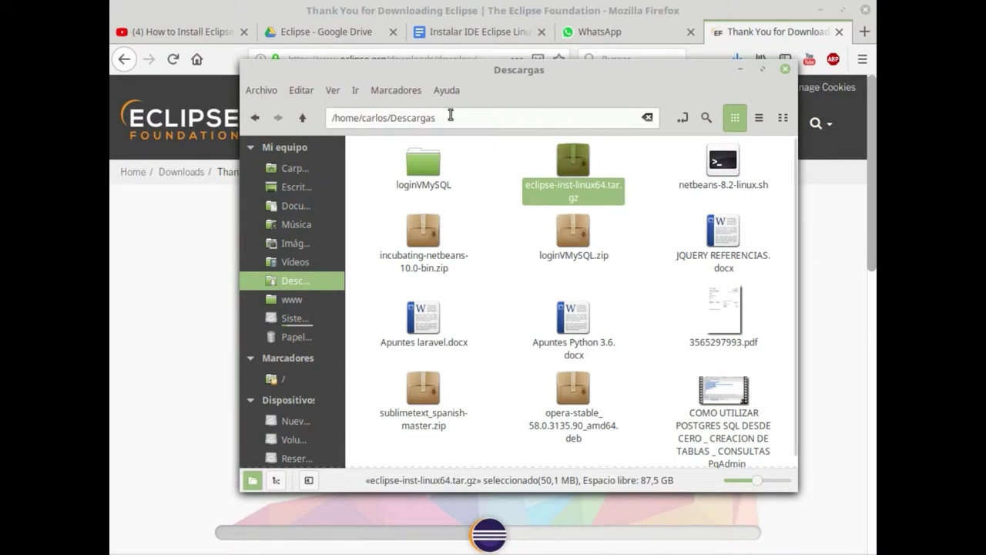
{"action": "left_click", "coordinate": [472, 26]}
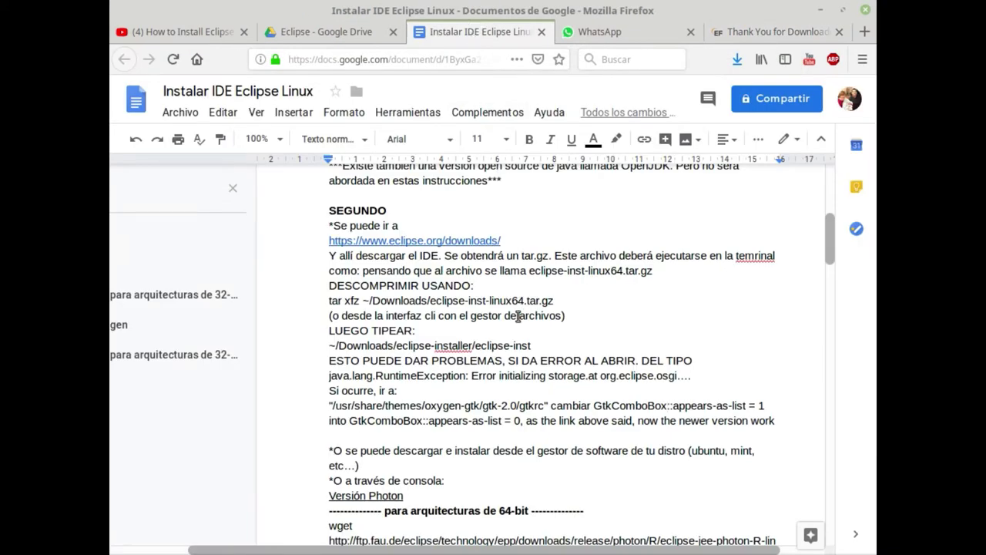
{"action": "left_click_drag", "start_coordinate": [324, 303], "coordinate": [568, 302]}
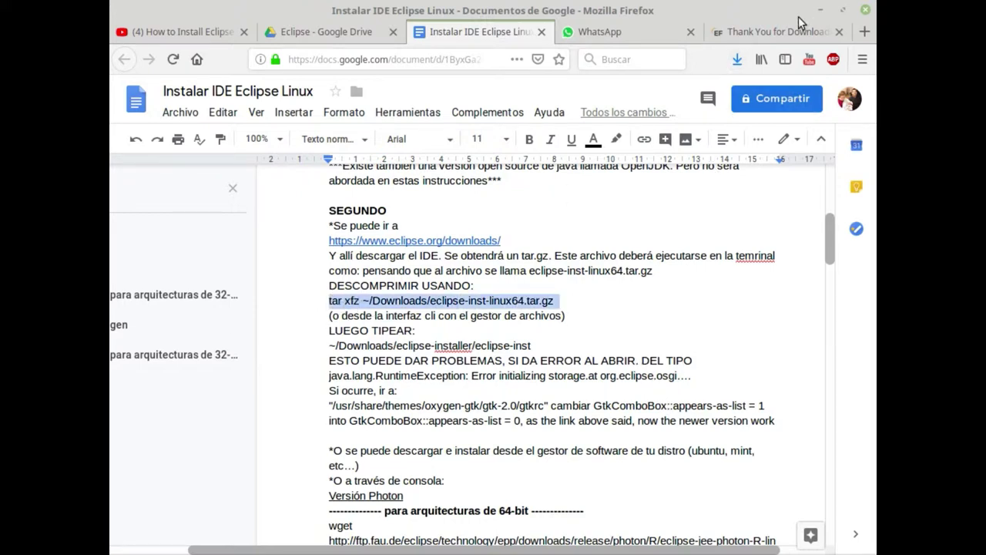
- Extract eclipse-inst-linux64.tar.gz directly in the Descargas folder and open the resulting eclipse-installer folder
{"action": "left_click", "coordinate": [820, 10]}
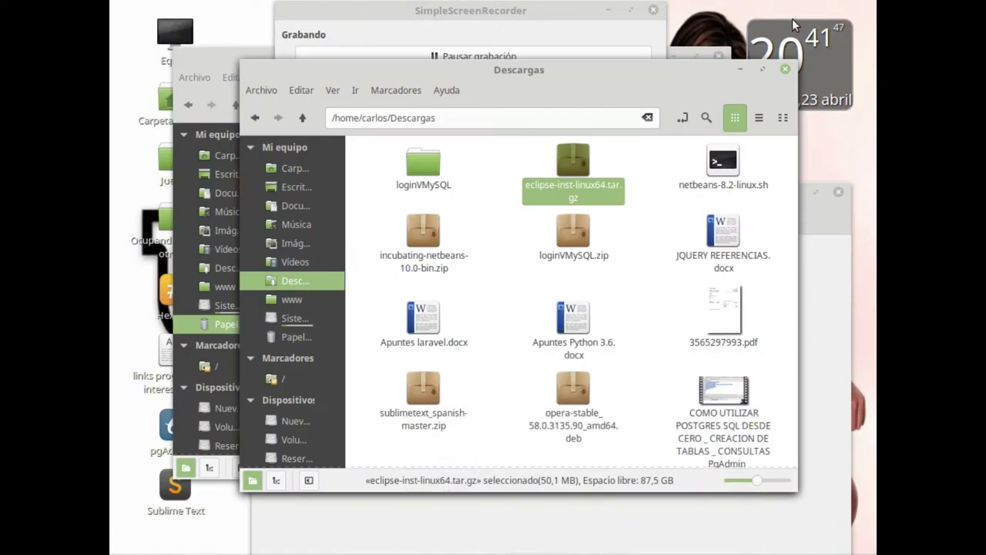
{"action": "right_click", "coordinate": [578, 159]}
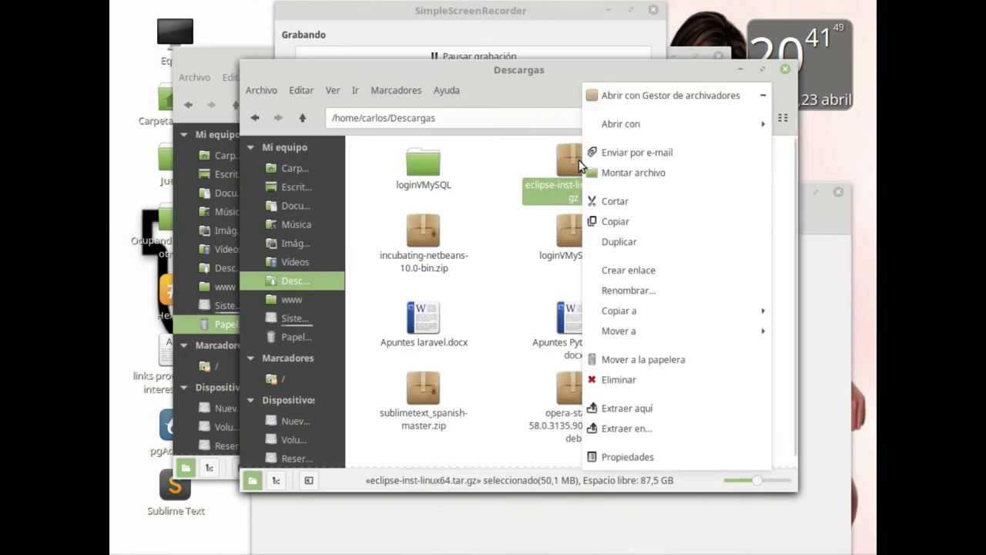
{"action": "left_click", "coordinate": [634, 411]}
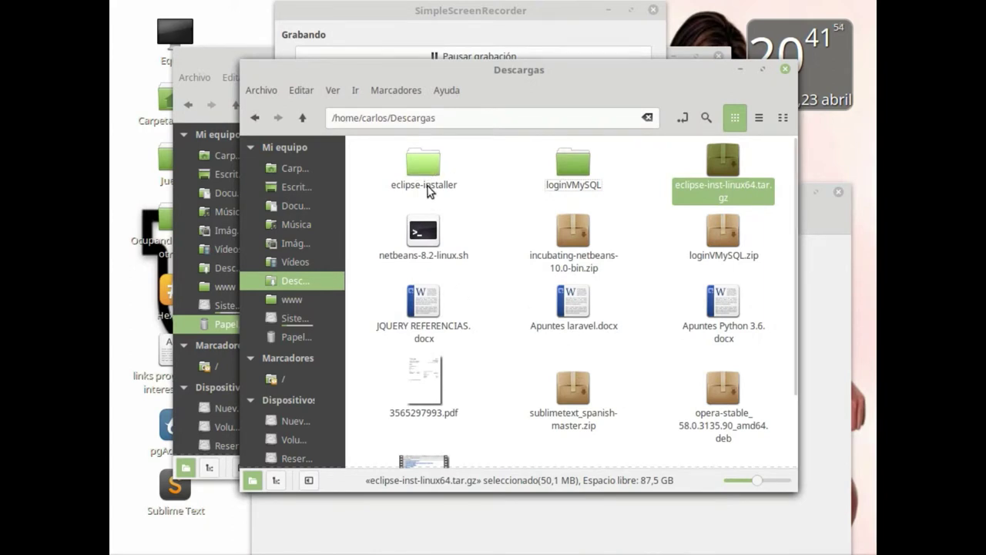
{"action": "left_click", "coordinate": [499, 237]}
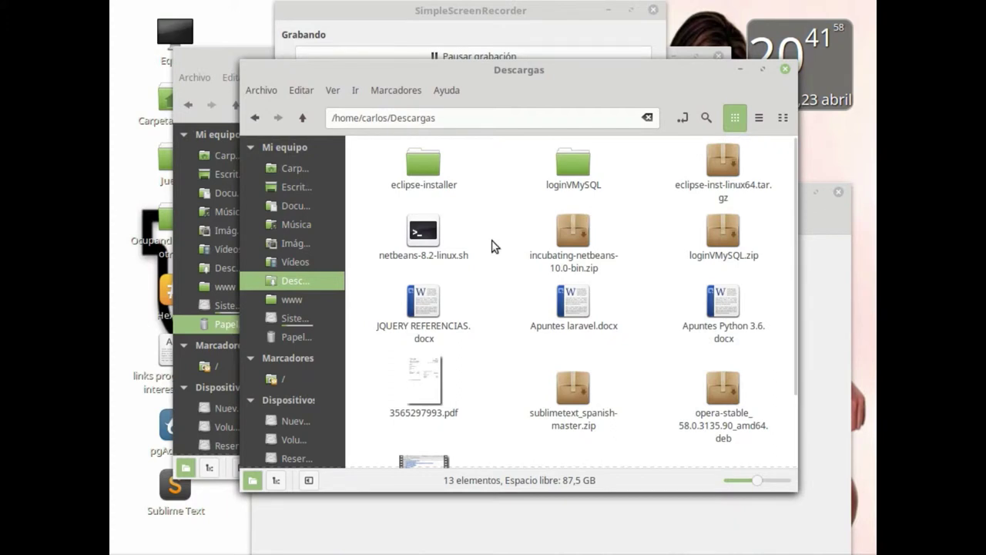
{"action": "double_click", "coordinate": [416, 165]}
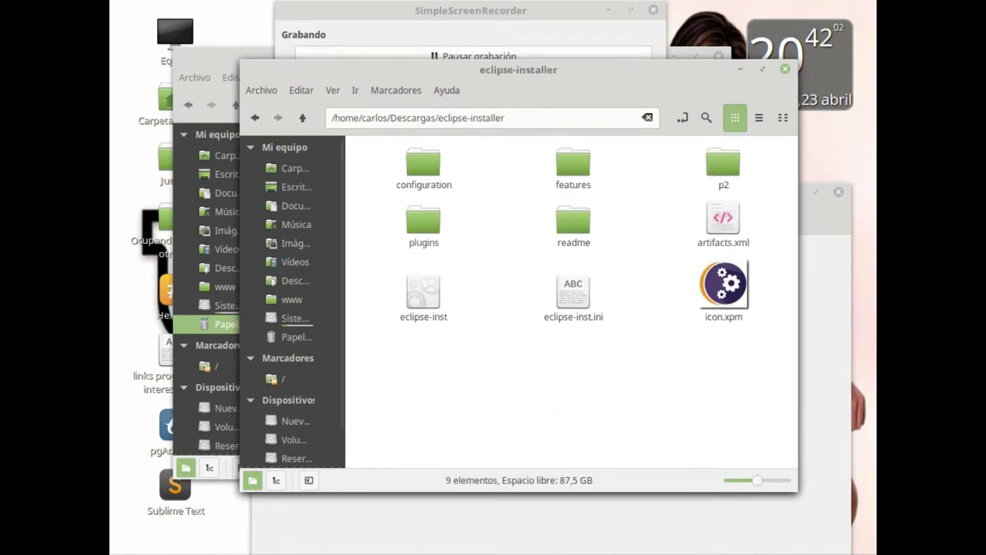
- Switch to a new terminal window and change to the Descargas directory inside the home folder with cd
{"action": "left_click", "coordinate": [232, 552]}
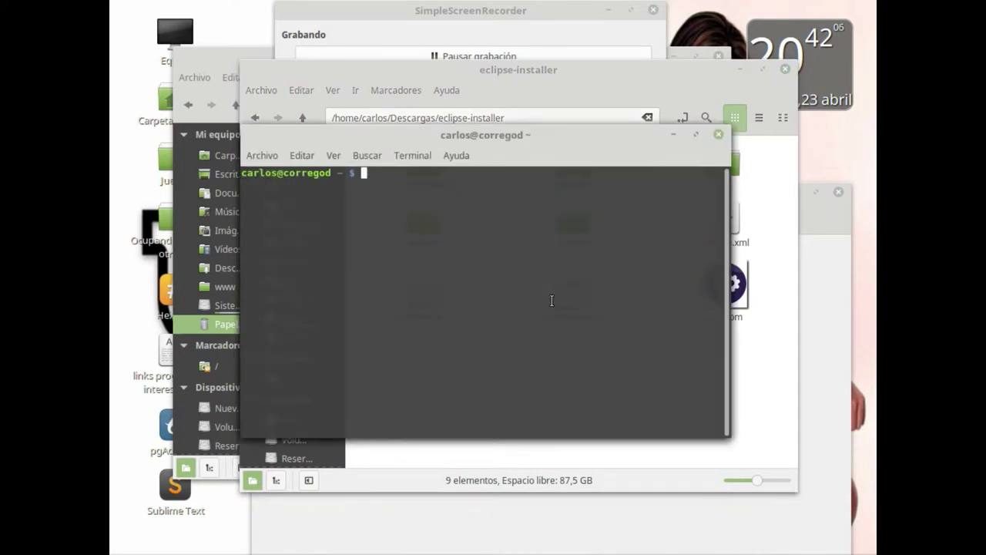
{"action": "type", "text": "cd /ho"}
{"action": "key", "text": "Tab"}
{"action": "type", "text": "ca"}
{"action": "key", "text": "Tab"}
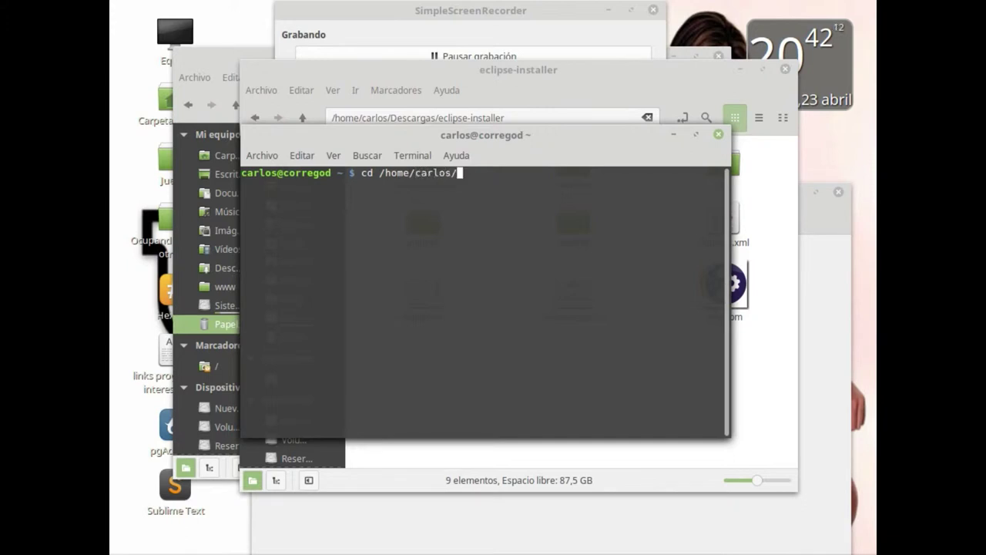
{"action": "type", "text": "De"}
{"action": "key", "text": "Tab"}
{"action": "key", "text": "Return"}
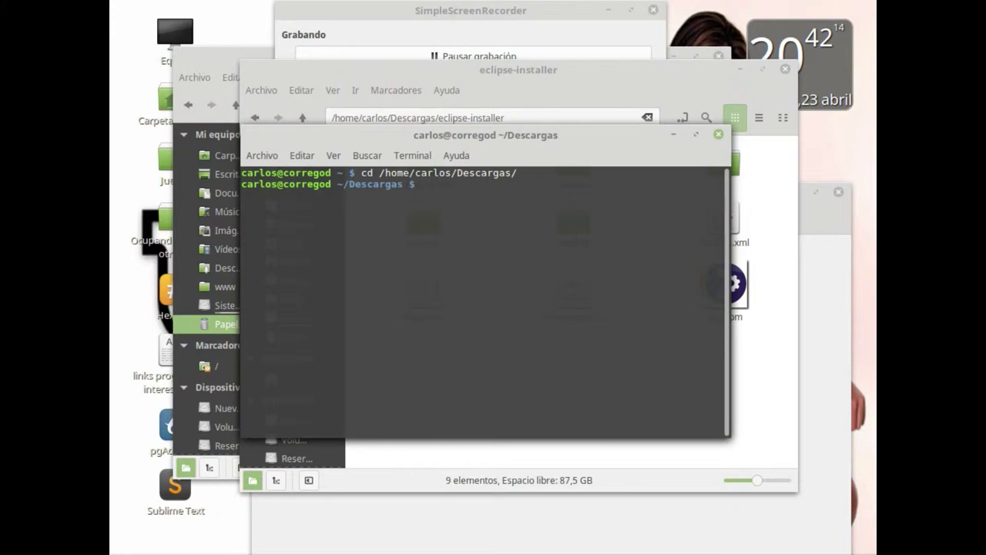
- List the contents of Descargas with ls and highlight the eclipse-installer directory
{"action": "type", "text": "ls"}
{"action": "key", "text": "Return"}
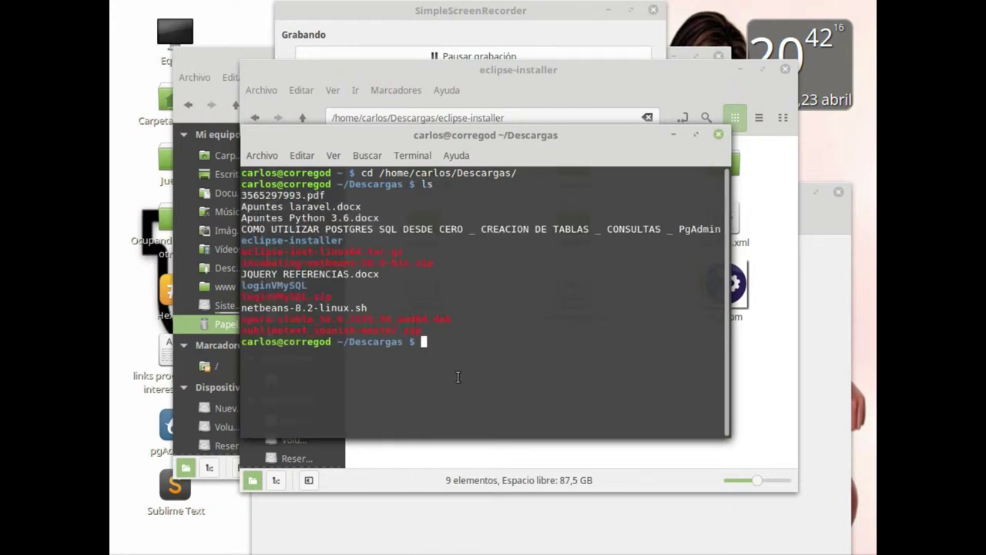
{"action": "left_click_drag", "start_coordinate": [260, 242], "coordinate": [343, 243]}
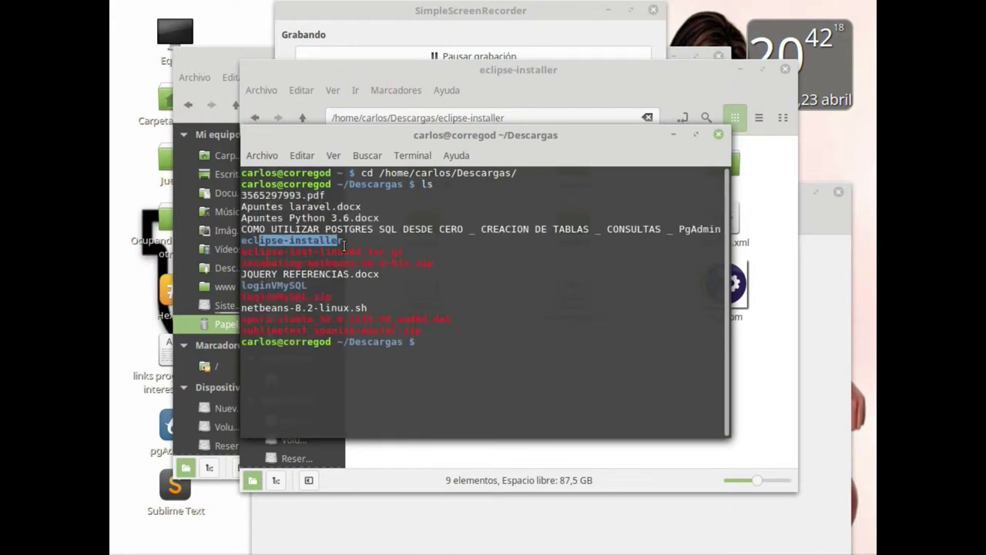
{"action": "left_click", "coordinate": [545, 352]}
- Change into the eclipse-installer directory and list its files with ls
{"action": "type", "text": "cd "}
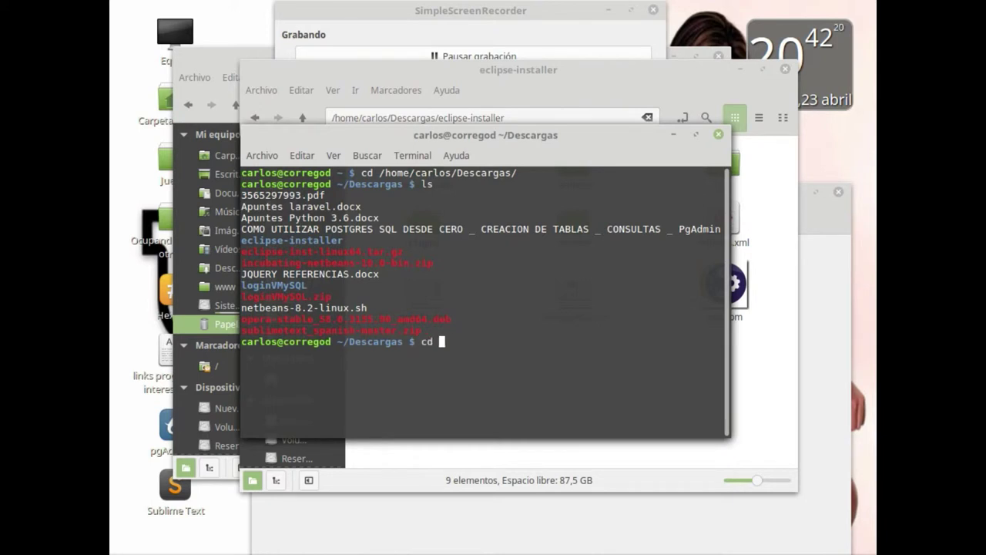
{"action": "type", "text": "ecl"}
{"action": "key", "text": "Tab"}
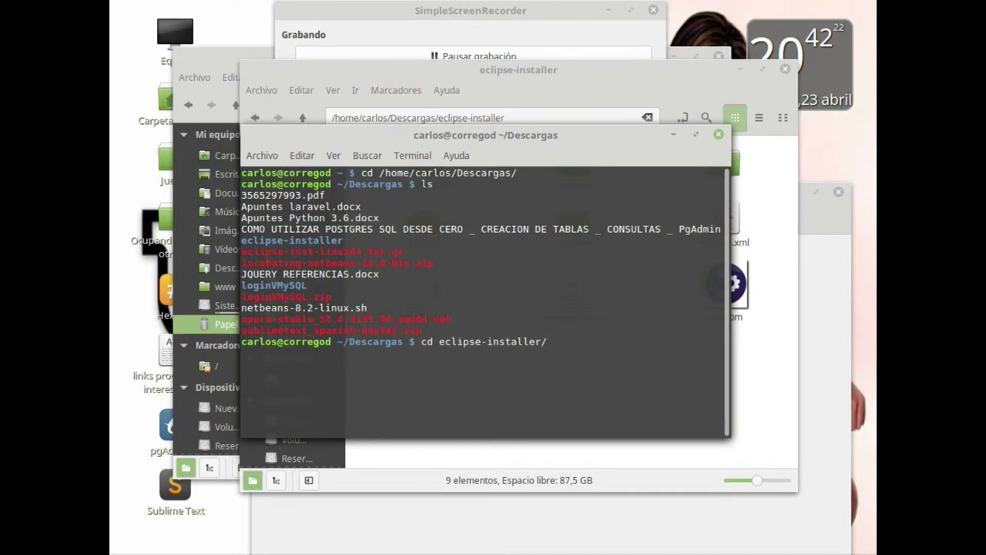
{"action": "key", "text": "Return"}
{"action": "type", "text": "ls"}
{"action": "key", "text": "Return"}
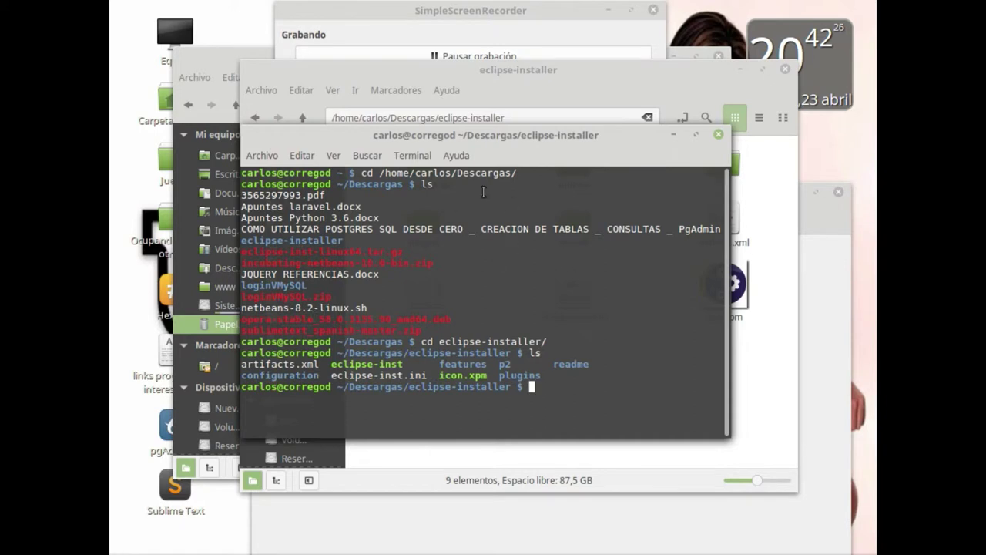
- Highlight the eclipse-inst executable in the terminal listing and compare it with the files in the file manager
{"action": "left_click_drag", "start_coordinate": [402, 363], "coordinate": [334, 364]}
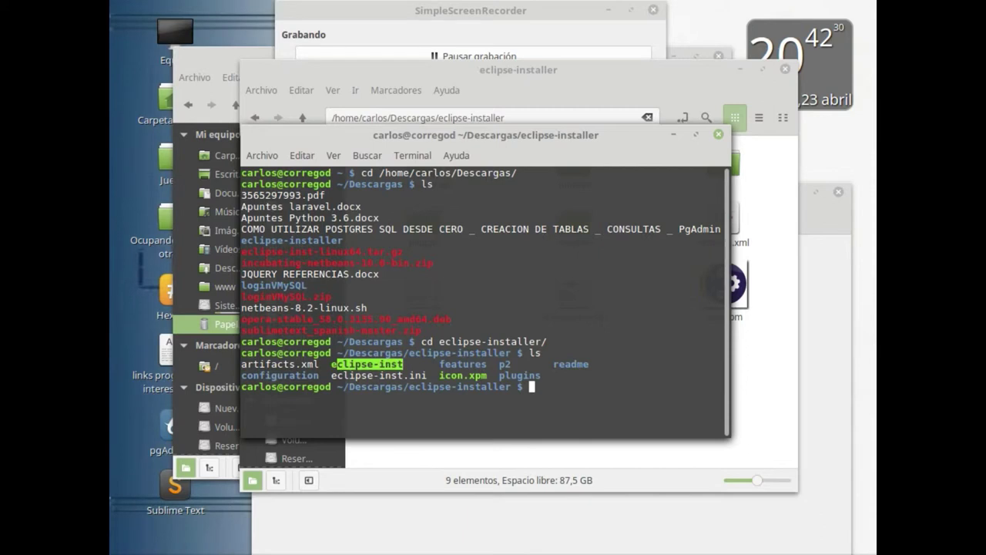
{"action": "key", "text": "alt+Tab"}
{"action": "left_click", "coordinate": [573, 293]}
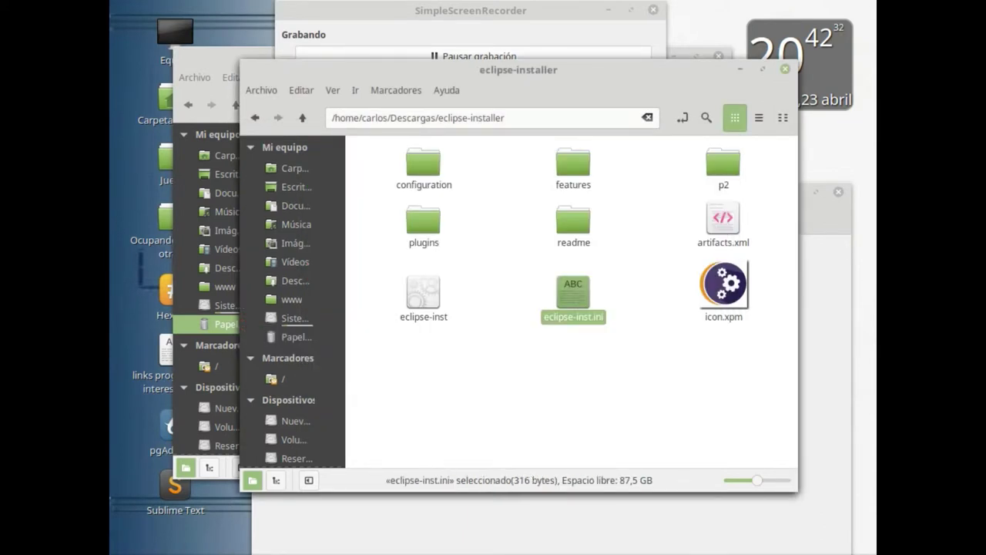
{"action": "key", "text": "alt+Tab"}
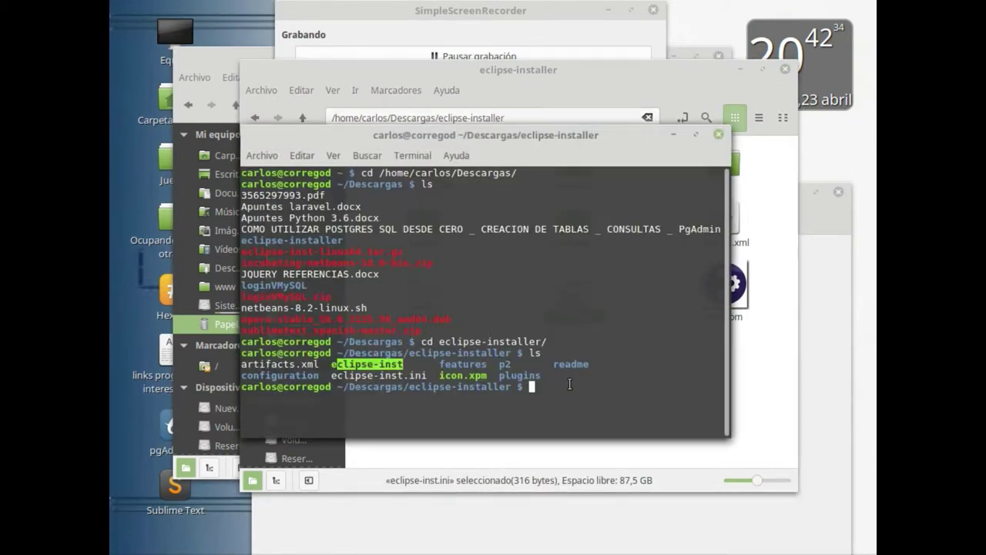
- Launch the Eclipse installer from the terminal by running ./eclipse-inst
{"action": "left_click", "coordinate": [563, 389]}
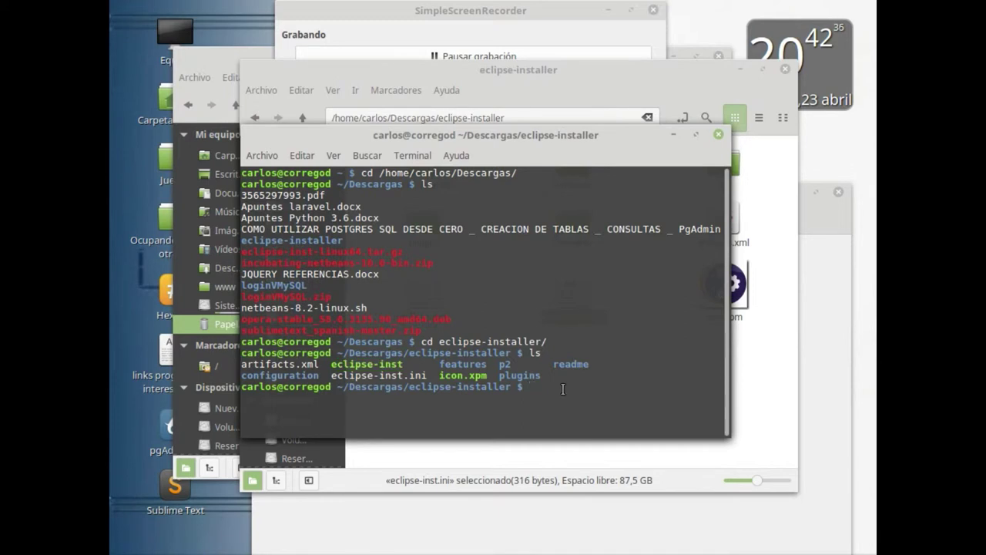
{"action": "type", "text": "./eclipse-inst"}
{"action": "key", "text": "Return"}
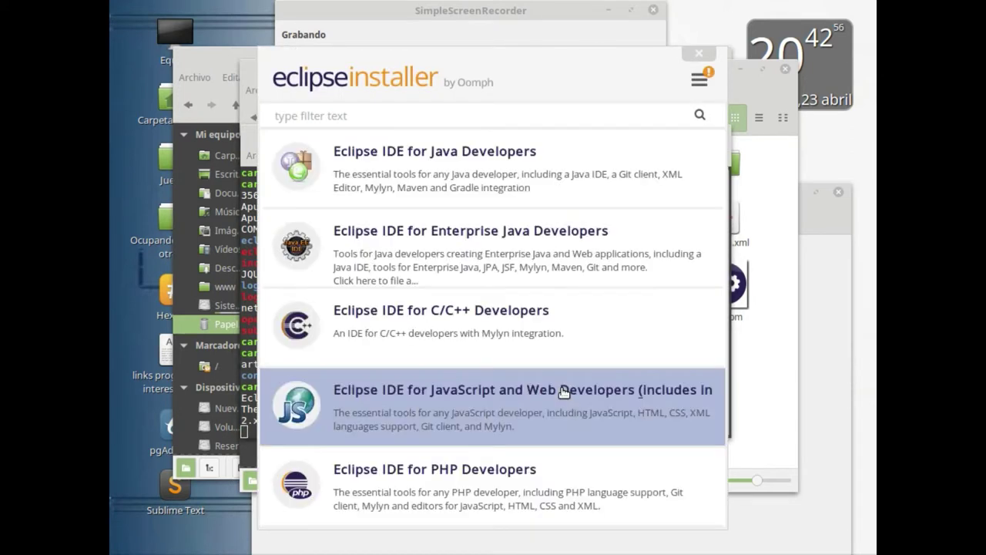
- Exit the Eclipse installer, check the eclipse-installer folder in the file manager and return to the terminal
{"action": "left_click", "coordinate": [699, 81]}
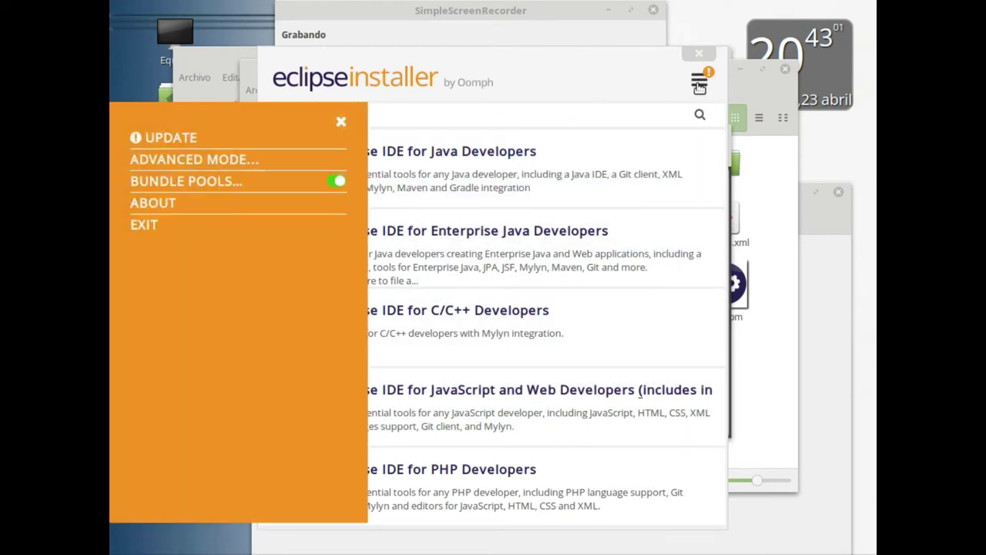
{"action": "left_click", "coordinate": [146, 228]}
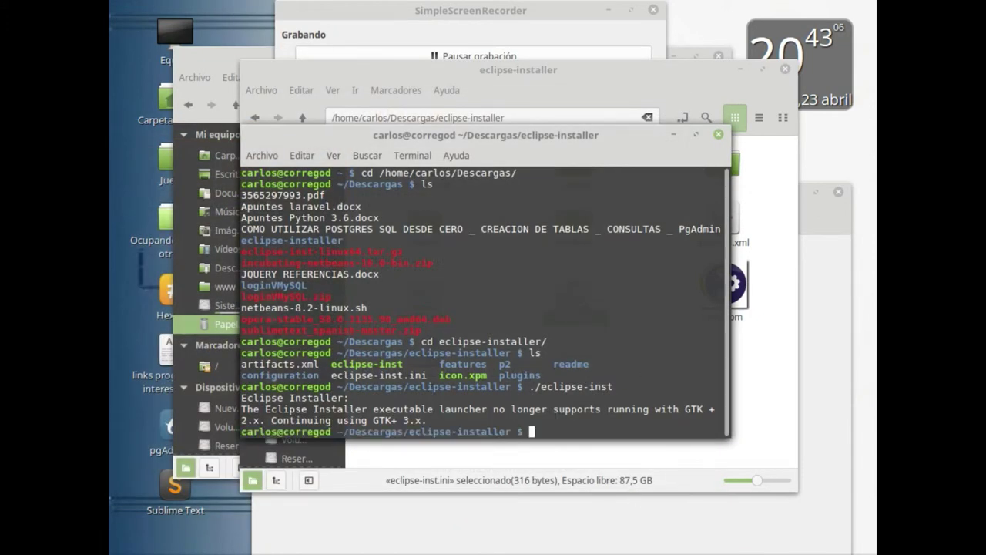
{"action": "key", "text": "ctrl+d"}
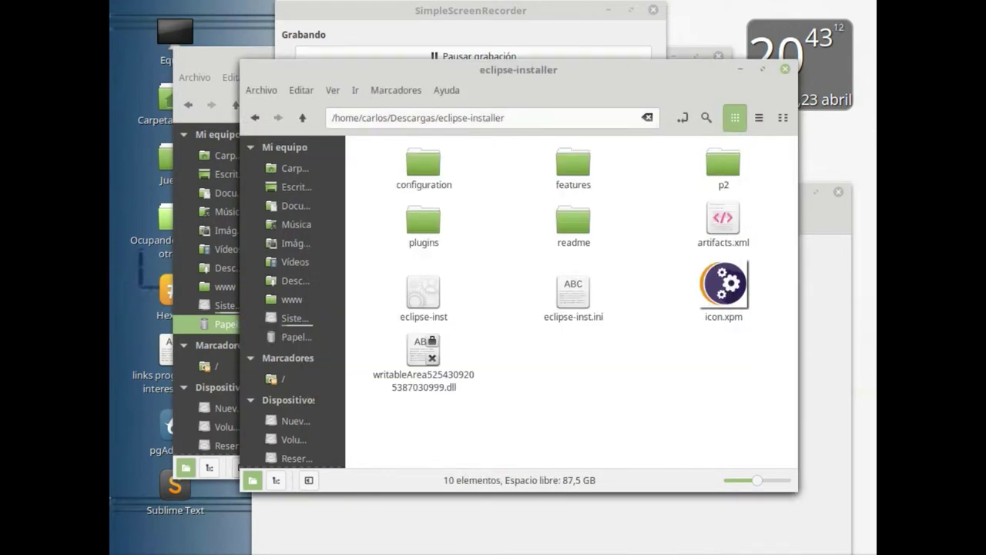
{"action": "key", "text": "alt+Tab"}
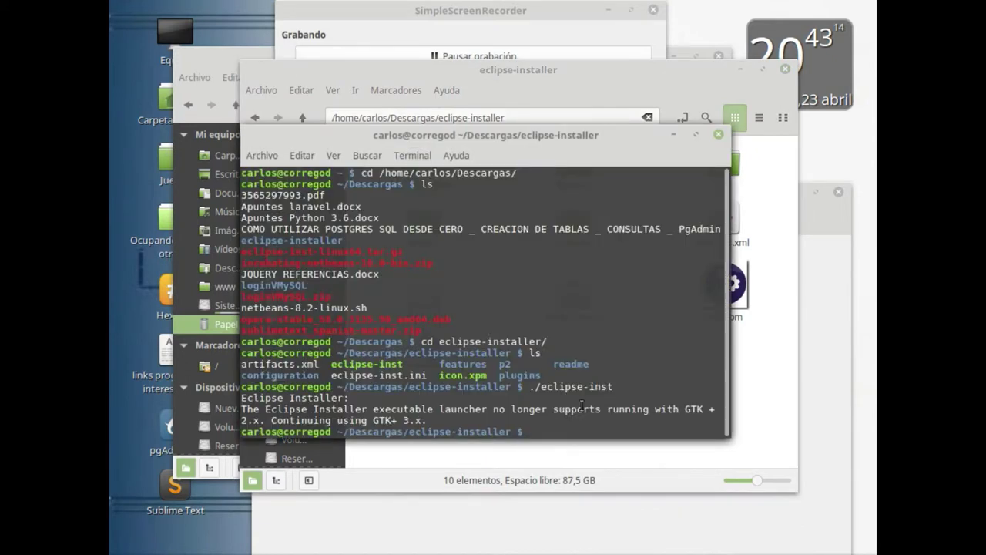
- Go back up to the Descargas directory with "cd ..", list its contents and highlight the eclipse-installer directory
{"action": "type", "text": "cd .."}
{"action": "key", "text": "Return"}
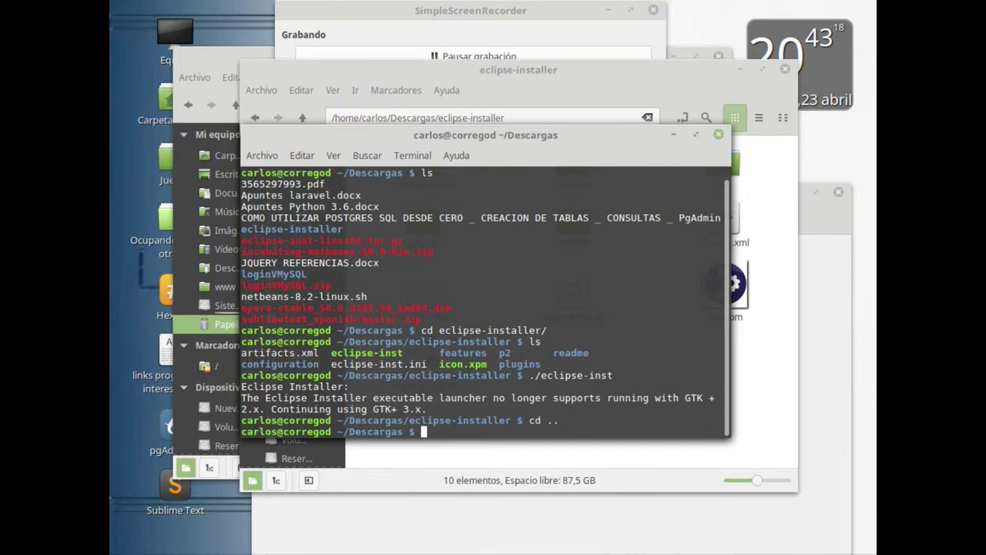
{"action": "type", "text": "ls"}
{"action": "key", "text": "Return"}
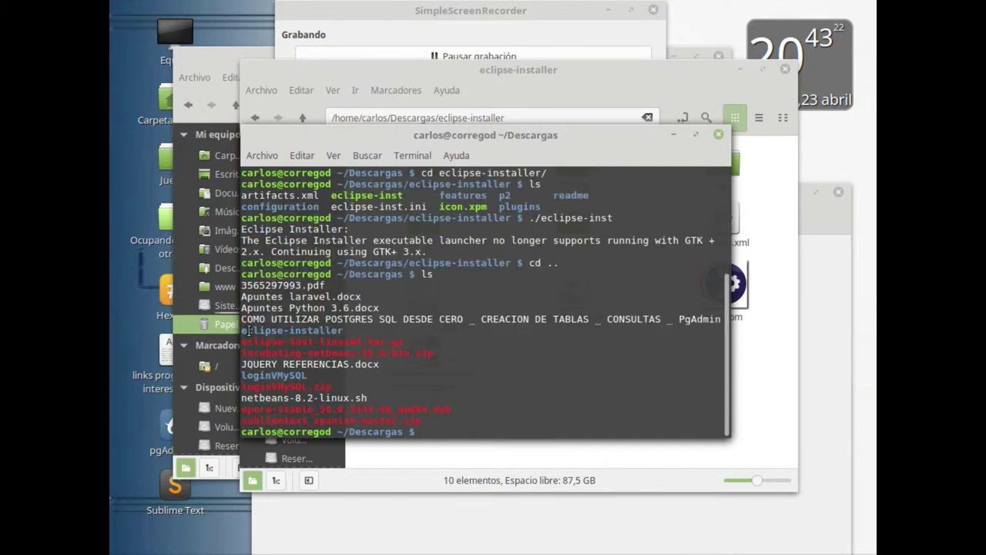
{"action": "left_click_drag", "start_coordinate": [247, 330], "coordinate": [454, 331]}
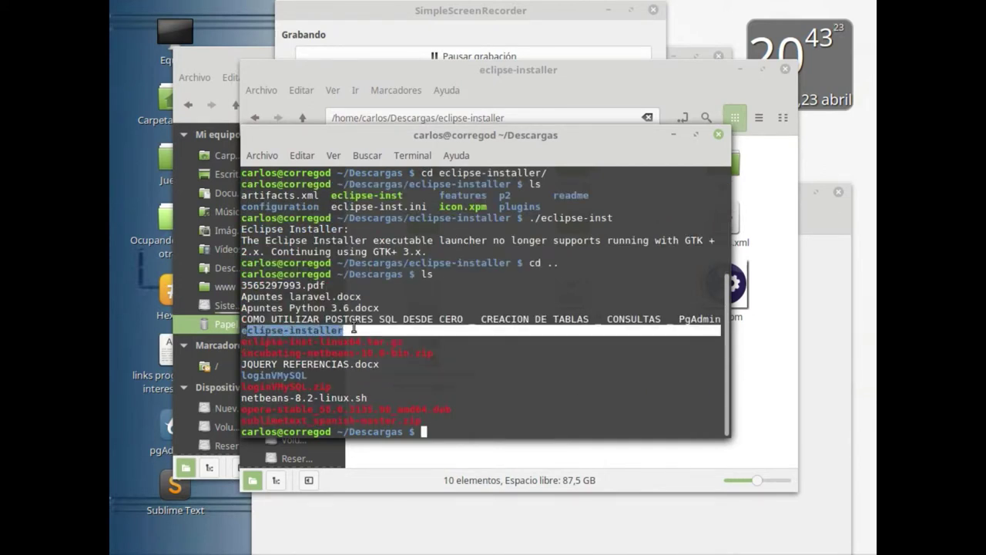
{"action": "left_click", "coordinate": [457, 437]}
- Try to grant full permissions recursively by running "chmod -R 777 eclipse-inst" from Descargas
{"action": "type", "text": "chm"}
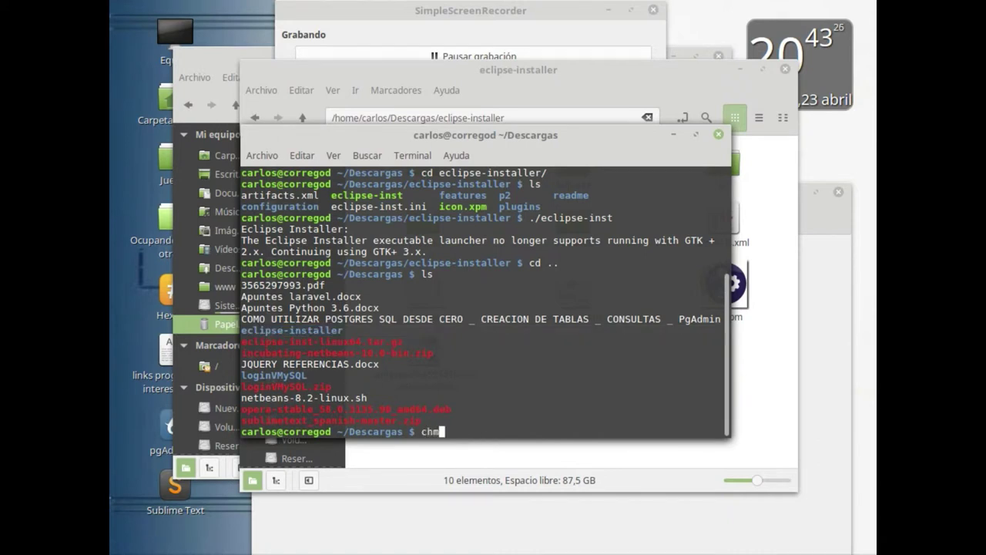
{"action": "type", "text": "od -R 777 ec"}
{"action": "key", "text": "Tab"}
{"action": "key", "text": "Return"}
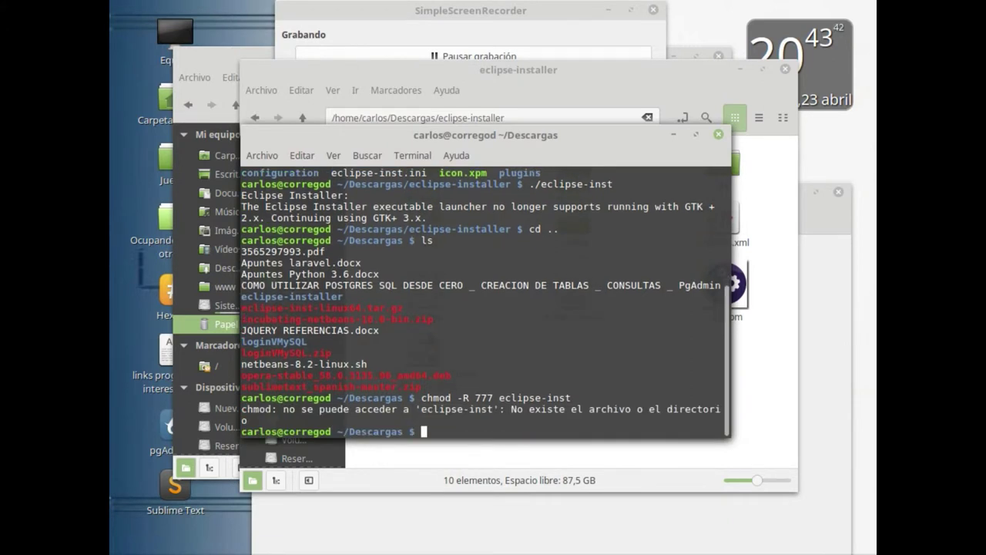
- Grant full permissions recursively on the installer folder by running "chmod -R 777 eclipse-installer/" from Descargas
{"action": "key", "text": "Up"}
{"action": "key", "text": "Left"}
{"action": "key", "text": "Left"}
{"action": "key", "text": "Left"}
{"action": "key", "text": "Left"}
{"action": "key", "text": "Left"}
{"action": "key", "text": "Left"}
{"action": "key", "text": "Left"}
{"action": "key", "text": "Left"}
{"action": "key", "text": "Left"}
{"action": "key", "text": "Left"}
{"action": "key", "text": "Left"}
{"action": "key", "text": "Left"}
{"action": "key", "text": "Left"}
{"action": "key", "text": "Left"}
{"action": "key", "text": "Left"}
{"action": "key", "text": "Left"}
{"action": "key", "text": "Left"}
{"action": "key", "text": "Left"}
{"action": "key", "text": "Left"}
{"action": "key", "text": "Left"}
{"action": "key", "text": "Right"}
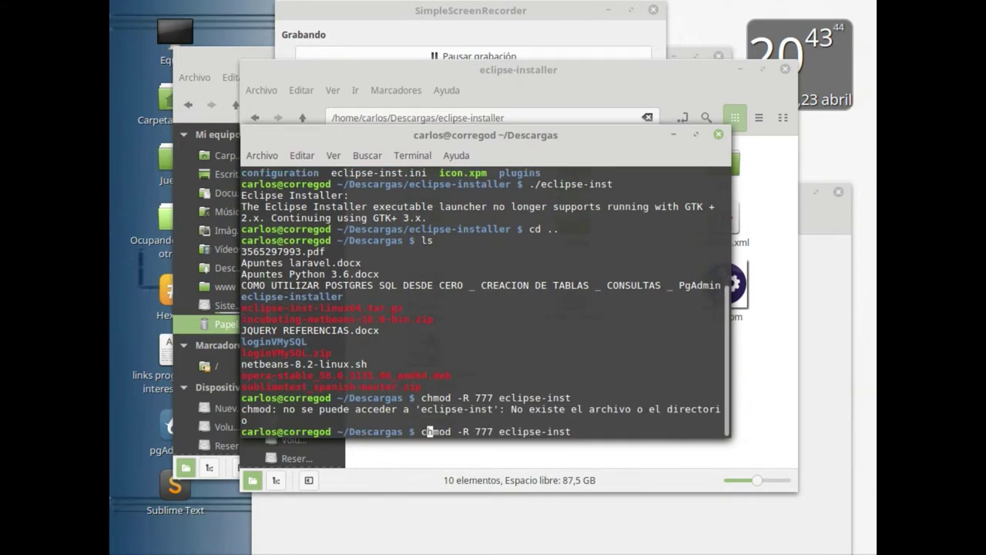
{"action": "key", "text": "Right"}
{"action": "key", "text": "Right"}
{"action": "key", "text": "Right"}
{"action": "key", "text": "Right"}
{"action": "key", "text": "Right"}
{"action": "key", "text": "Right"}
{"action": "key", "text": "Right"}
{"action": "key", "text": "Right"}
{"action": "key", "text": "Right"}
{"action": "key", "text": "Right"}
{"action": "key", "text": "Right"}
{"action": "key", "text": "Right"}
{"action": "key", "text": "Right"}
{"action": "key", "text": "Right"}
{"action": "key", "text": "Right"}
{"action": "key", "text": "Right"}
{"action": "key", "text": "Right"}
{"action": "key", "text": "Right"}
{"action": "key", "text": "Right"}
{"action": "key", "text": "Right"}
{"action": "key", "text": "BackSpace"}
{"action": "key", "text": "BackSpace"}
{"action": "key", "text": "BackSpace"}
{"action": "key", "text": "BackSpace"}
{"action": "key", "text": "BackSpace"}
{"action": "key", "text": "BackSpace"}
{"action": "key", "text": "BackSpace"}
{"action": "key", "text": "BackSpace"}
{"action": "key", "text": "BackSpace"}
{"action": "key", "text": "BackSpace"}
{"action": "key", "text": "BackSpace"}
{"action": "key", "text": "Tab"}
{"action": "key", "text": "Tab"}
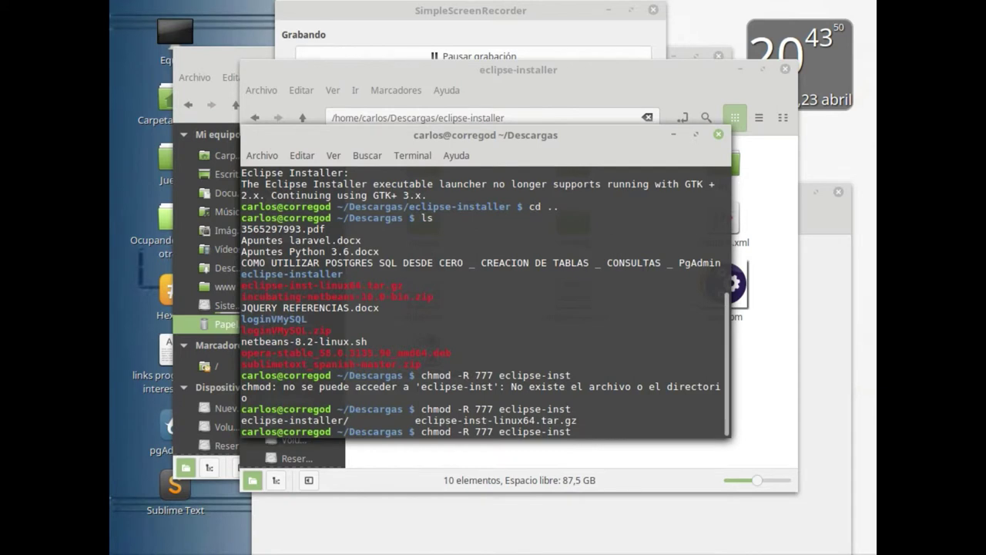
{"action": "type", "text": "a"}
{"action": "key", "text": "Tab"}
{"action": "key", "text": "Return"}
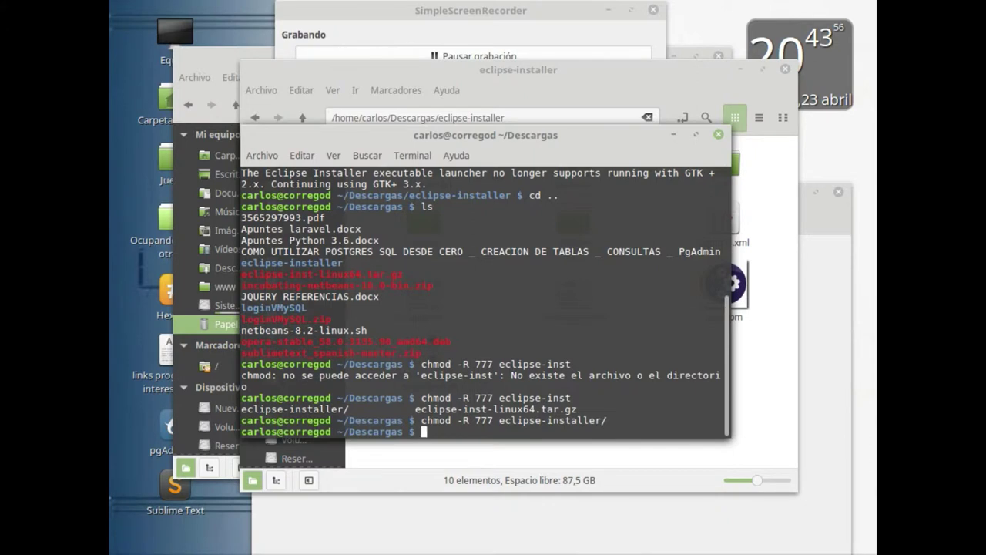
- Enter the folder with "cd eclipse-installer/", launch the installer with "./eclipse-inst" and point out the eclipse-inst file in the file manager
{"action": "type", "text": "cd ecl"}
{"action": "key", "text": "Tab"}
{"action": "key", "text": "Return"}
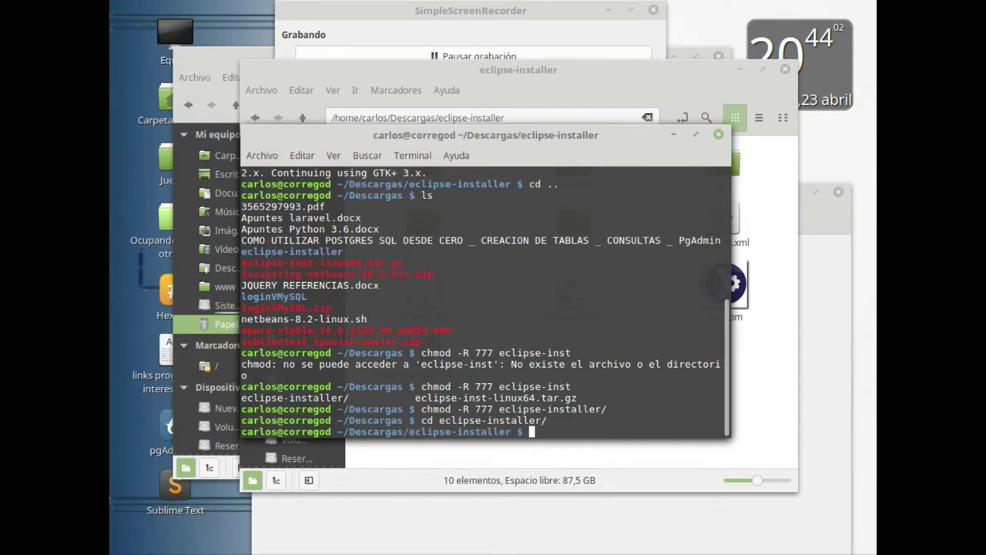
{"action": "type", "text": "./ecl"}
{"action": "key", "text": "Tab"}
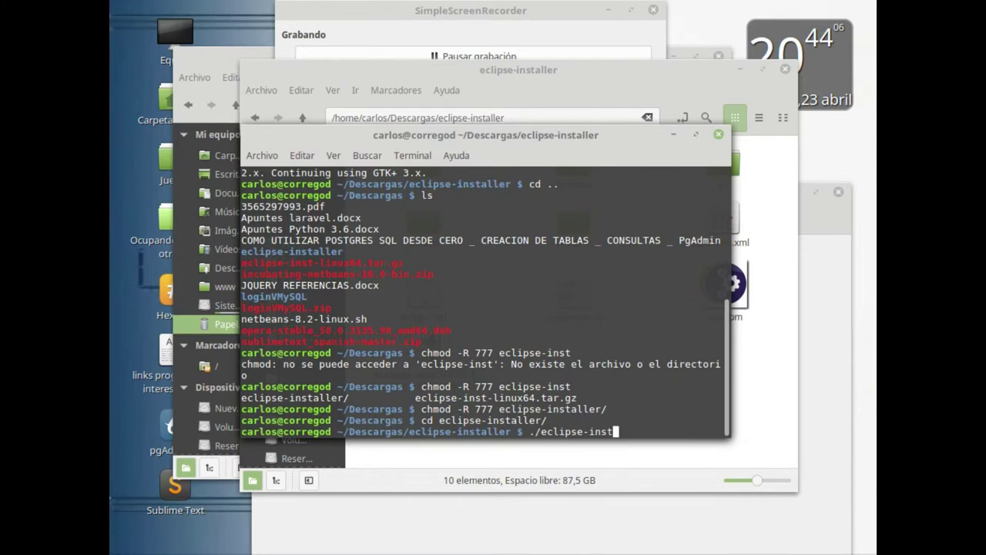
{"action": "key", "text": "Return"}
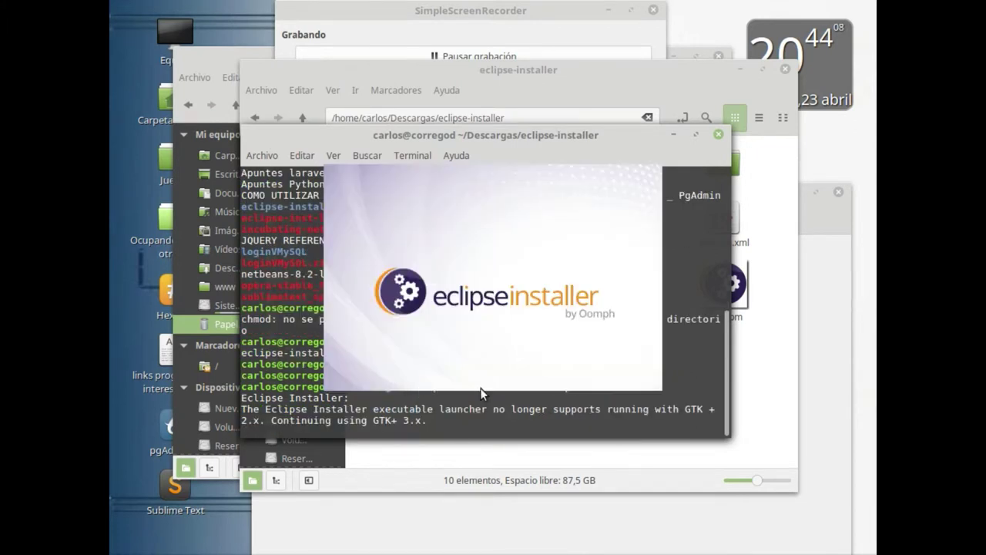
{"action": "left_click", "coordinate": [757, 440]}
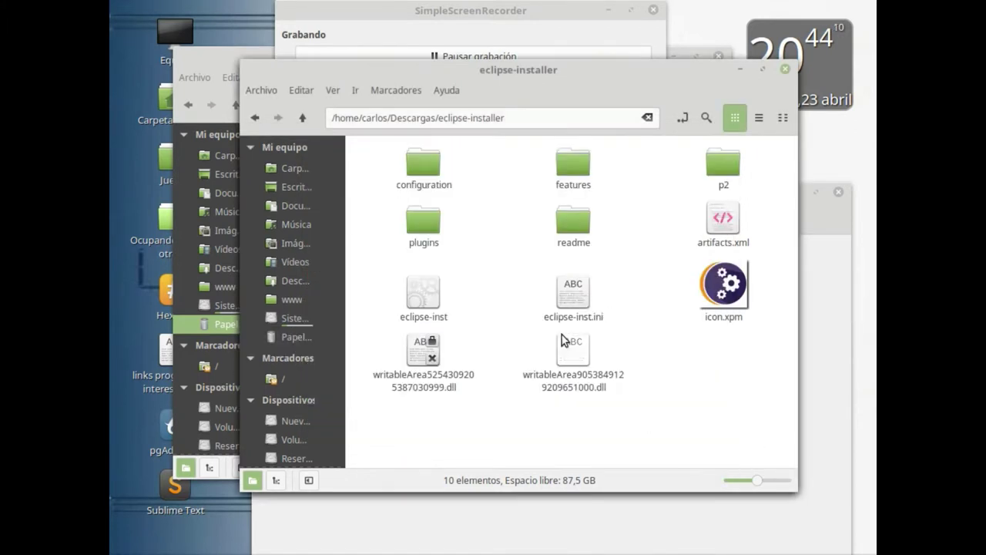
{"action": "left_click", "coordinate": [409, 302]}
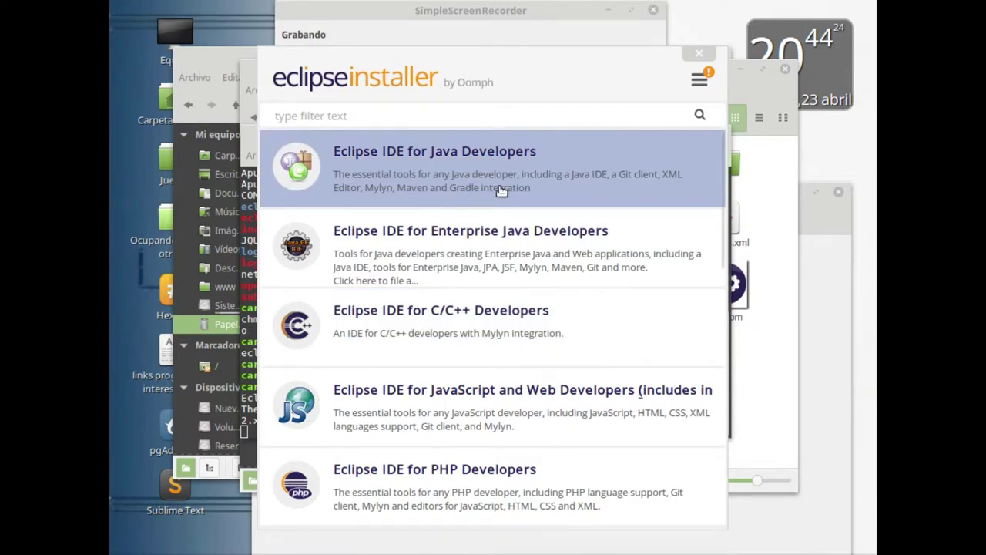
- Browse the installer's list of Eclipse packages and choose Eclipse IDE for PHP Developers
{"action": "scroll", "coordinate": [505, 216], "scroll_direction": "down", "scroll_amount": 5}
{"action": "scroll", "coordinate": [506, 217], "scroll_direction": "down", "scroll_amount": 12}
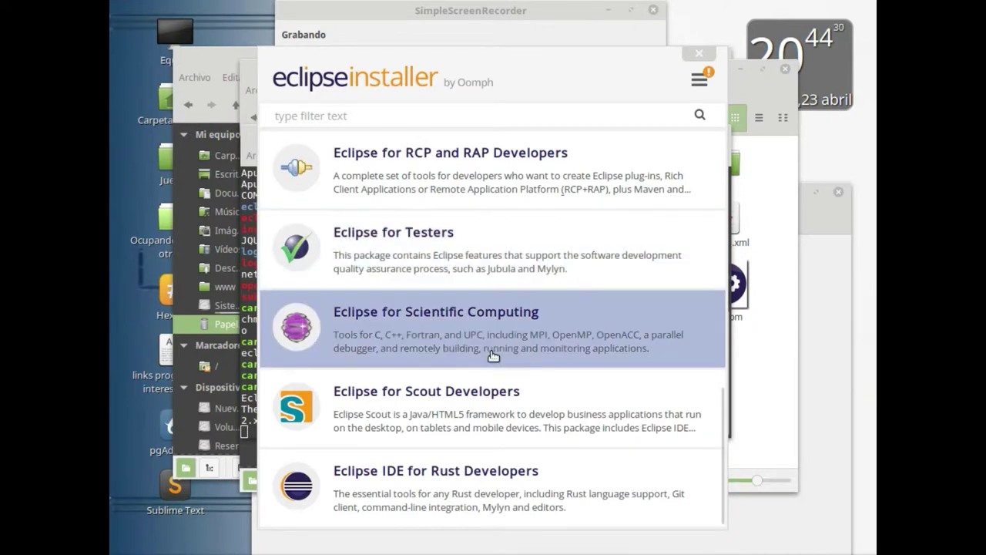
{"action": "scroll", "coordinate": [497, 408], "scroll_direction": "up", "scroll_amount": 5}
{"action": "scroll", "coordinate": [509, 408], "scroll_direction": "up", "scroll_amount": 3}
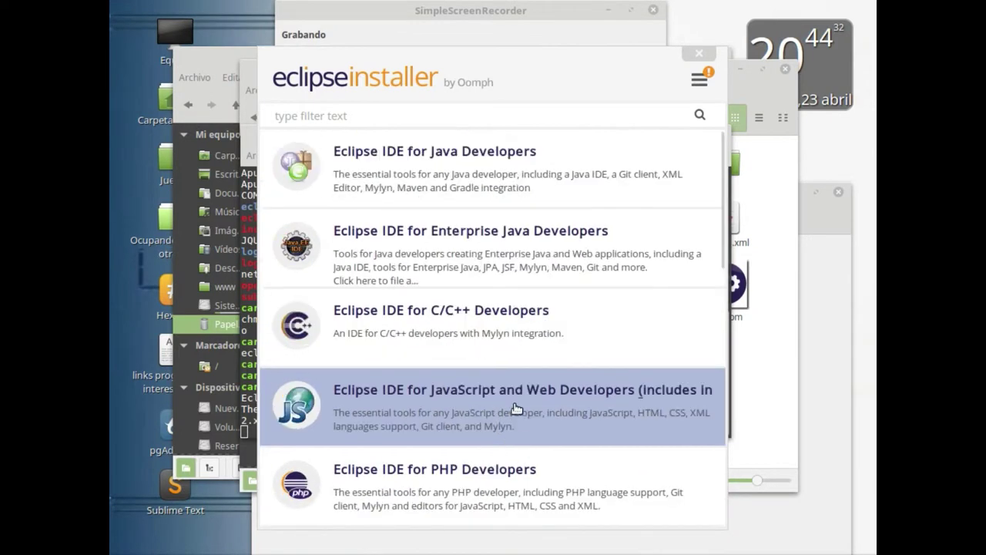
{"action": "scroll", "coordinate": [456, 381], "scroll_direction": "down", "scroll_amount": 5}
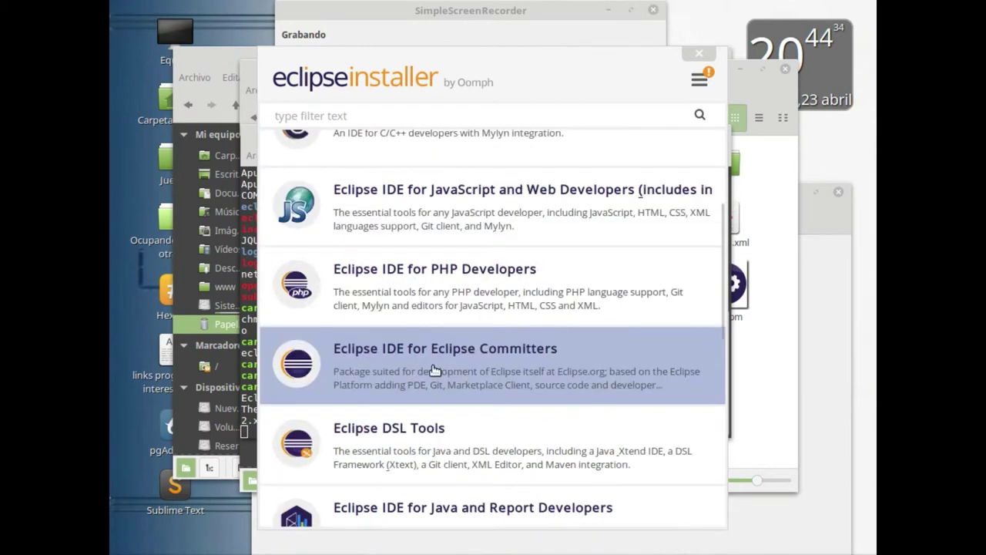
{"action": "left_click", "coordinate": [466, 286]}
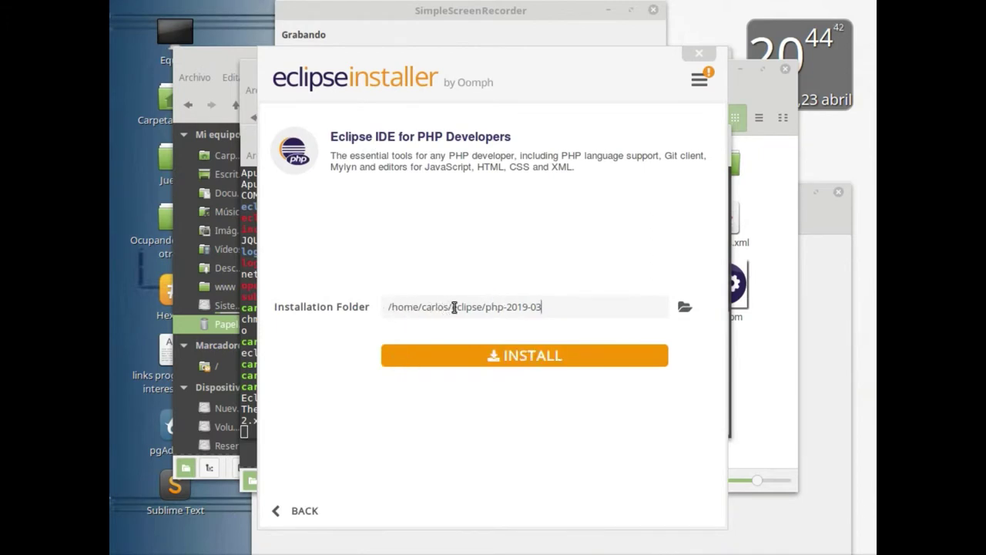
- Start installing the PHP package in the suggested eclipse/php-2019-03 folder and accept the Eclipse Foundation Software User Agreement
{"action": "left_click_drag", "start_coordinate": [453, 306], "coordinate": [357, 306]}
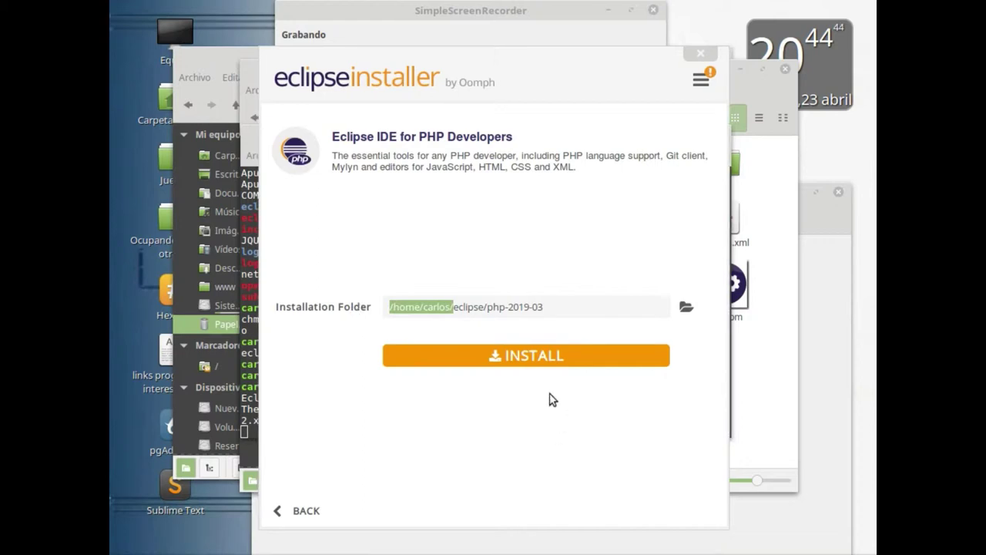
{"action": "left_click", "coordinate": [487, 362]}
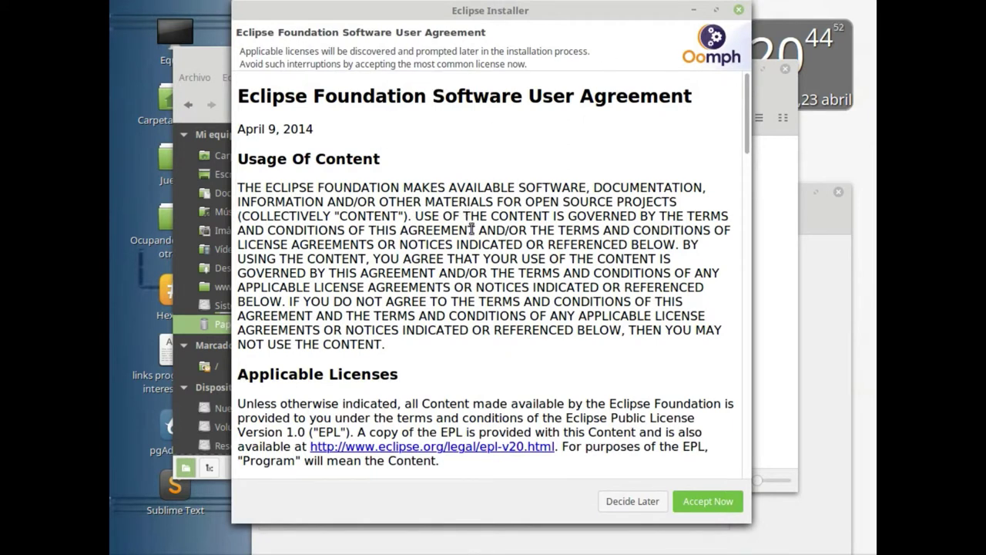
{"action": "left_click", "coordinate": [727, 505]}
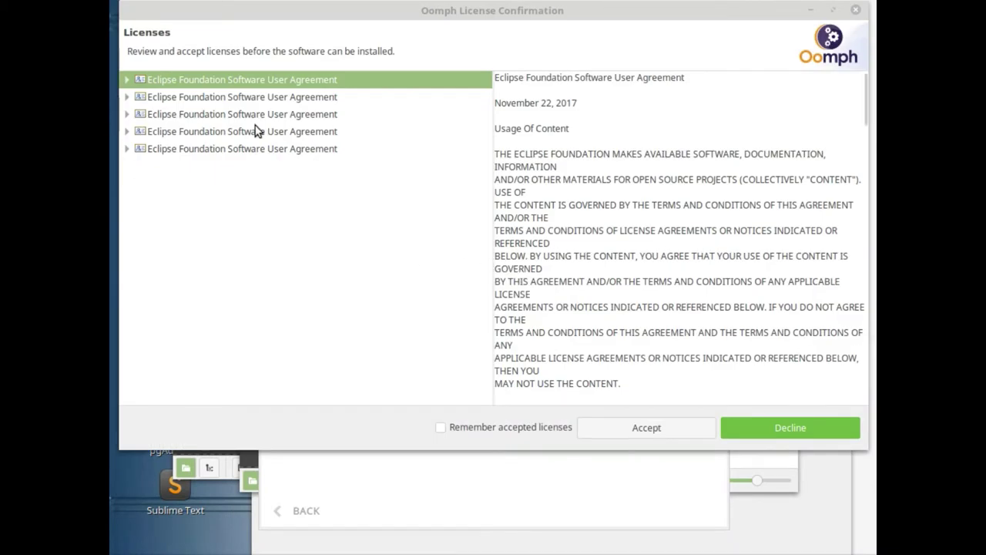
- Enable Remember accepted licenses, look through the listed user agreements and accept them all
{"action": "left_click", "coordinate": [441, 428]}
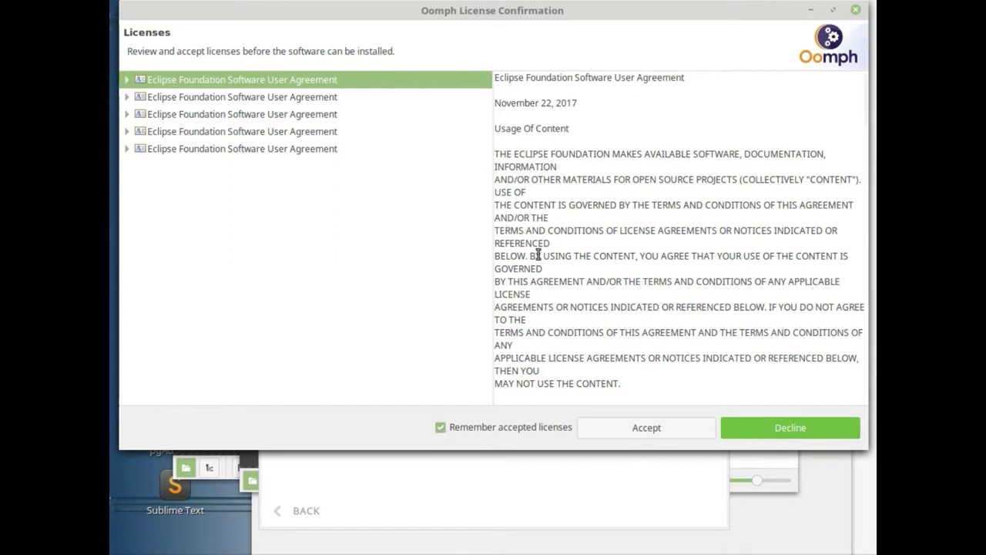
{"action": "left_click", "coordinate": [184, 97]}
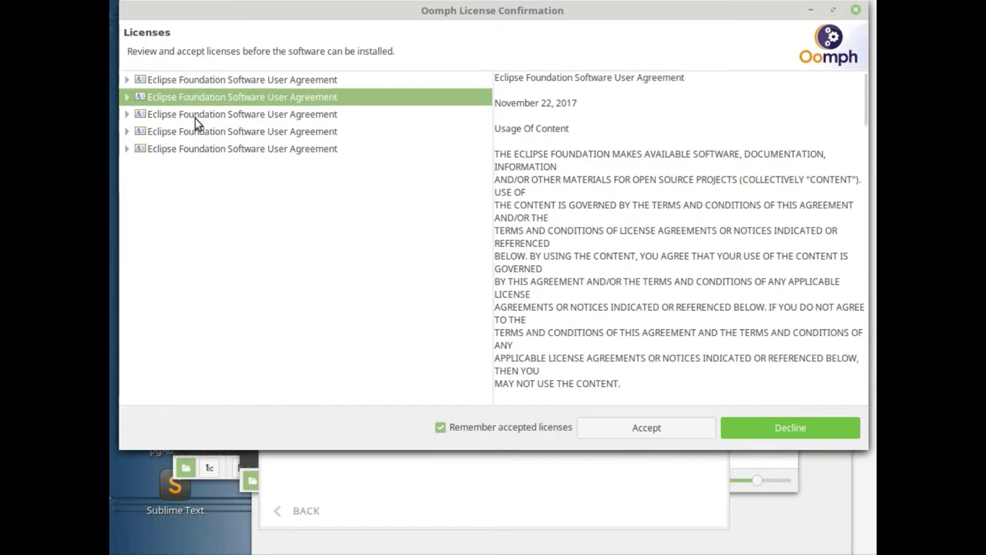
{"action": "left_click", "coordinate": [209, 133]}
{"action": "left_click", "coordinate": [214, 148]}
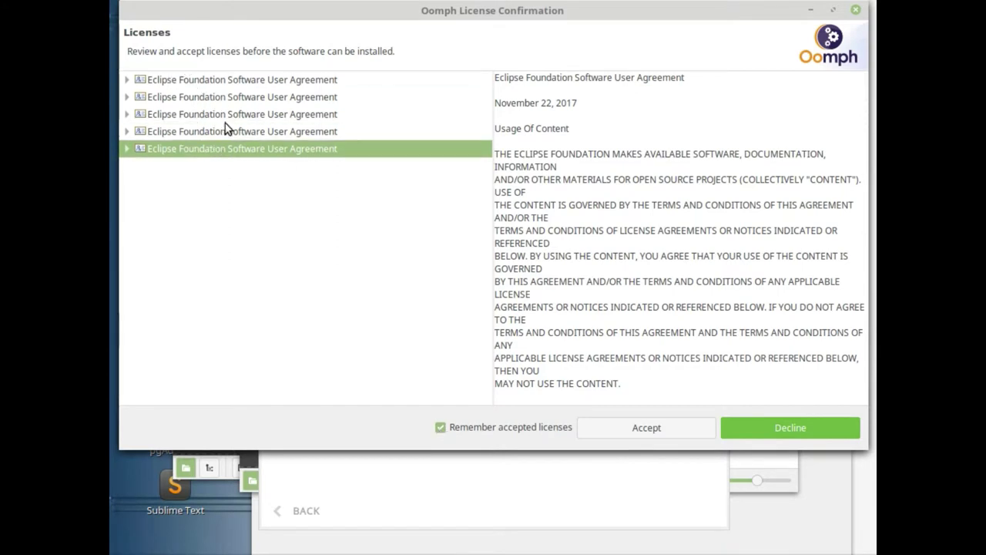
{"action": "left_click", "coordinate": [224, 131]}
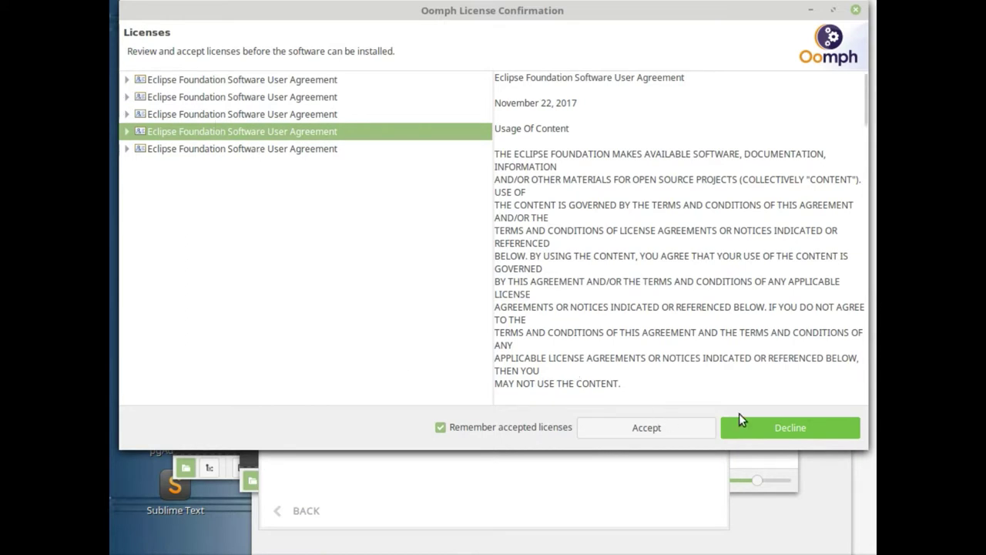
{"action": "left_click", "coordinate": [647, 428]}
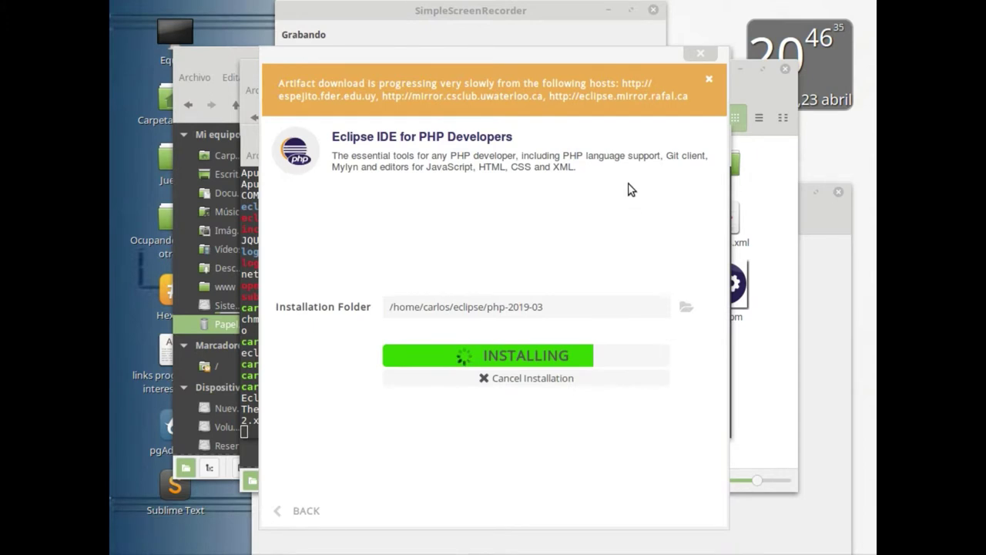
- Dismiss the slow download notice, then trust and accept all the listed Eclipse certificates
{"action": "left_click", "coordinate": [709, 81]}
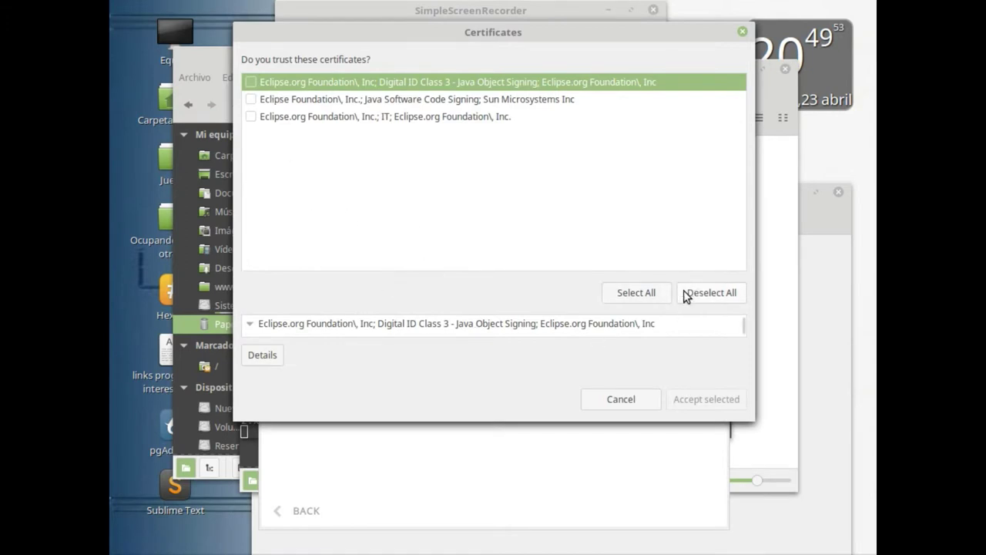
{"action": "left_click", "coordinate": [627, 298]}
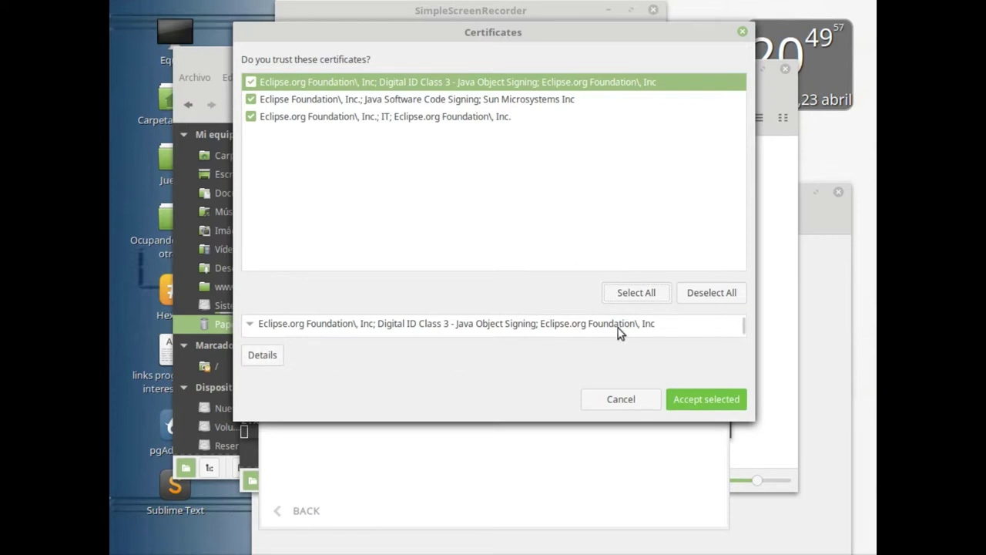
{"action": "left_click", "coordinate": [689, 396]}
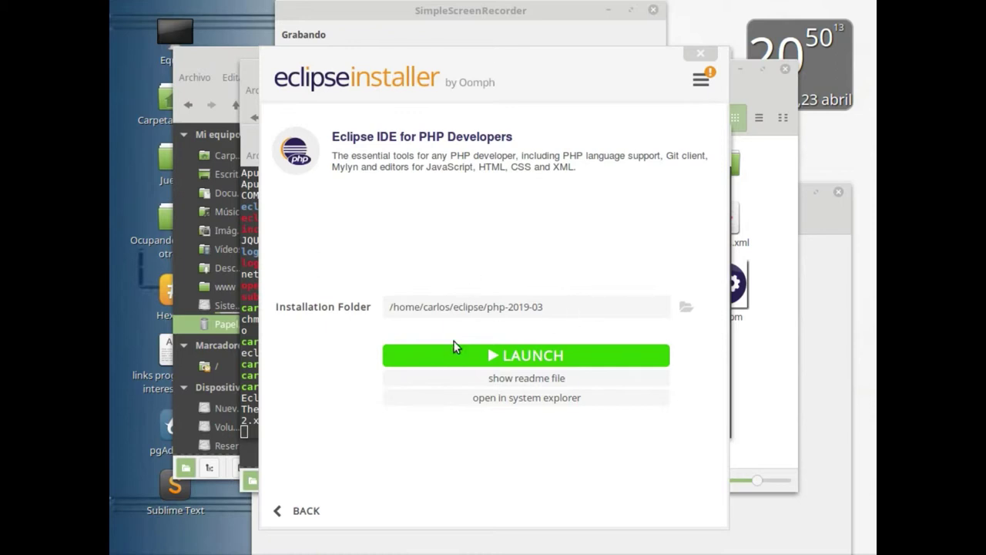
- Return to the package list without launching the PHP product and look through the other available Eclipse packages
{"action": "left_click", "coordinate": [300, 516]}
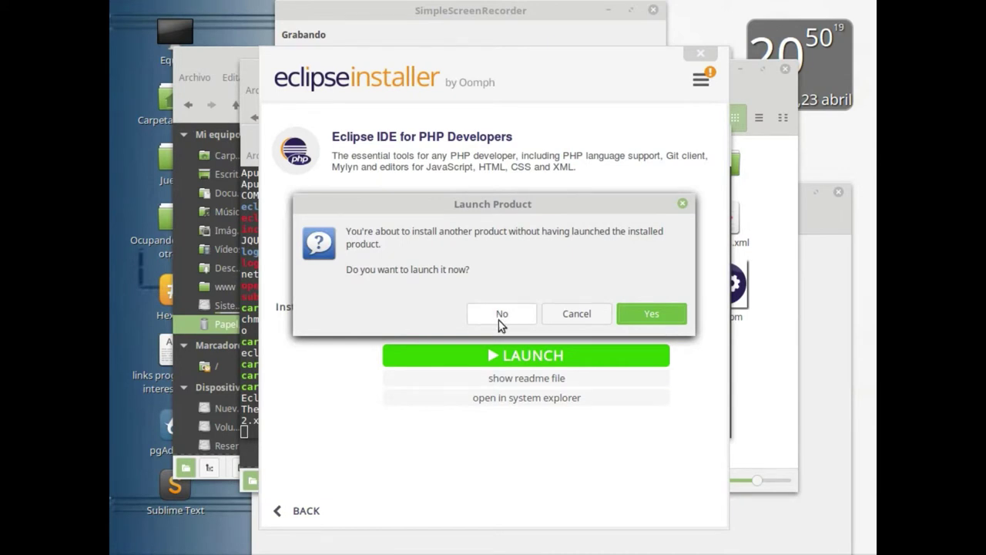
{"action": "left_click", "coordinate": [500, 316]}
{"action": "scroll", "coordinate": [483, 339], "scroll_direction": "up", "scroll_amount": 3}
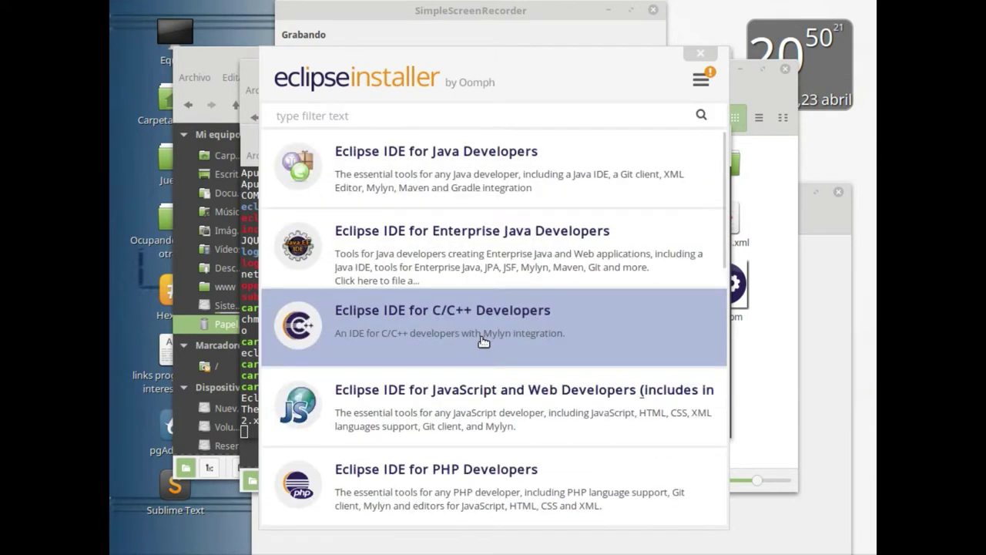
{"action": "scroll", "coordinate": [484, 339], "scroll_direction": "down", "scroll_amount": 8}
{"action": "scroll", "coordinate": [484, 341], "scroll_direction": "down", "scroll_amount": 1}
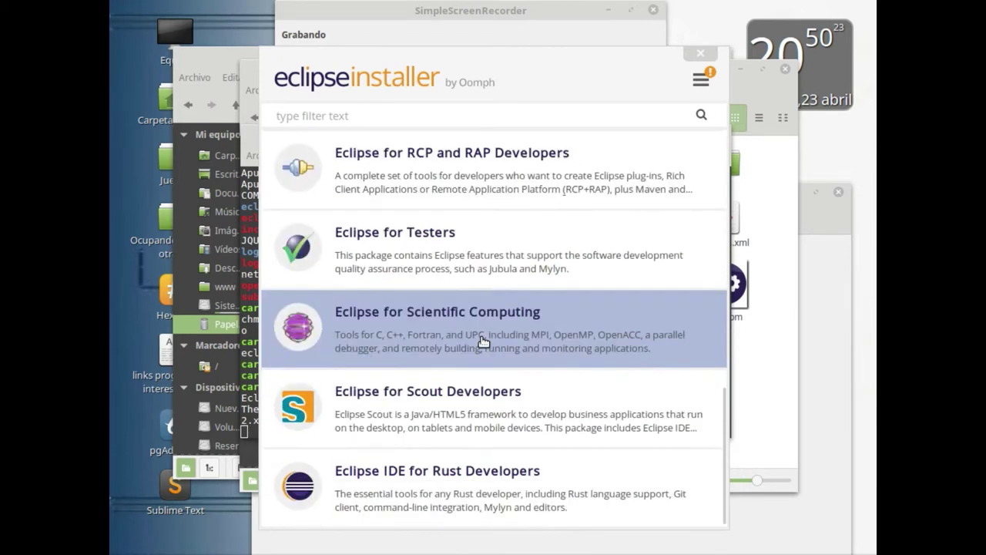
{"action": "scroll", "coordinate": [484, 341], "scroll_direction": "up", "scroll_amount": 9}
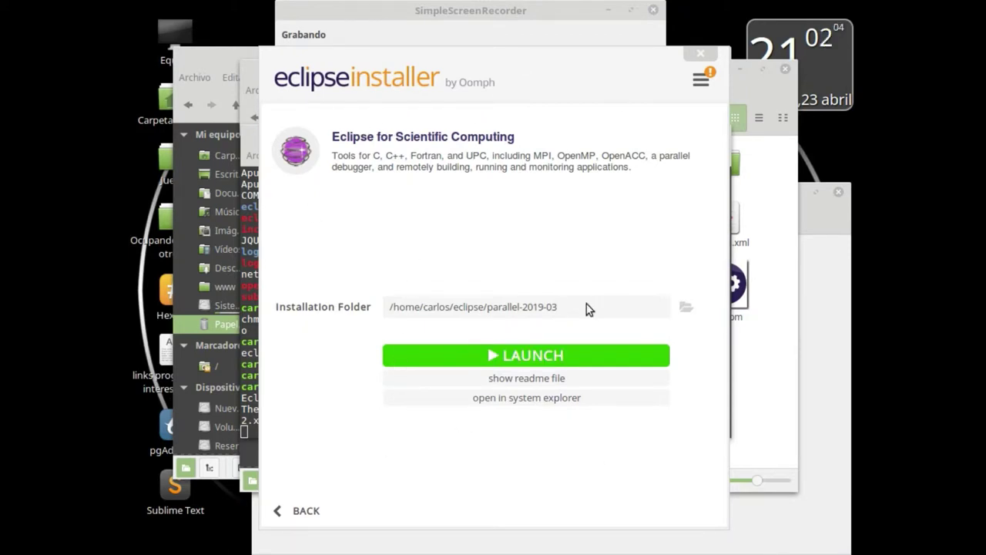
- Launch the installed Eclipse for Scientific Computing with the suggested eclipse-workspace directory as the workspace
{"action": "left_click", "coordinate": [519, 362]}
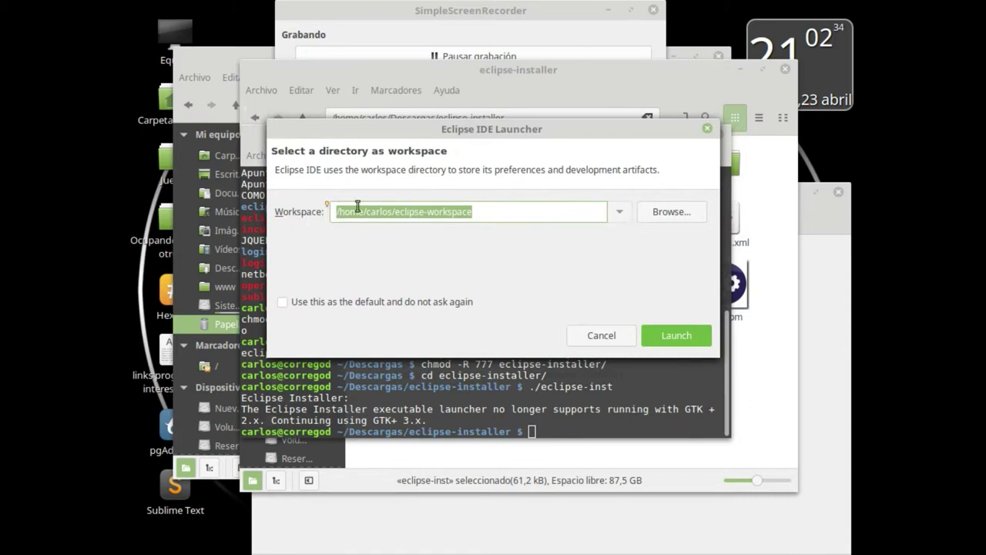
{"action": "left_click", "coordinate": [678, 337]}
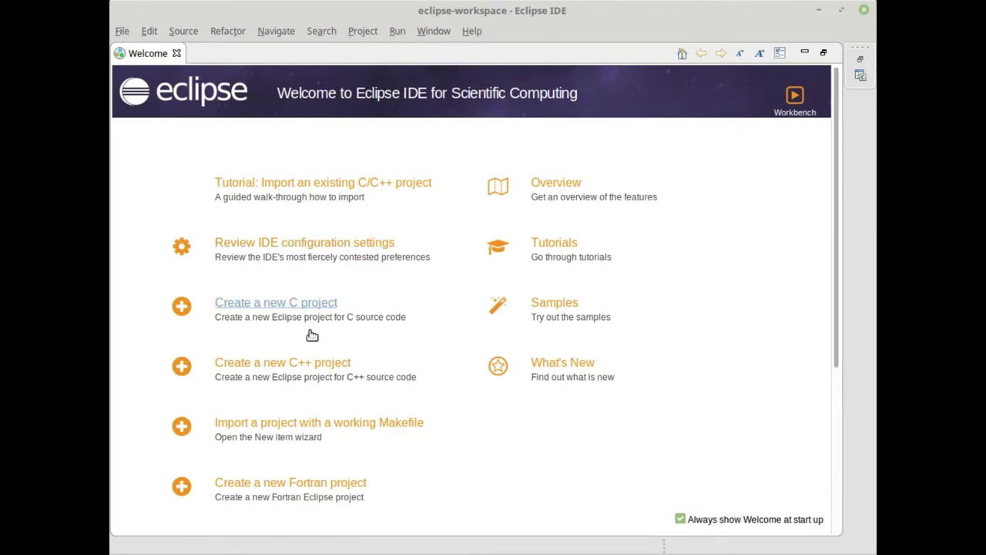
- Examine the options on the Welcome page for creating, importing and checking out projects
{"action": "scroll", "coordinate": [293, 269], "scroll_direction": "down", "scroll_amount": 3}
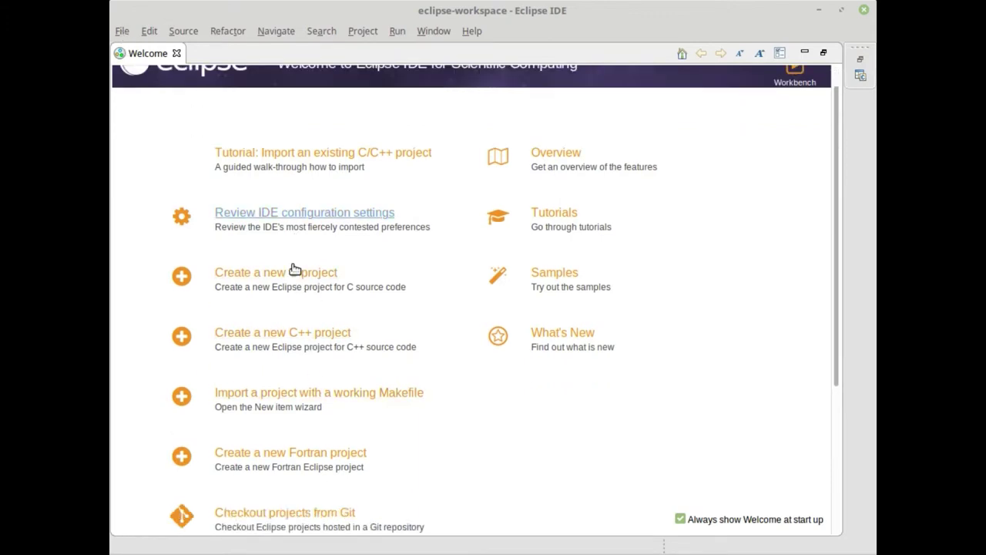
{"action": "scroll", "coordinate": [321, 380], "scroll_direction": "down", "scroll_amount": 5}
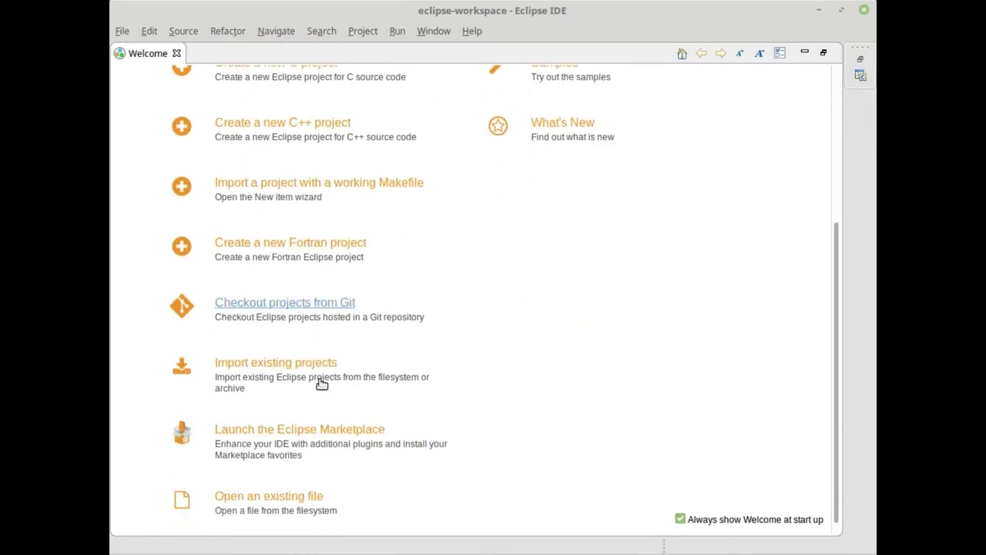
{"action": "scroll", "coordinate": [468, 347], "scroll_direction": "up", "scroll_amount": 8}
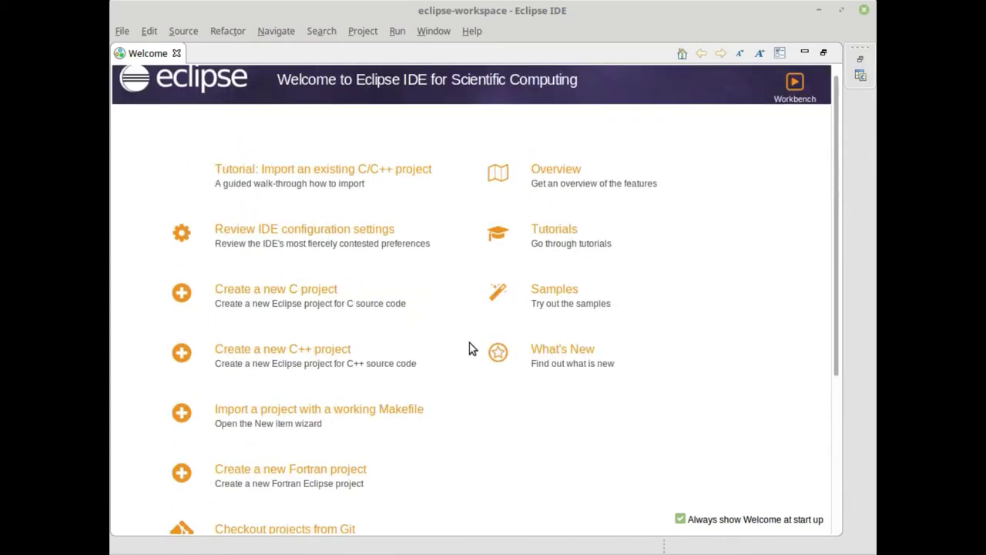
{"action": "scroll", "coordinate": [451, 332], "scroll_direction": "down", "scroll_amount": 3}
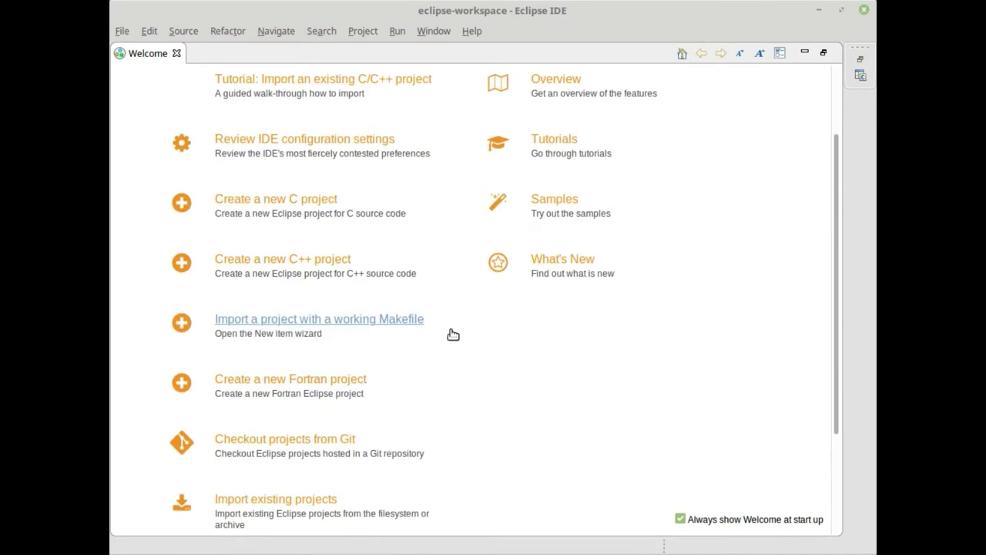
{"action": "scroll", "coordinate": [447, 315], "scroll_direction": "down", "scroll_amount": 1}
{"action": "scroll", "coordinate": [448, 319], "scroll_direction": "down", "scroll_amount": 1}
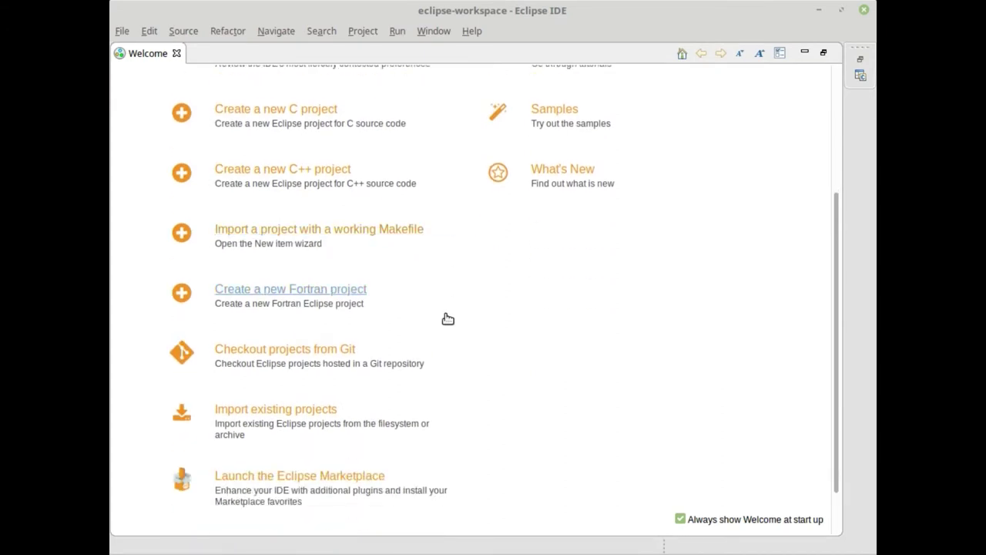
{"action": "scroll", "coordinate": [409, 328], "scroll_direction": "down", "scroll_amount": 1}
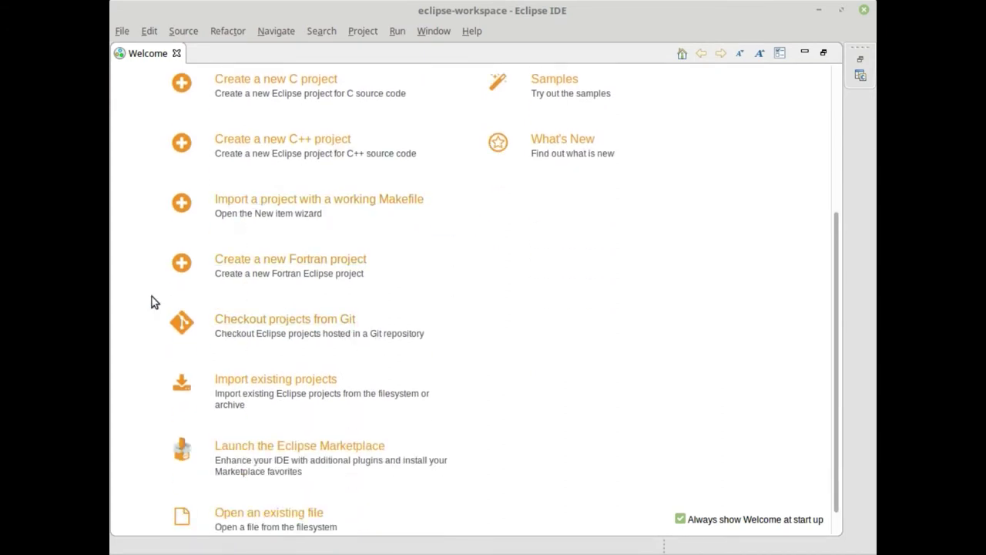
- Start a new project from the wizard list and examine the General, C/C++ and Fortran project types
{"action": "scroll", "coordinate": [329, 341], "scroll_direction": "down", "scroll_amount": 1}
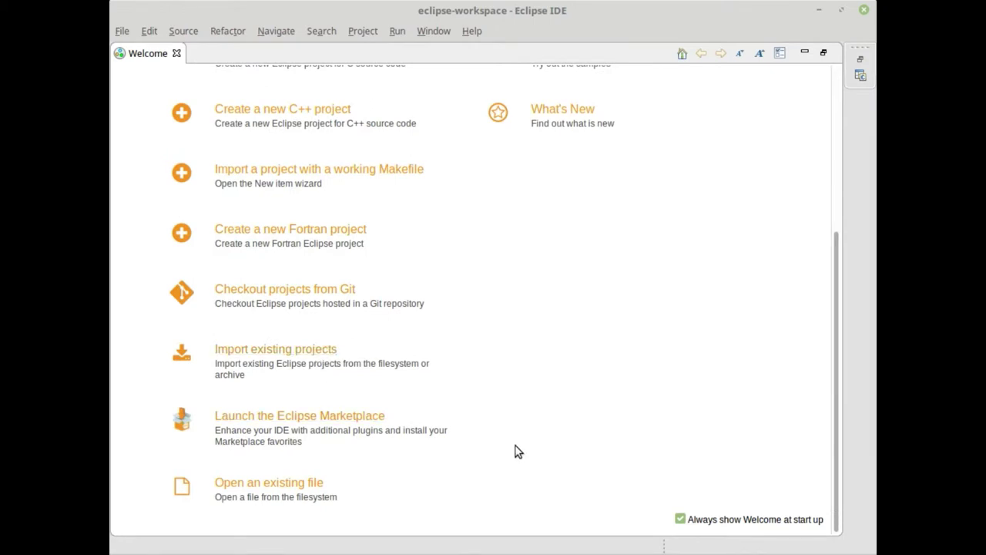
{"action": "scroll", "coordinate": [516, 452], "scroll_direction": "up", "scroll_amount": 1}
{"action": "scroll", "coordinate": [516, 452], "scroll_direction": "up", "scroll_amount": 5}
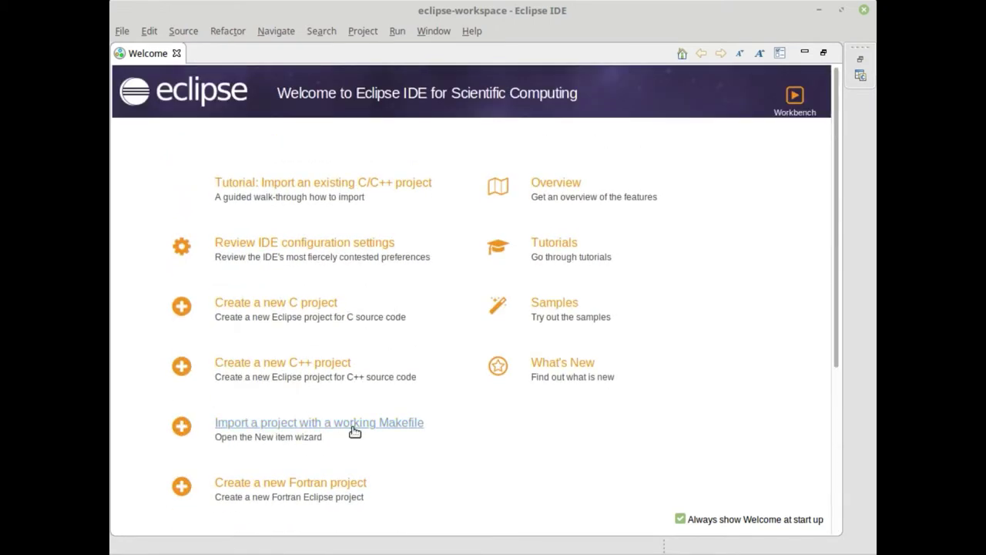
{"action": "left_click", "coordinate": [121, 32]}
{"action": "mouse_move", "coordinate": [199, 60]}
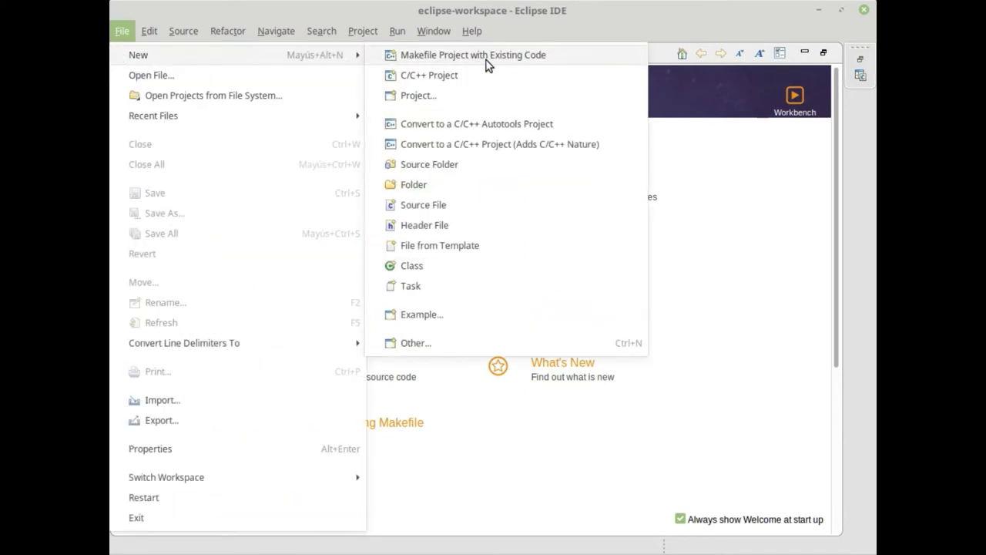
{"action": "left_click", "coordinate": [453, 95]}
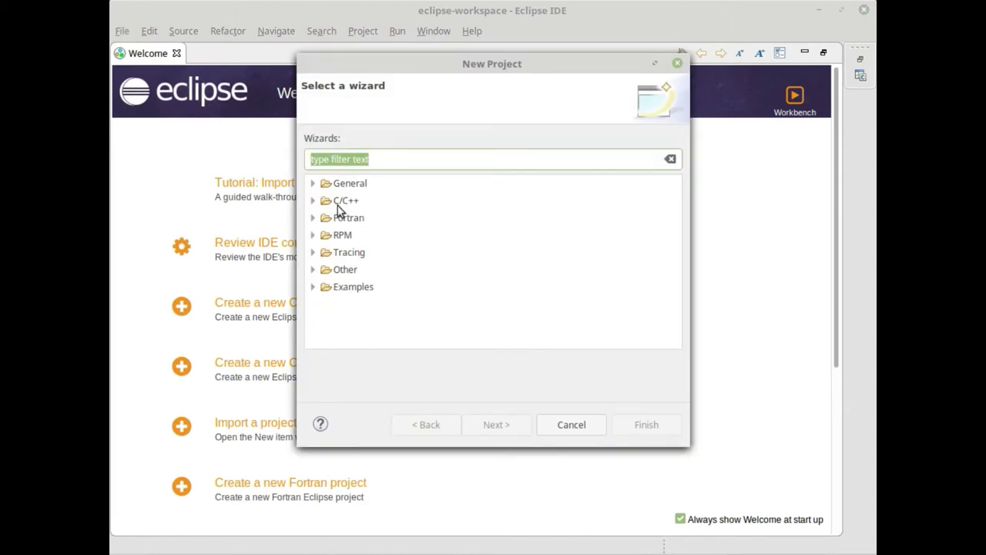
{"action": "left_click", "coordinate": [313, 184]}
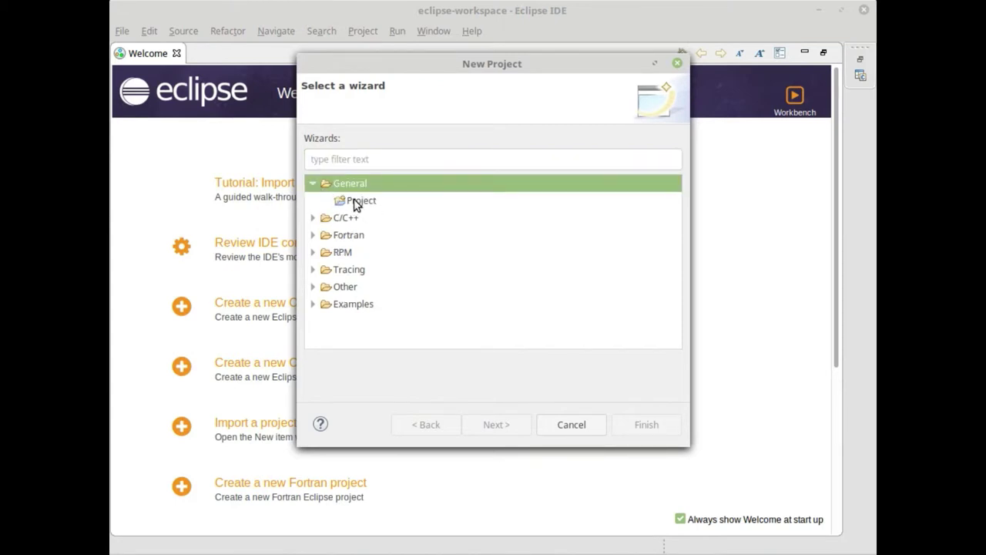
{"action": "left_click", "coordinate": [313, 218]}
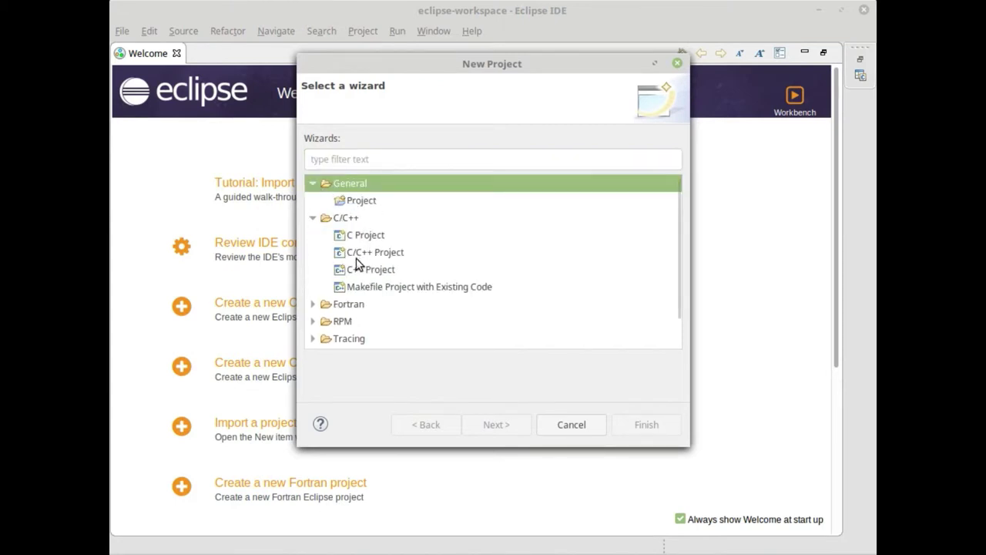
{"action": "scroll", "coordinate": [339, 264], "scroll_direction": "down", "scroll_amount": 2}
{"action": "left_click", "coordinate": [314, 269]}
{"action": "scroll", "coordinate": [331, 284], "scroll_direction": "down", "scroll_amount": 1}
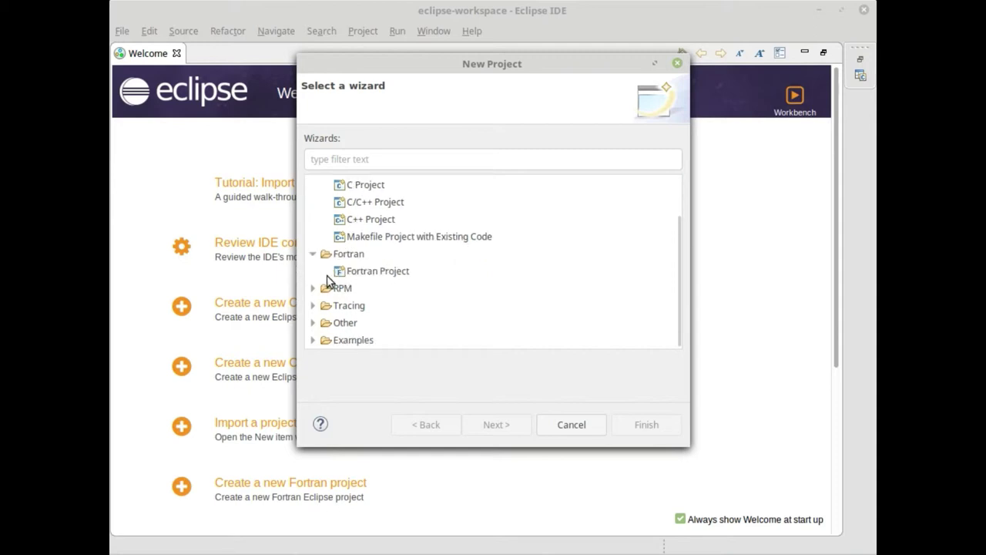
- Examine the RPM, Tracing, Other and Examples project types, then leave the wizard without creating a project
{"action": "left_click", "coordinate": [313, 288]}
{"action": "scroll", "coordinate": [346, 296], "scroll_direction": "down", "scroll_amount": 2}
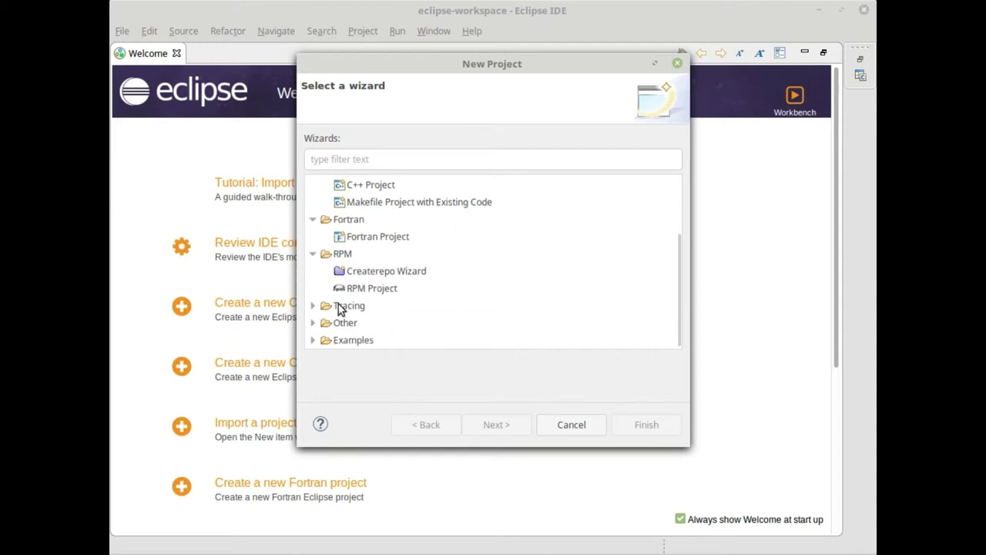
{"action": "left_click", "coordinate": [314, 305]}
{"action": "scroll", "coordinate": [362, 317], "scroll_direction": "down", "scroll_amount": 1}
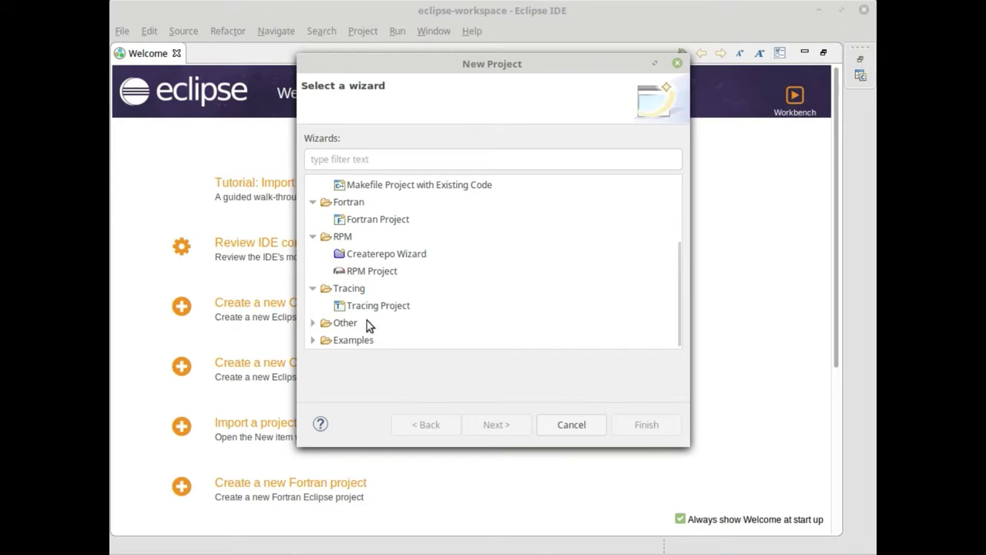
{"action": "left_click", "coordinate": [328, 327]}
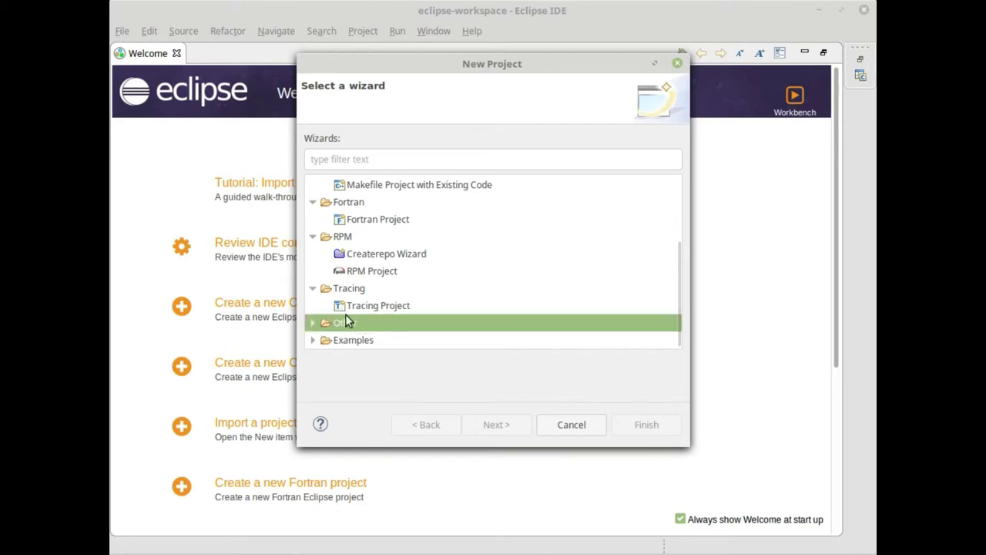
{"action": "left_click", "coordinate": [309, 324]}
{"action": "scroll", "coordinate": [328, 324], "scroll_direction": "down", "scroll_amount": 3}
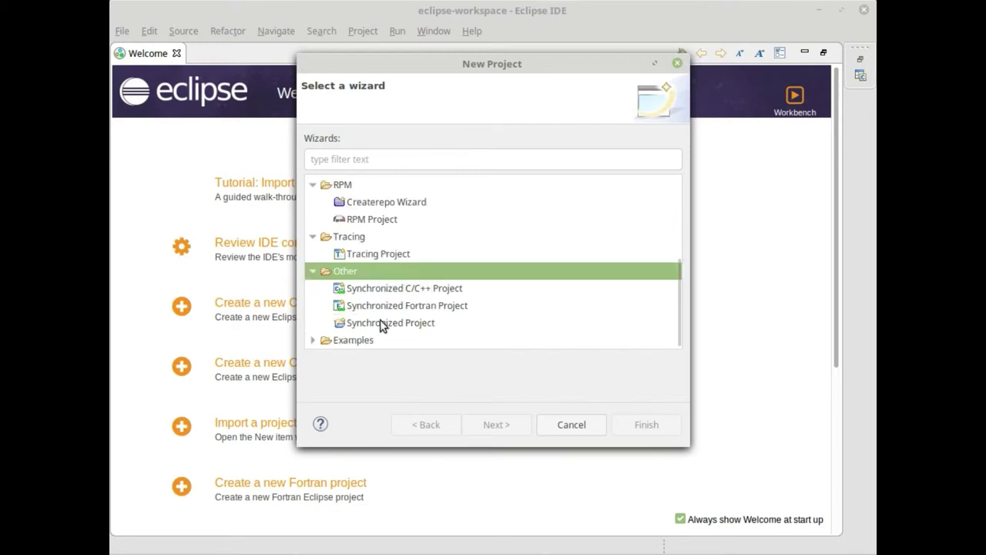
{"action": "left_click", "coordinate": [312, 340]}
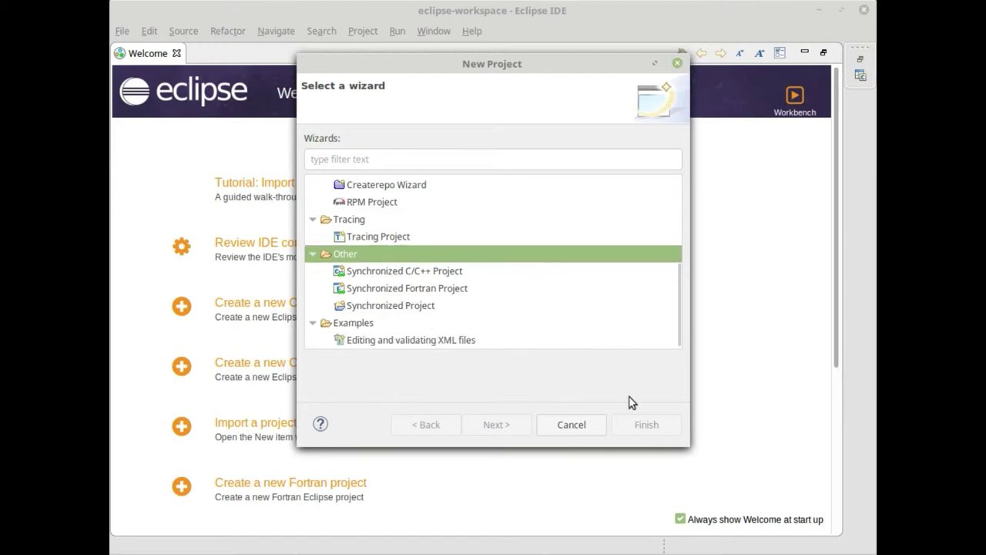
{"action": "left_click", "coordinate": [577, 424]}
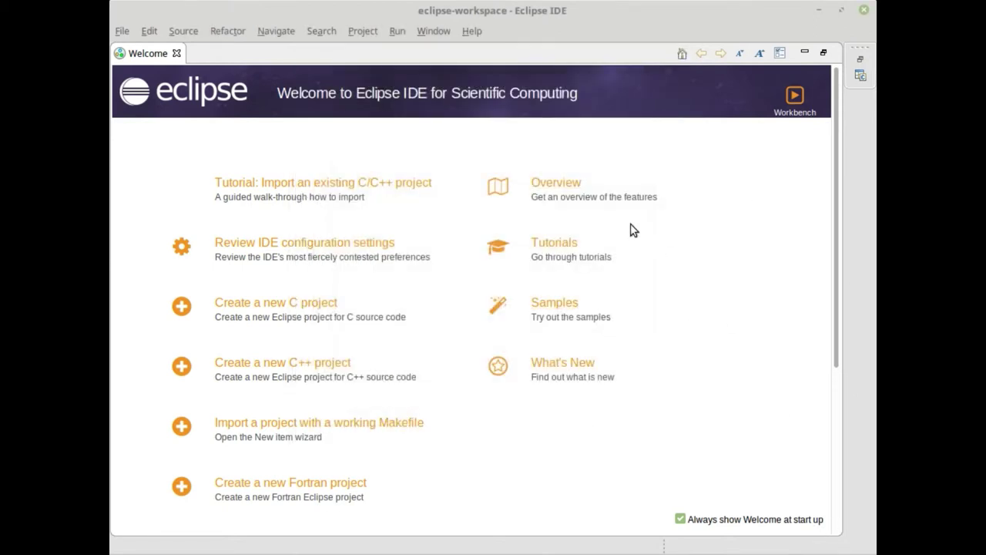
- Look through the IDE preference categories, including the Mylyn subcategories, and close the preferences without applying changes
{"action": "left_click", "coordinate": [421, 32]}
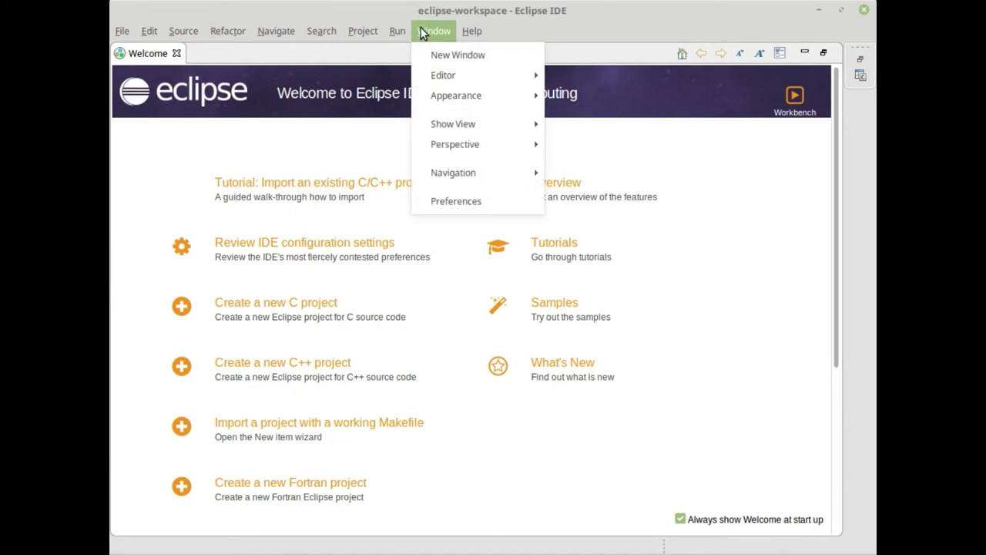
{"action": "left_click", "coordinate": [462, 201]}
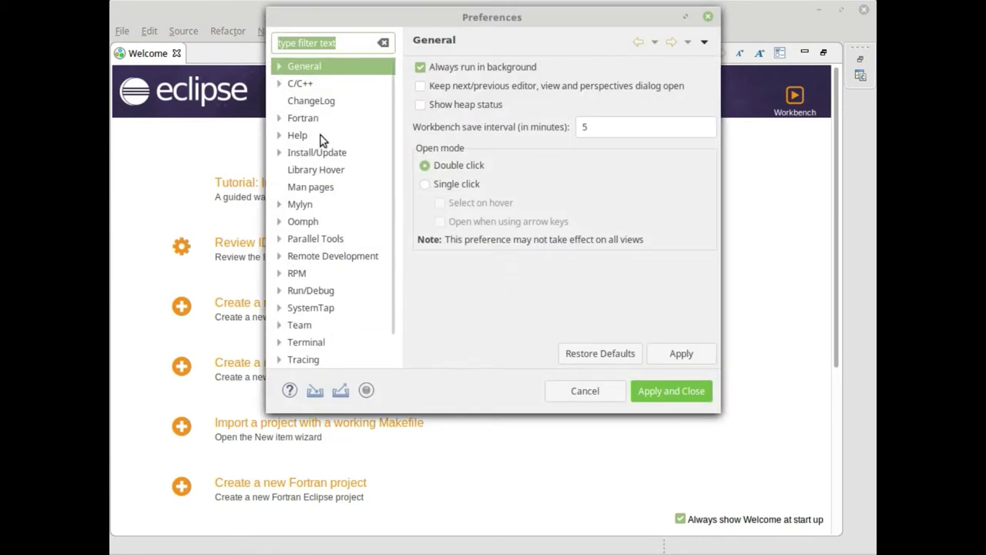
{"action": "scroll", "coordinate": [322, 140], "scroll_direction": "down", "scroll_amount": 1}
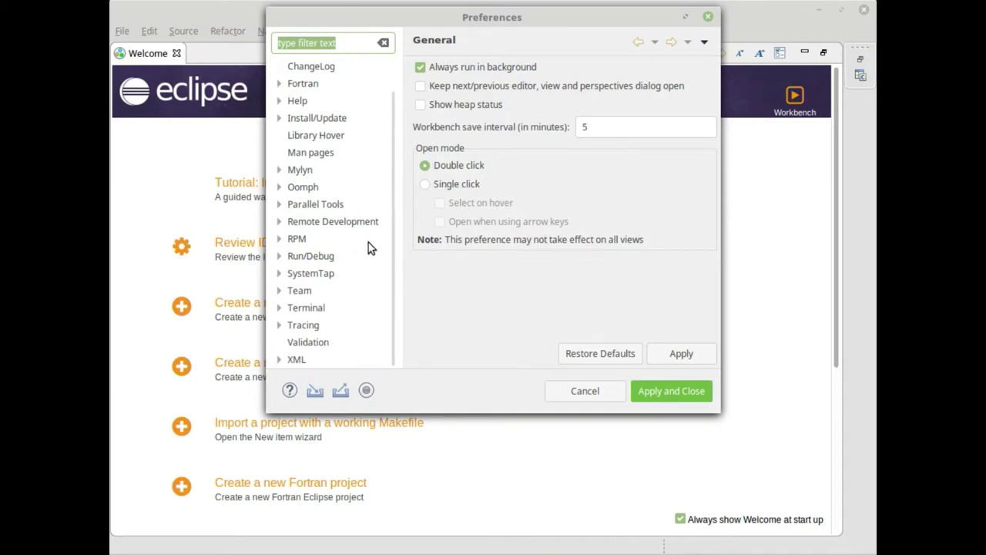
{"action": "scroll", "coordinate": [346, 259], "scroll_direction": "up", "scroll_amount": 1}
{"action": "scroll", "coordinate": [340, 271], "scroll_direction": "down", "scroll_amount": 1}
{"action": "scroll", "coordinate": [339, 281], "scroll_direction": "up", "scroll_amount": 1}
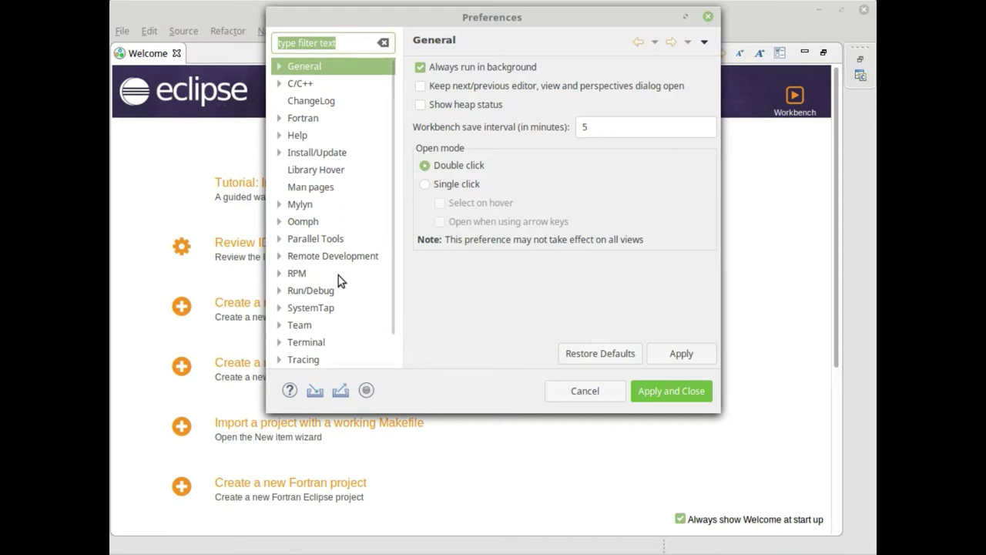
{"action": "left_click", "coordinate": [278, 204]}
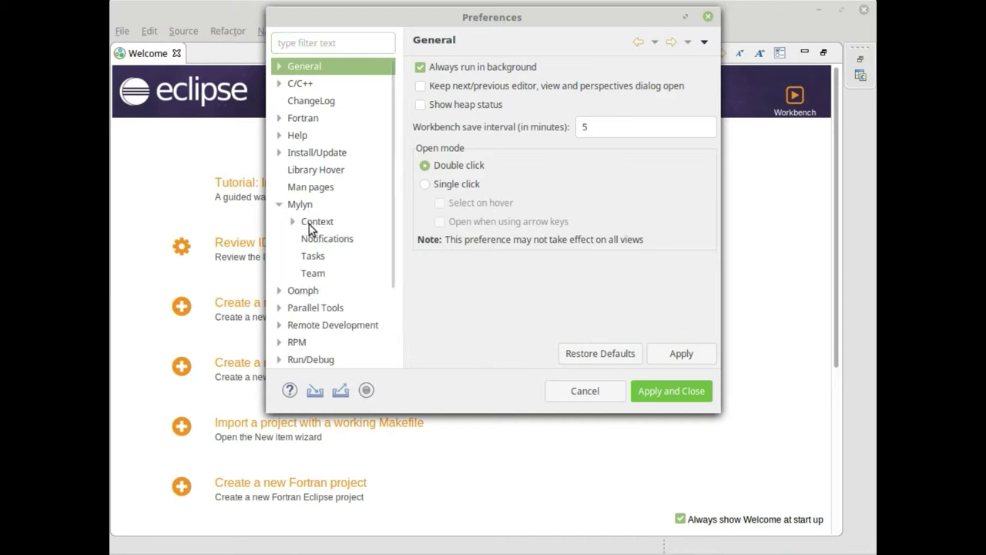
{"action": "left_click", "coordinate": [294, 222]}
{"action": "left_click", "coordinate": [294, 222]}
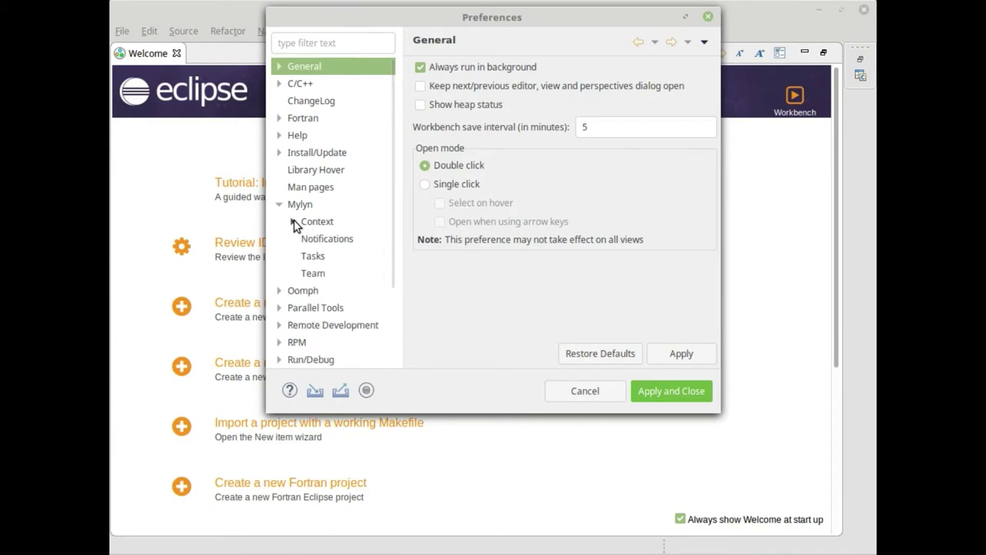
{"action": "scroll", "coordinate": [308, 247], "scroll_direction": "down", "scroll_amount": 3}
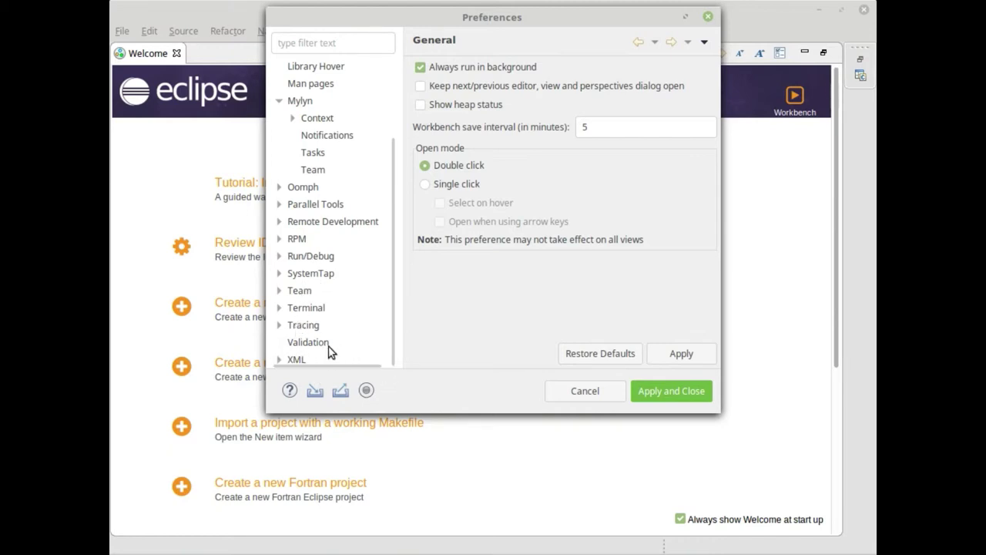
{"action": "scroll", "coordinate": [362, 248], "scroll_direction": "up", "scroll_amount": 2}
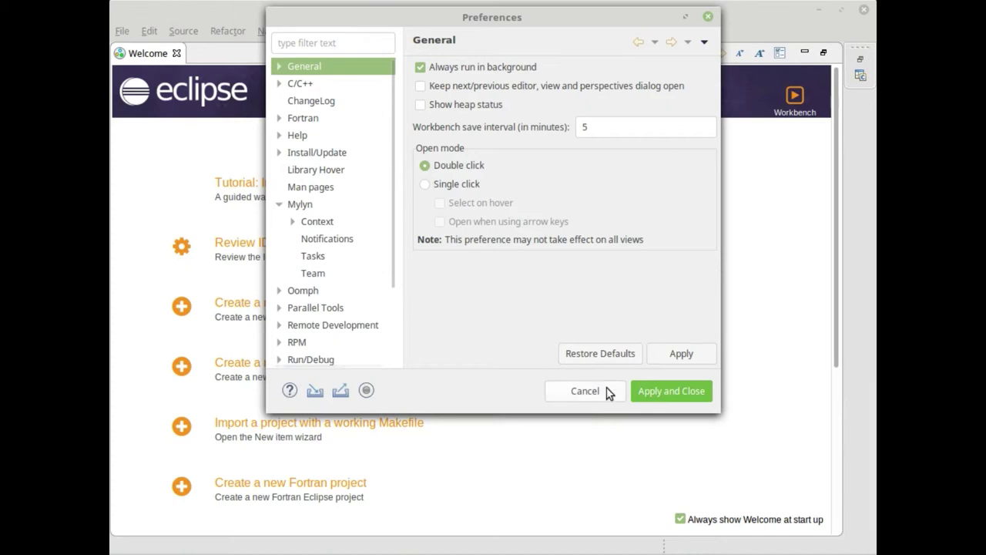
{"action": "left_click", "coordinate": [585, 392]}
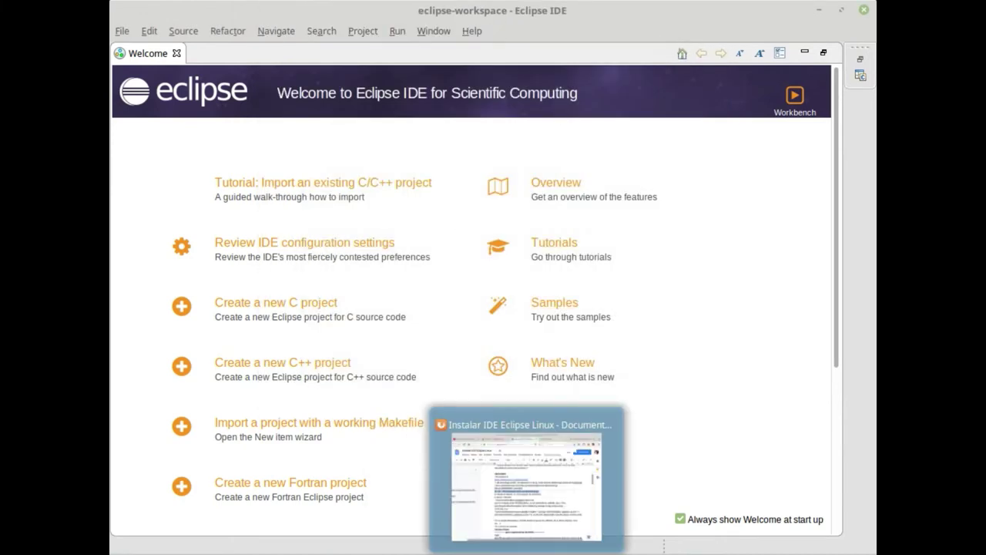
{"action": "left_click", "coordinate": [526, 547]}
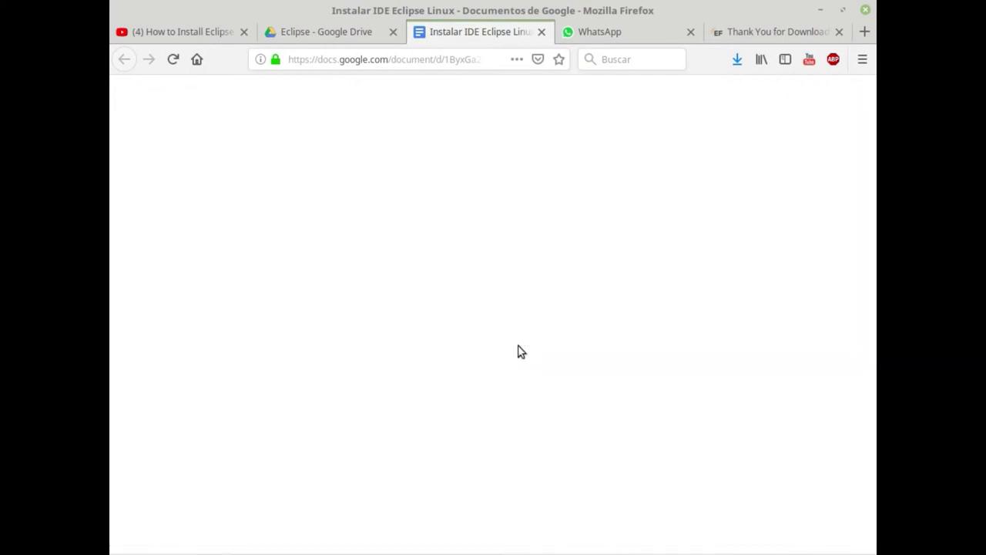
{"action": "scroll", "coordinate": [518, 351], "scroll_direction": "down", "scroll_amount": 10}
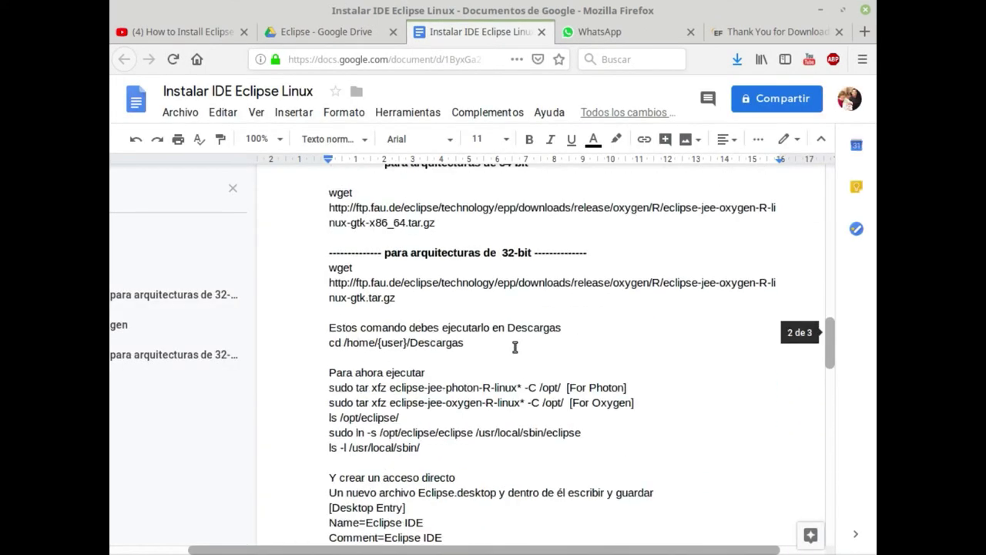
{"action": "scroll", "coordinate": [515, 347], "scroll_direction": "down", "scroll_amount": 10}
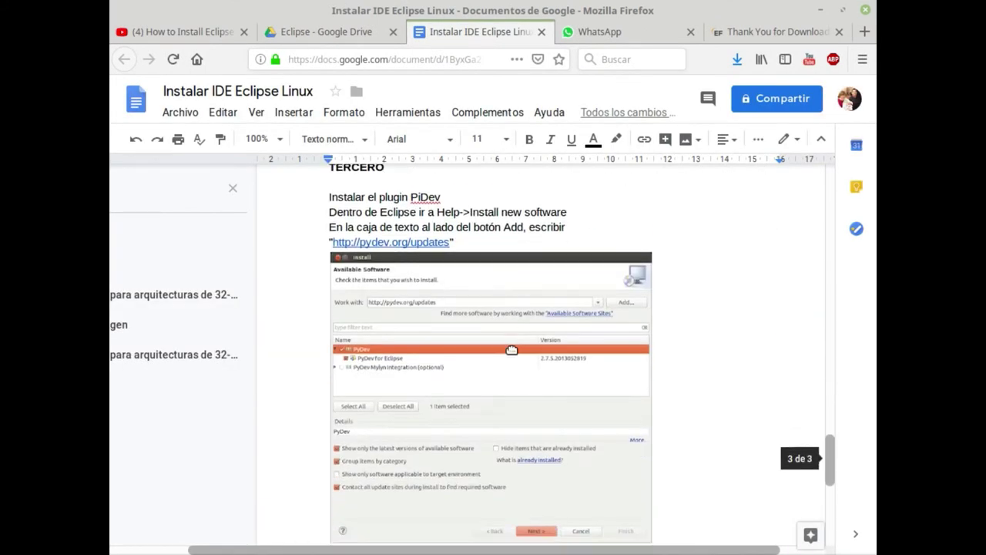
{"action": "scroll", "coordinate": [510, 349], "scroll_direction": "up", "scroll_amount": 1}
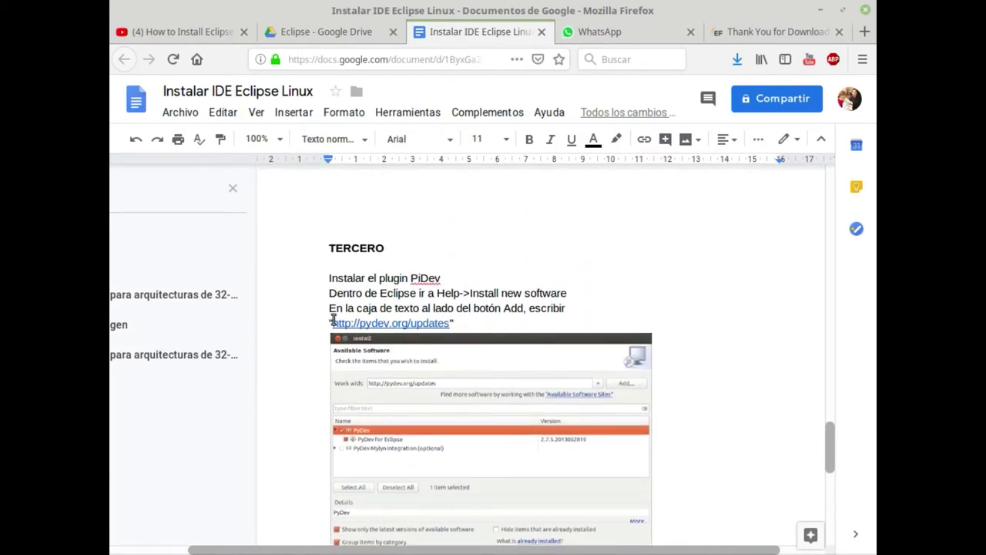
{"action": "left_click_drag", "start_coordinate": [334, 322], "coordinate": [446, 327]}
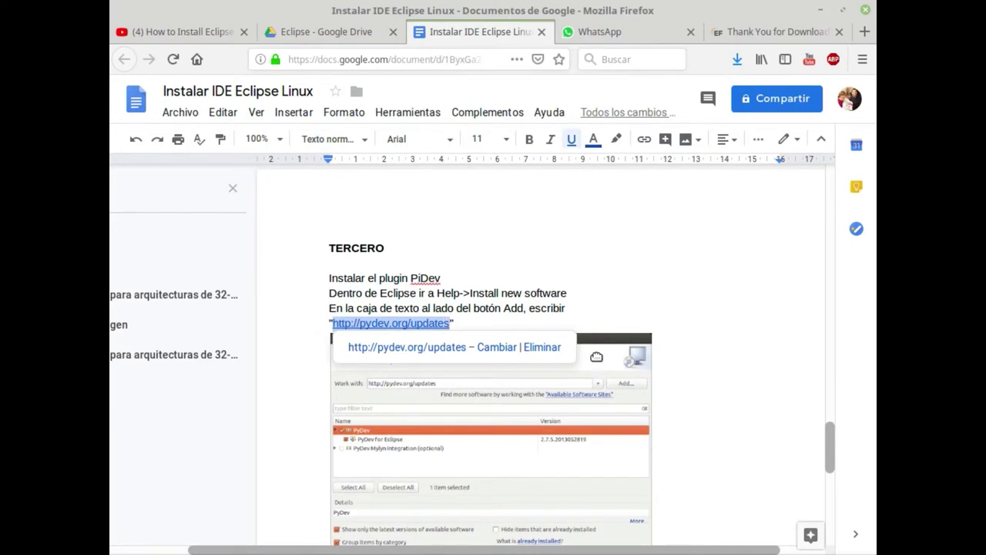
{"action": "key", "text": "alt+Tab"}
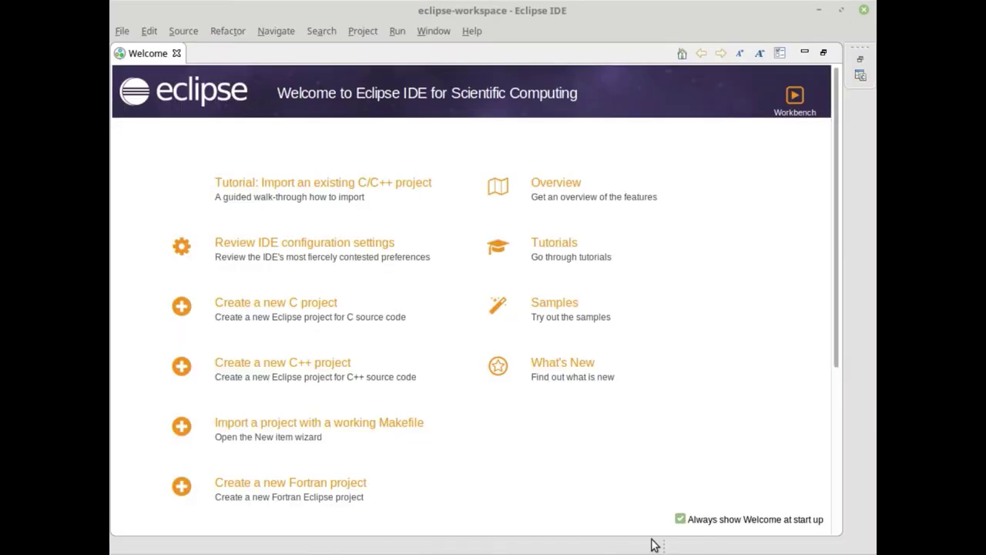
{"action": "left_click", "coordinate": [416, 34]}
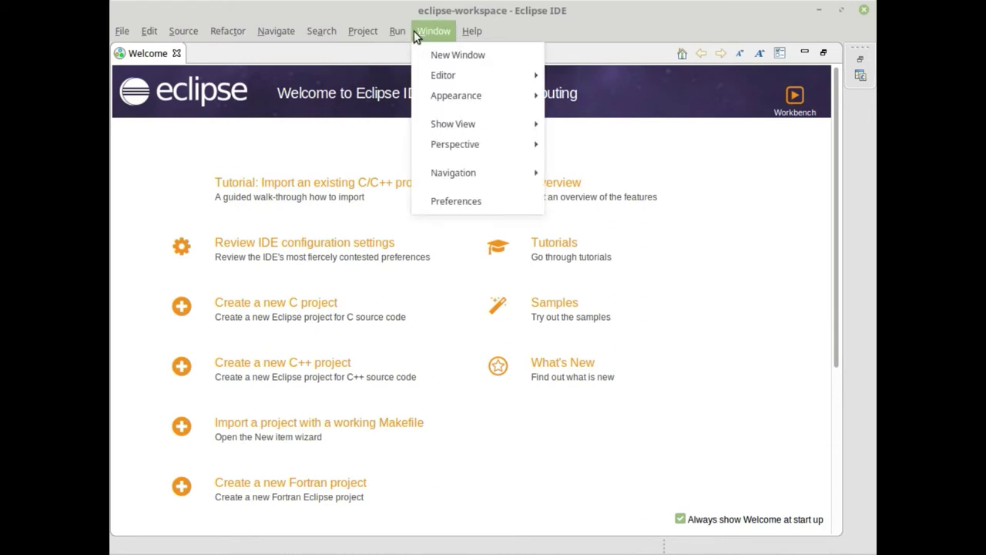
{"action": "mouse_move", "coordinate": [475, 34]}
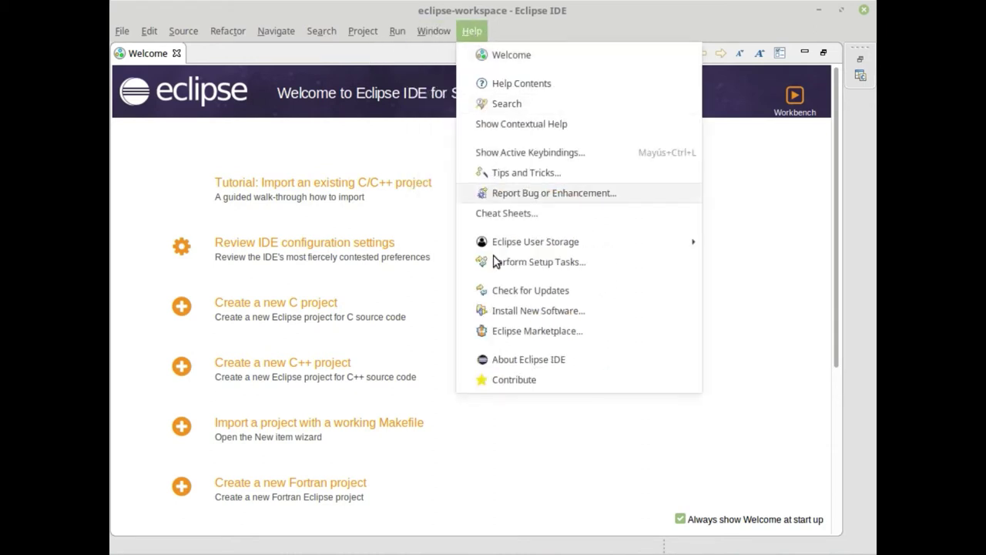
{"action": "left_click", "coordinate": [536, 311]}
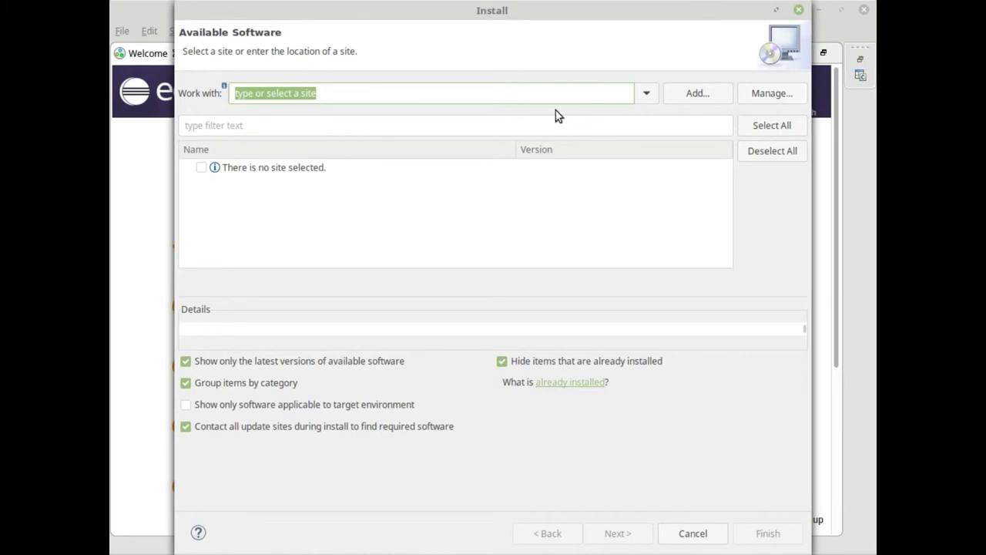
{"action": "left_click", "coordinate": [695, 94]}
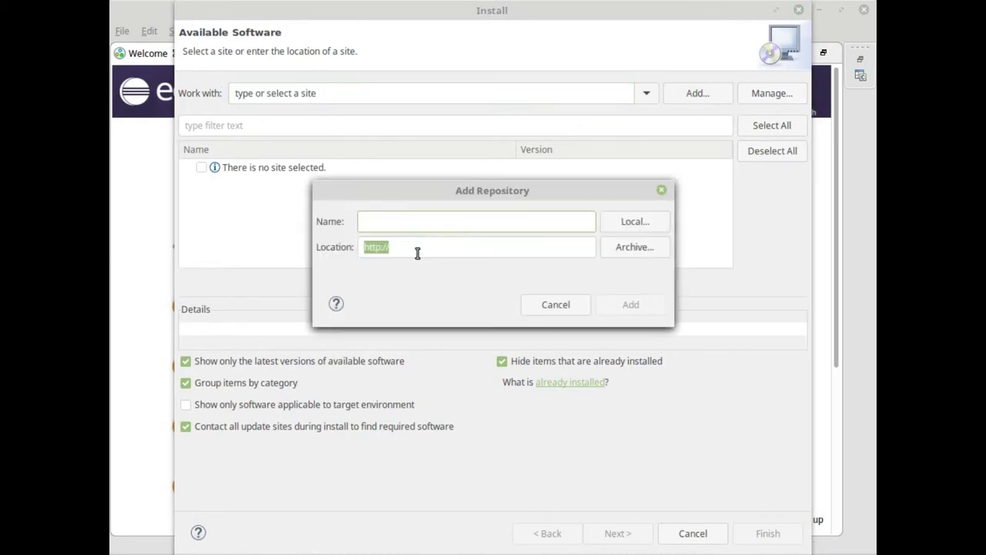
{"action": "key", "text": "Tab"}
{"action": "type", "text": "http://pydev.org/updates"}
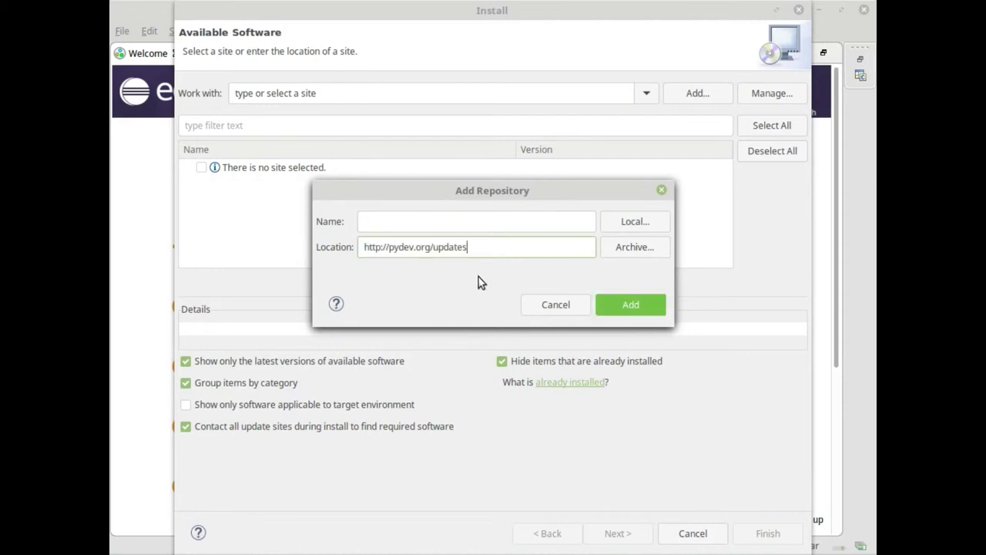
{"action": "left_click", "coordinate": [645, 307]}
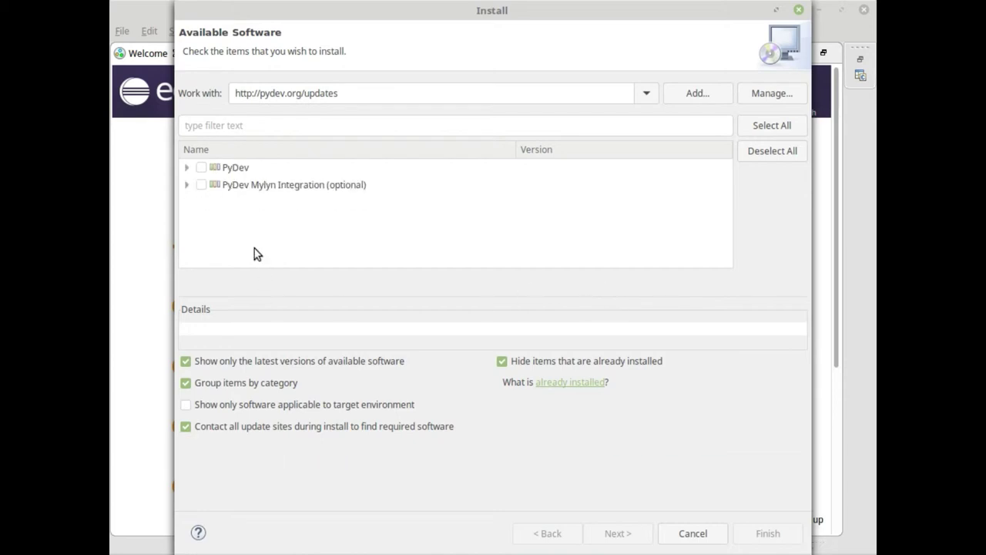
{"action": "left_click", "coordinate": [201, 168]}
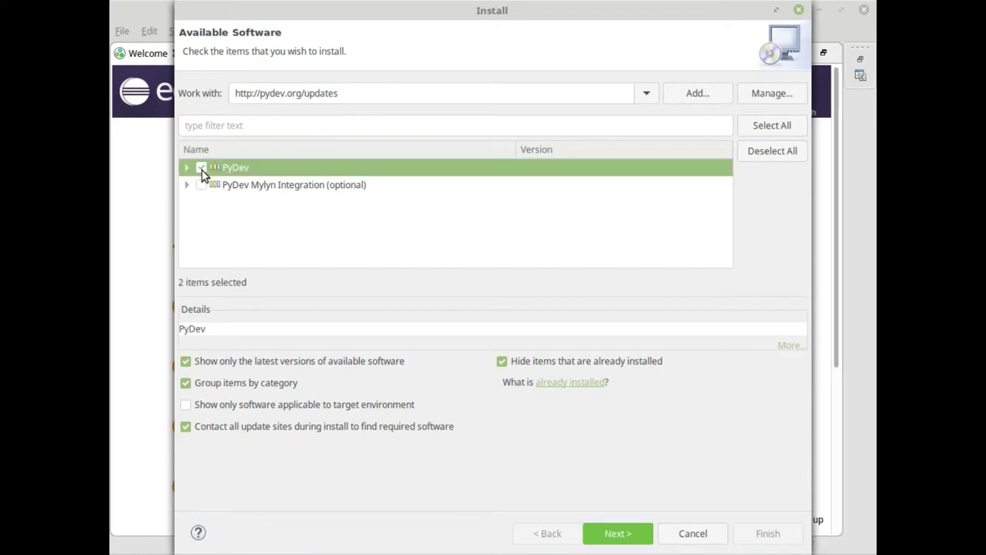
- Proceed through the PyDev install details, accept the terms of both Eclipse Public License agreements, and start the installation
{"action": "left_click", "coordinate": [616, 533]}
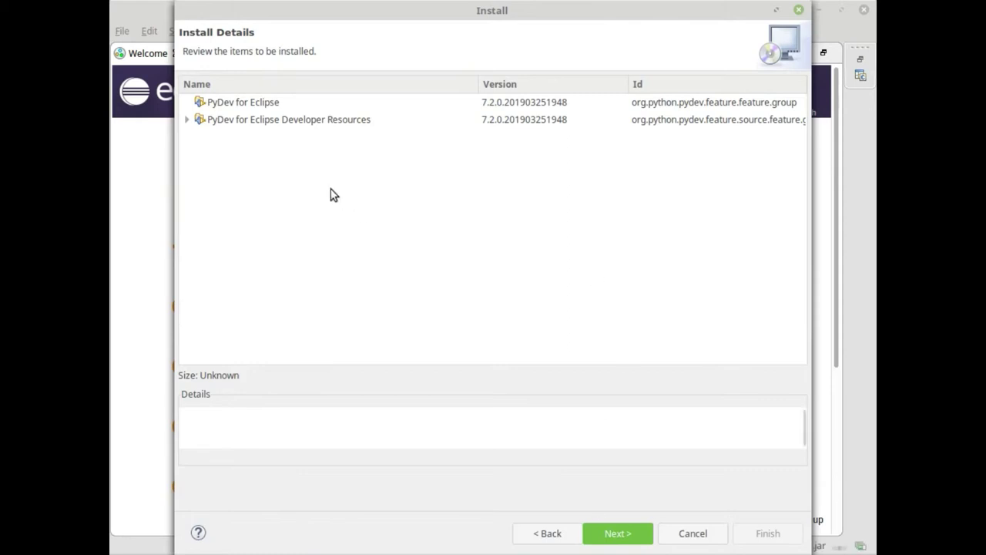
{"action": "left_click", "coordinate": [630, 539]}
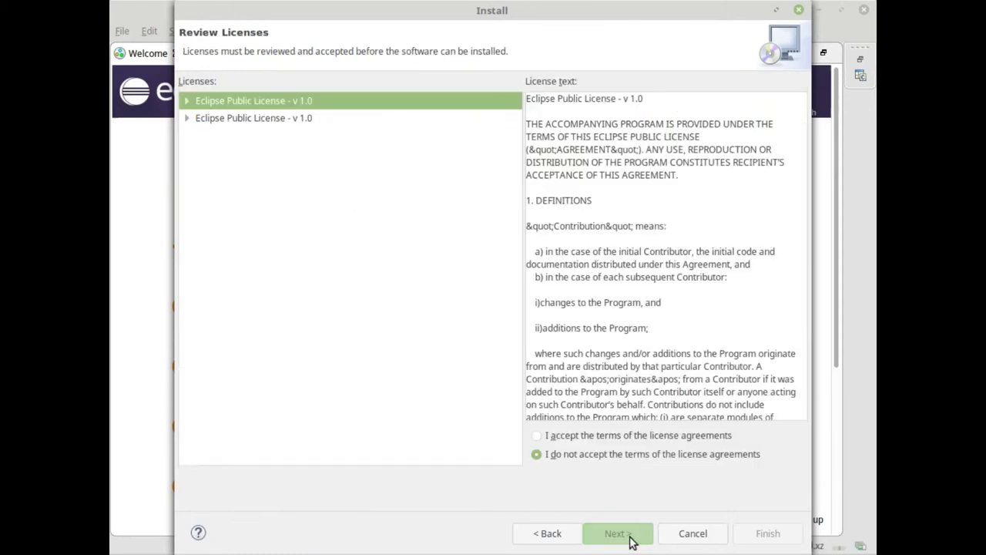
{"action": "left_click", "coordinate": [554, 437]}
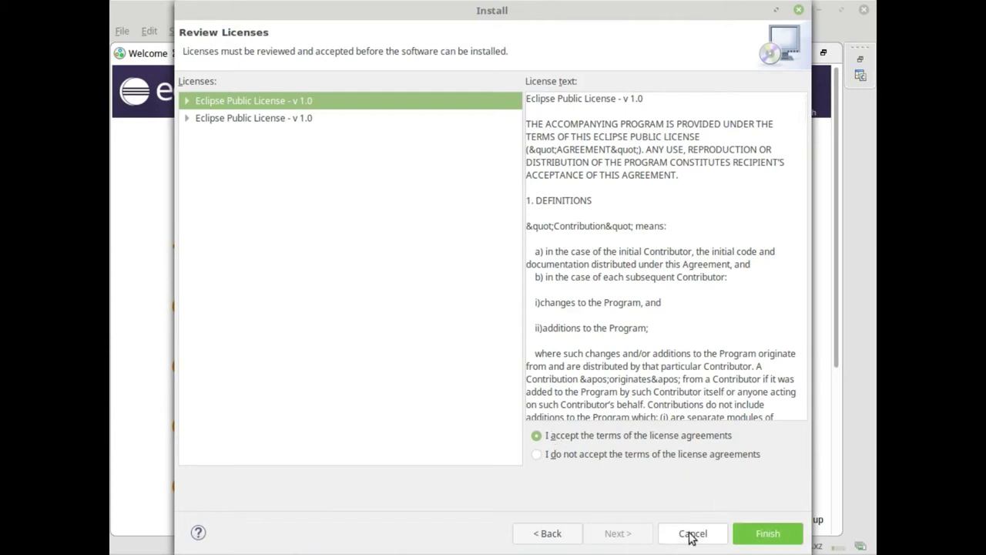
{"action": "left_click", "coordinate": [268, 117]}
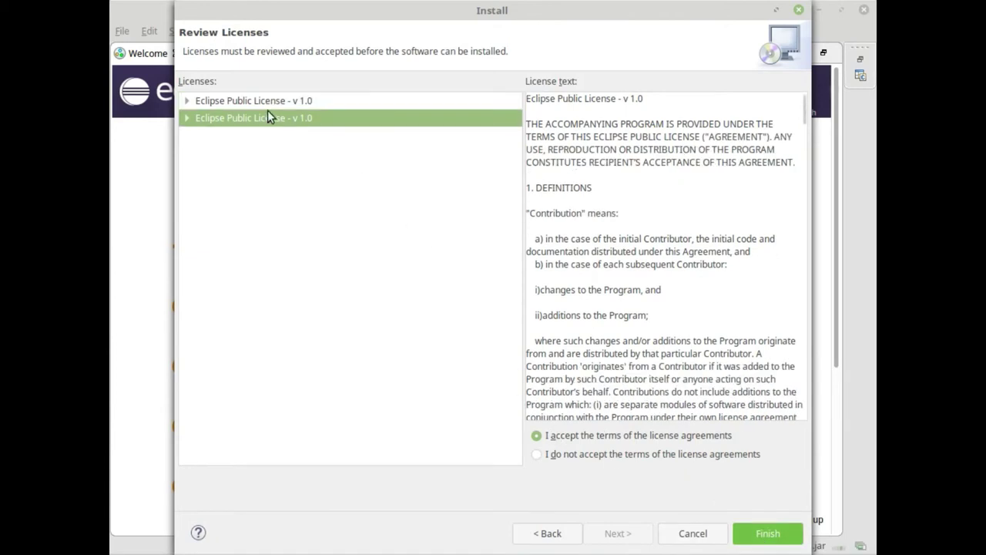
{"action": "left_click", "coordinate": [268, 104]}
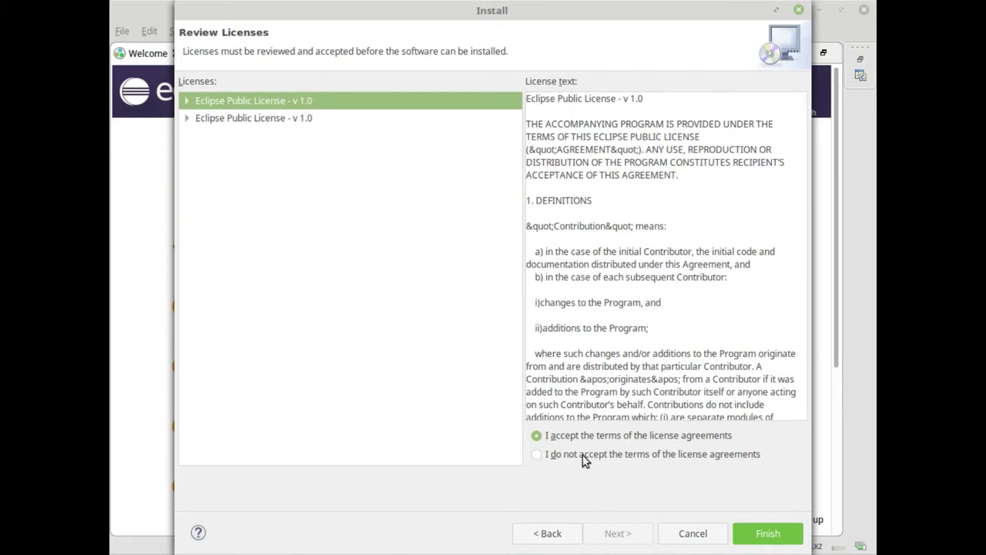
{"action": "left_click", "coordinate": [765, 533]}
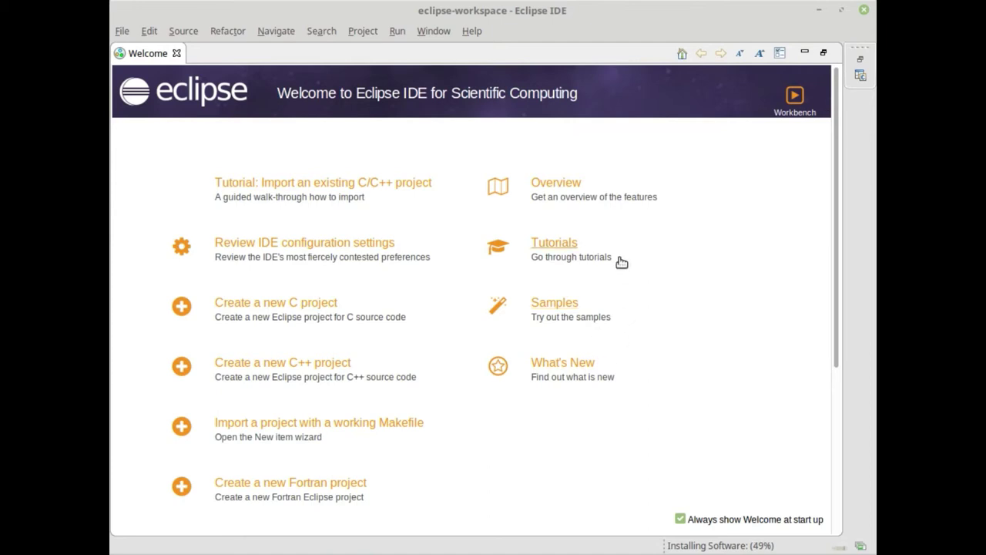
- Allow the installation of the unsigned PyDev content and restart Eclipse to apply the changes
{"action": "left_click", "coordinate": [400, 327]}
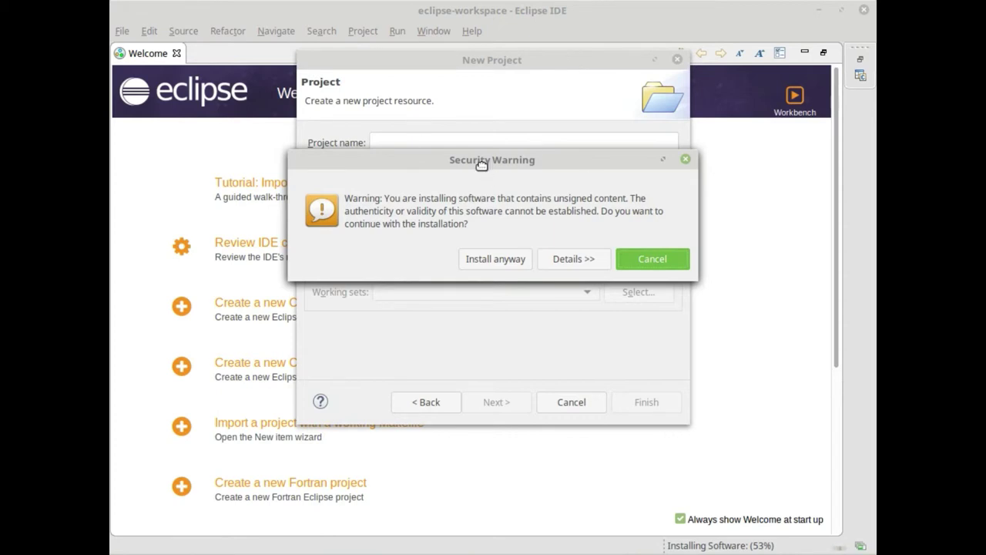
{"action": "left_click_drag", "start_coordinate": [476, 165], "coordinate": [479, 94]}
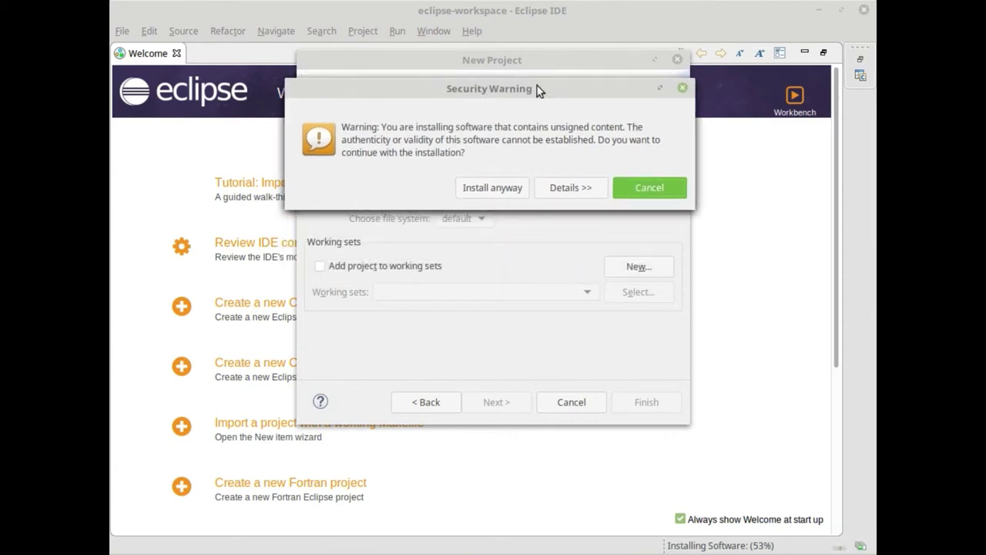
{"action": "left_click", "coordinate": [485, 188]}
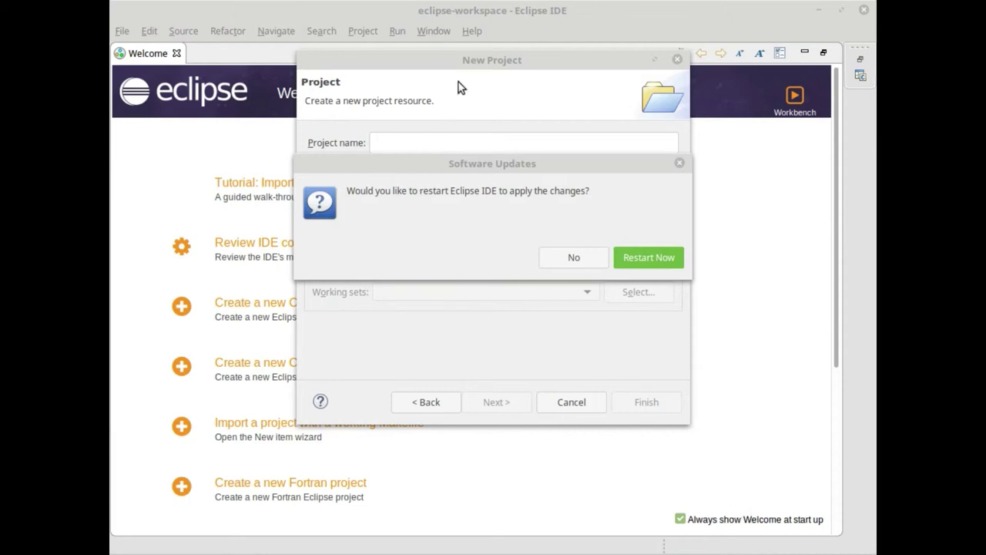
{"action": "left_click", "coordinate": [653, 262]}
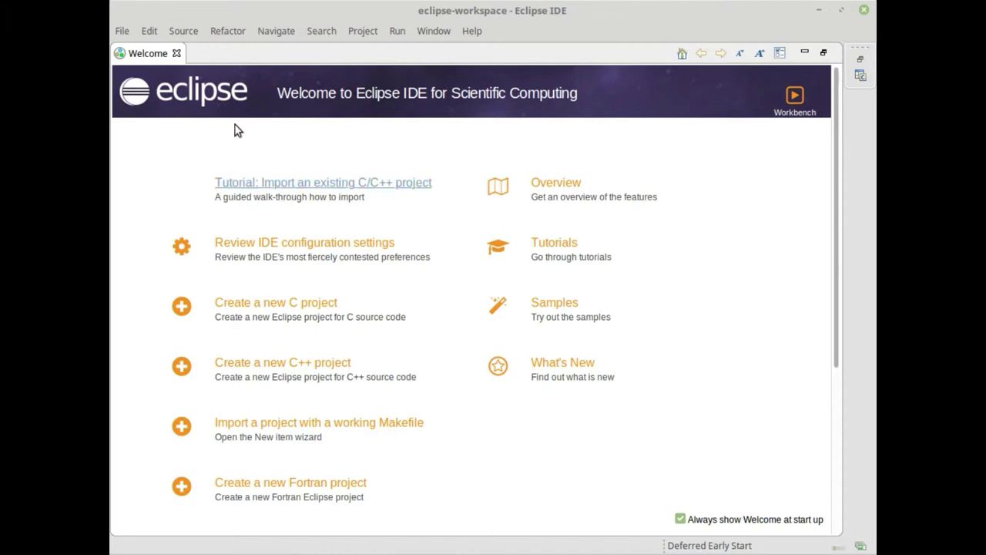
- Open the IDE preferences, expand the PyDev category, and display its Interpreters settings
{"action": "left_click", "coordinate": [356, 31]}
{"action": "mouse_move", "coordinate": [434, 31]}
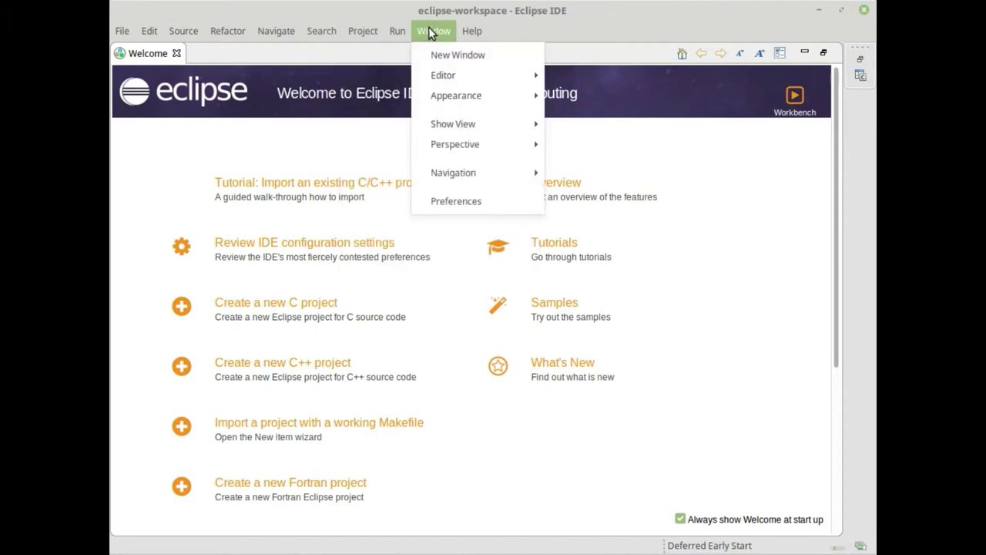
{"action": "left_click", "coordinate": [458, 201]}
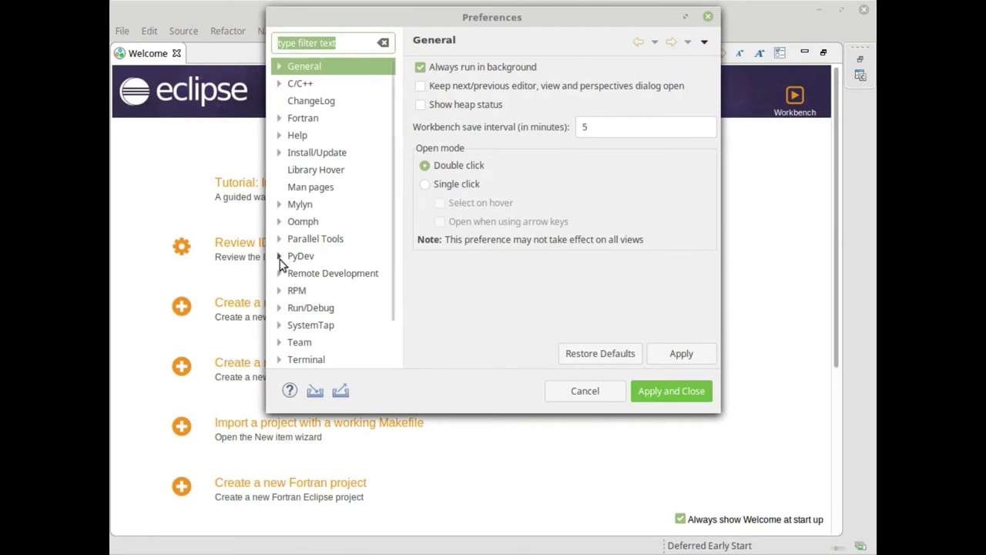
{"action": "left_click", "coordinate": [280, 256]}
{"action": "scroll", "coordinate": [341, 282], "scroll_direction": "down", "scroll_amount": 3}
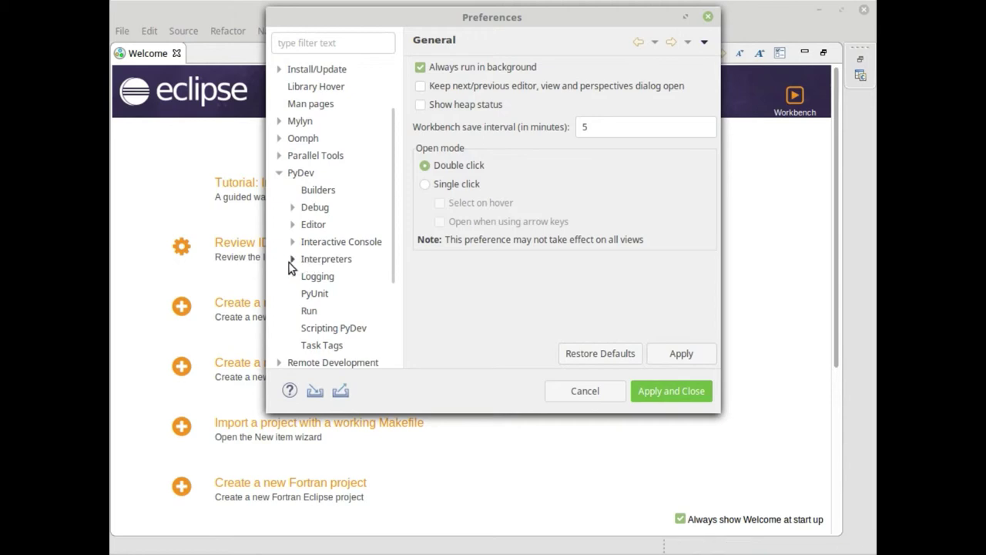
{"action": "left_click", "coordinate": [292, 259]}
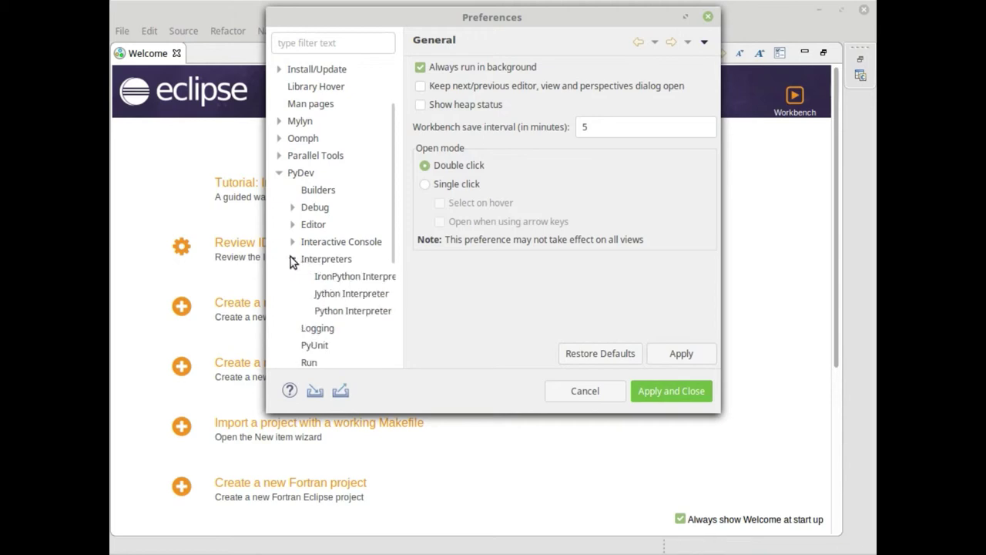
{"action": "double_click", "coordinate": [330, 262]}
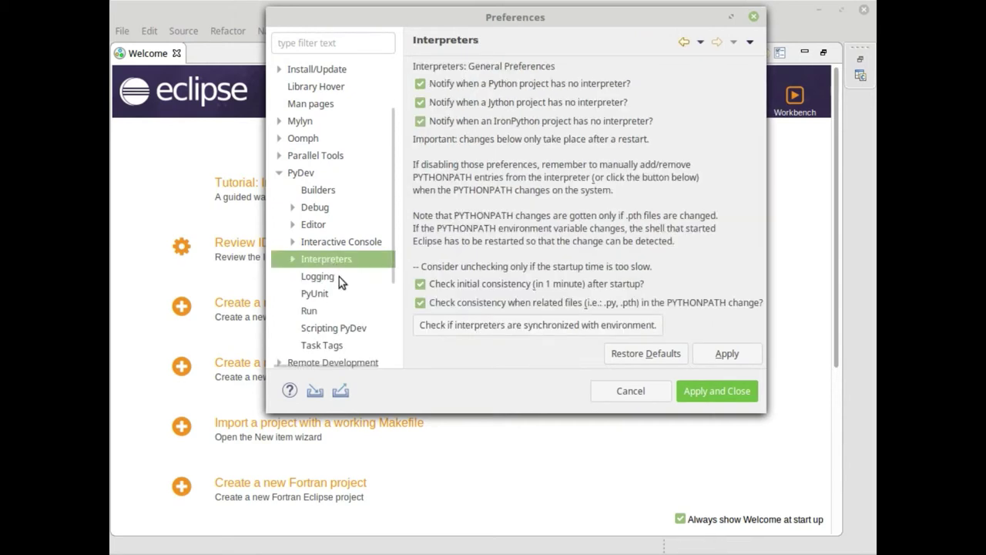
- Look through PyDev's Run, PyUnit, Logging, Scripting PyDev and Task Tags preferences, and close the preferences without applying changes
{"action": "scroll", "coordinate": [341, 279], "scroll_direction": "down", "scroll_amount": 1}
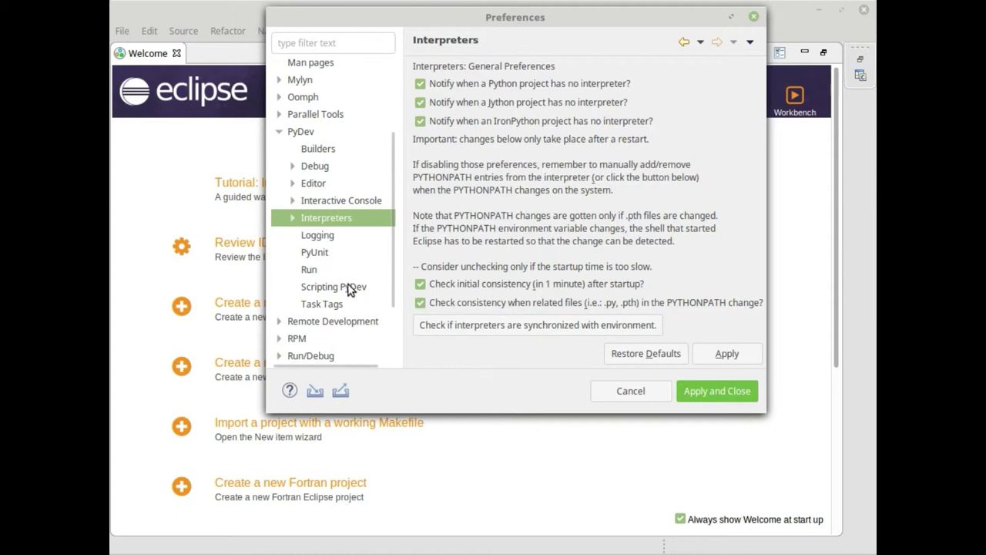
{"action": "left_click", "coordinate": [309, 268]}
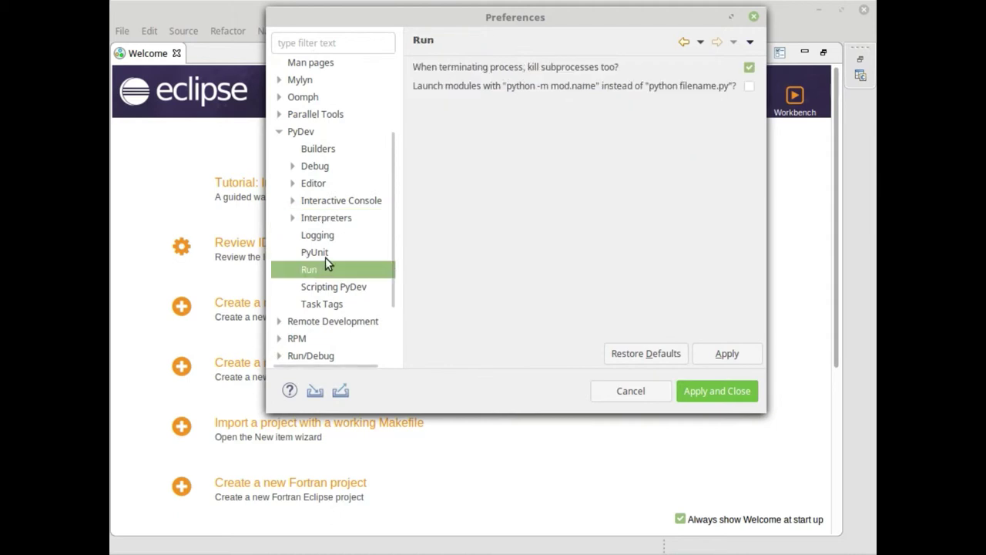
{"action": "left_click", "coordinate": [322, 253]}
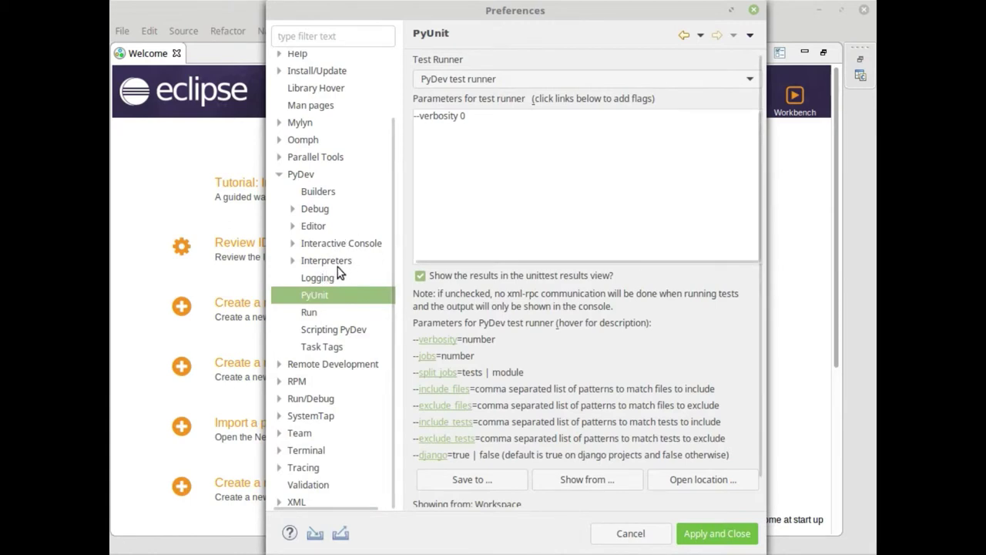
{"action": "left_click", "coordinate": [326, 277]}
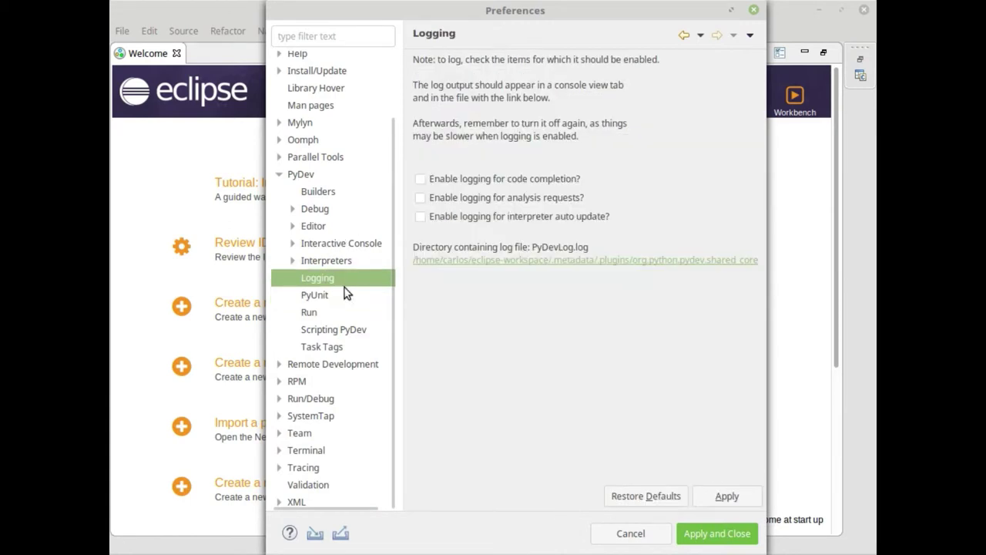
{"action": "left_click", "coordinate": [334, 330]}
{"action": "left_click", "coordinate": [343, 346]}
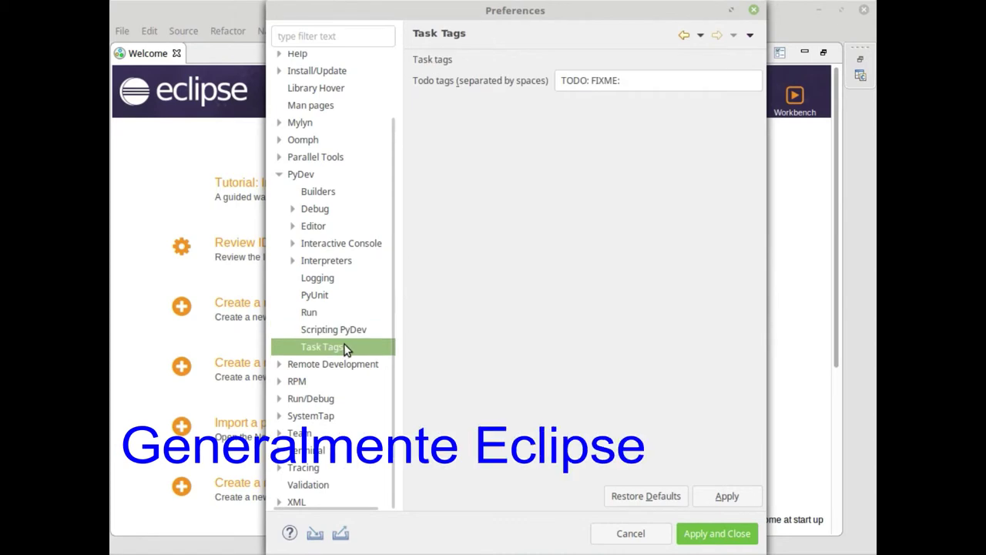
{"action": "left_click", "coordinate": [753, 10]}
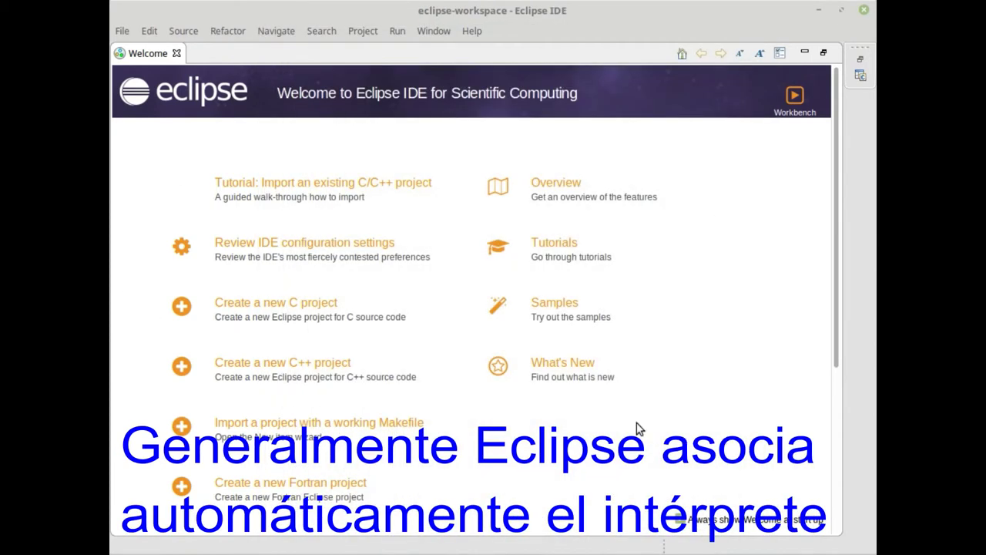
- Switch to the terminal and try to launch Eclipse with the eclipse command
{"action": "scroll", "coordinate": [583, 378], "scroll_direction": "down", "scroll_amount": 5}
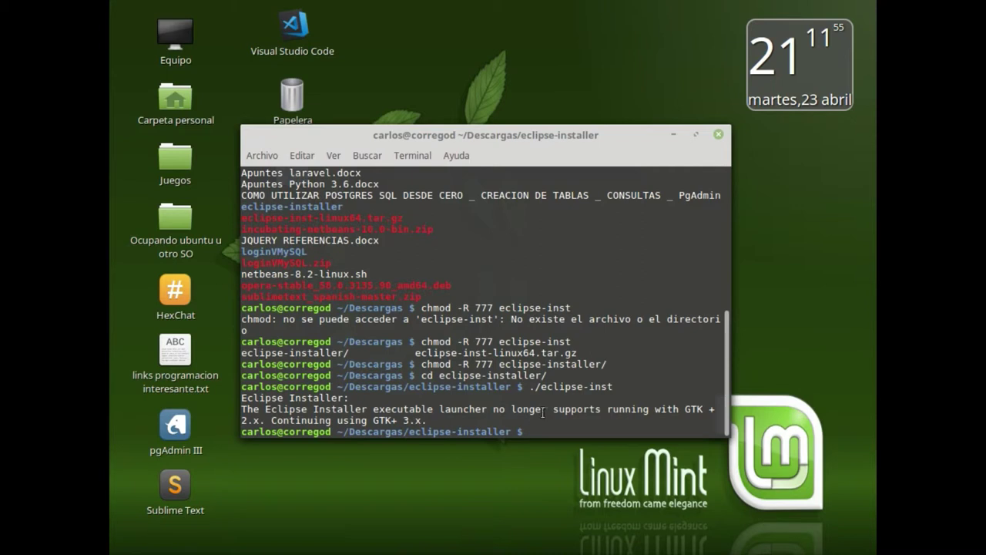
{"action": "type", "text": "eclipse"}
{"action": "key", "text": "Return"}
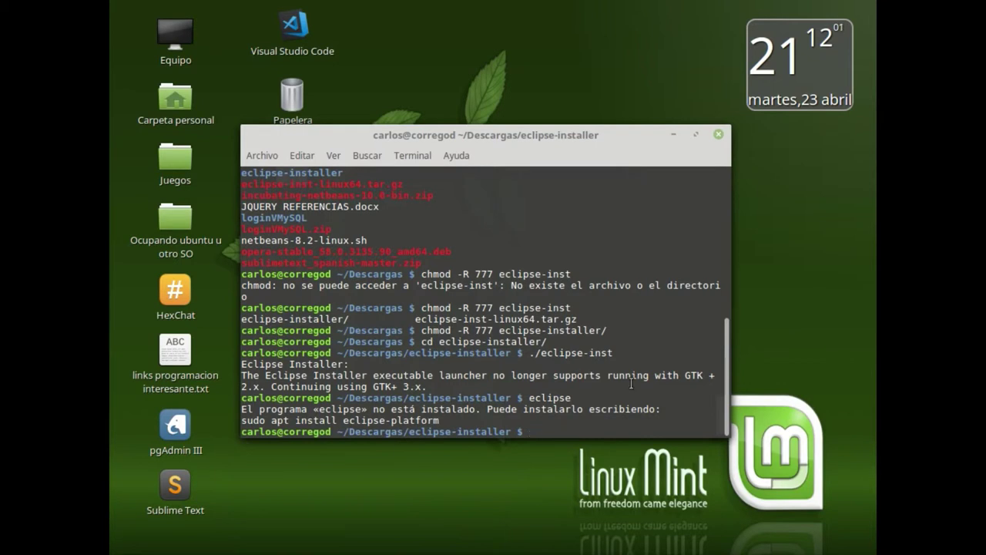
- Search the system's installed applications for "eclips", then clear the search and leave the application list
{"action": "left_click", "coordinate": [117, 548]}
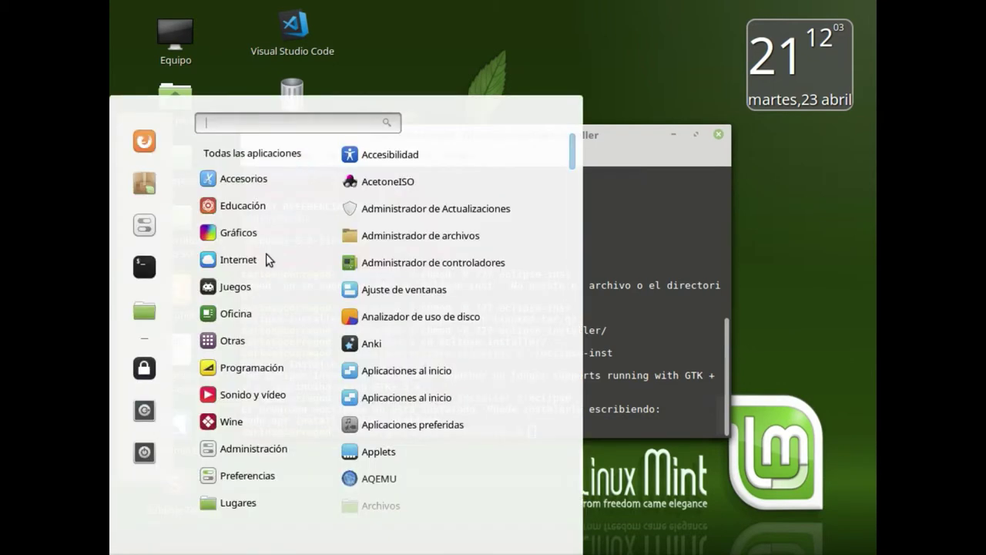
{"action": "type", "text": "eclips"}
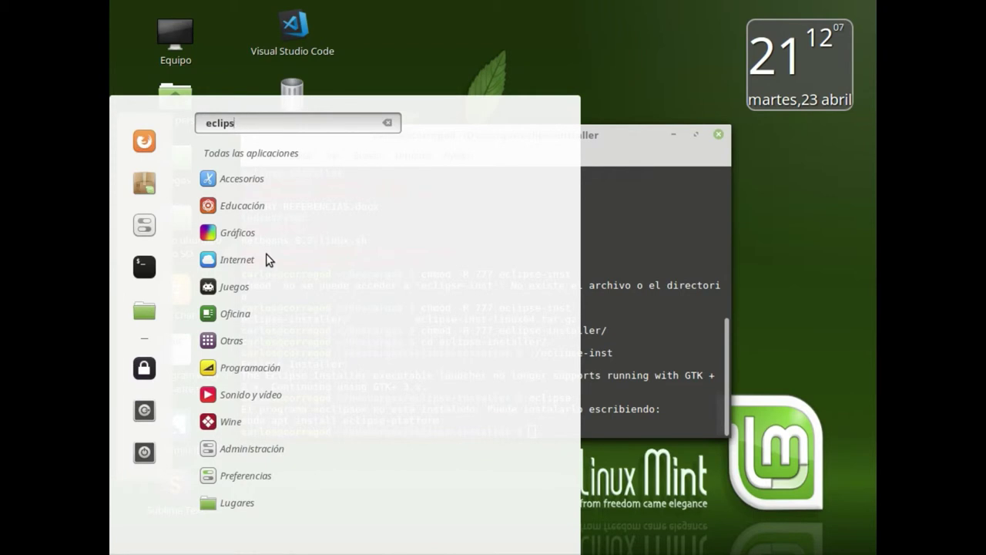
{"action": "key", "text": "BackSpace"}
{"action": "key", "text": "BackSpace"}
{"action": "key", "text": "BackSpace"}
{"action": "key", "text": "BackSpace"}
{"action": "key", "text": "BackSpace"}
{"action": "key", "text": "BackSpace"}
{"action": "left_click", "coordinate": [594, 93]}
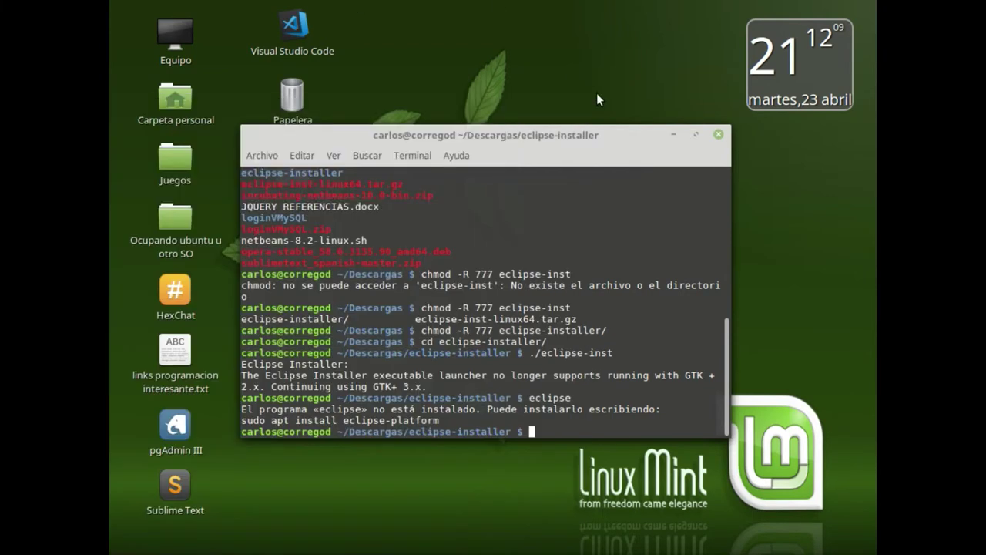
- Open the personal home folder in the file manager and enter its eclipse folder
{"action": "left_click", "coordinate": [182, 102]}
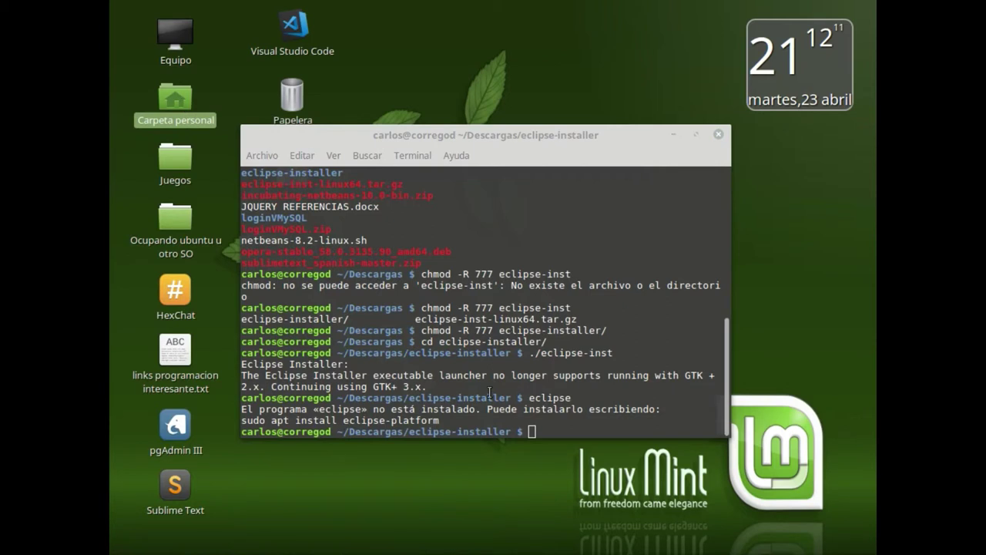
{"action": "key", "text": "Return"}
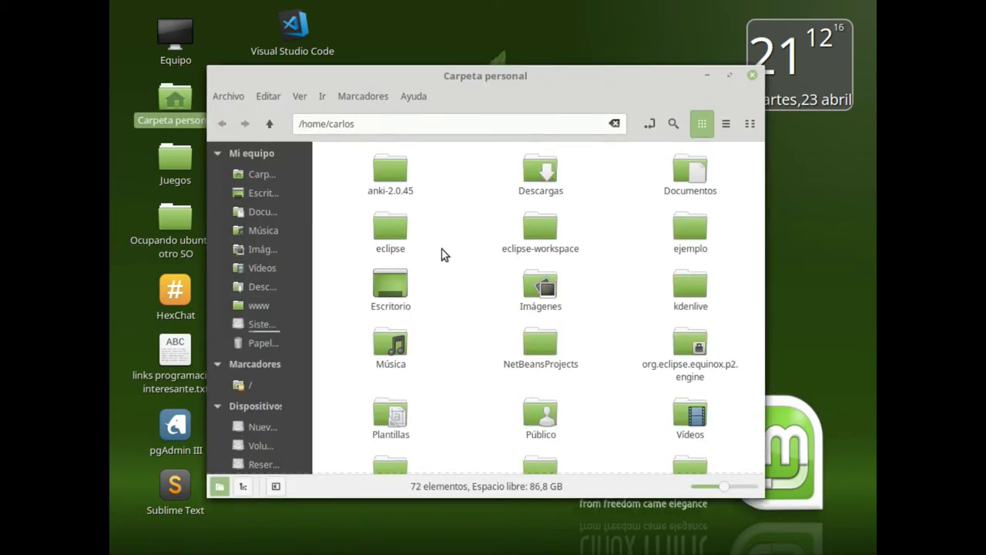
{"action": "double_click", "coordinate": [391, 229]}
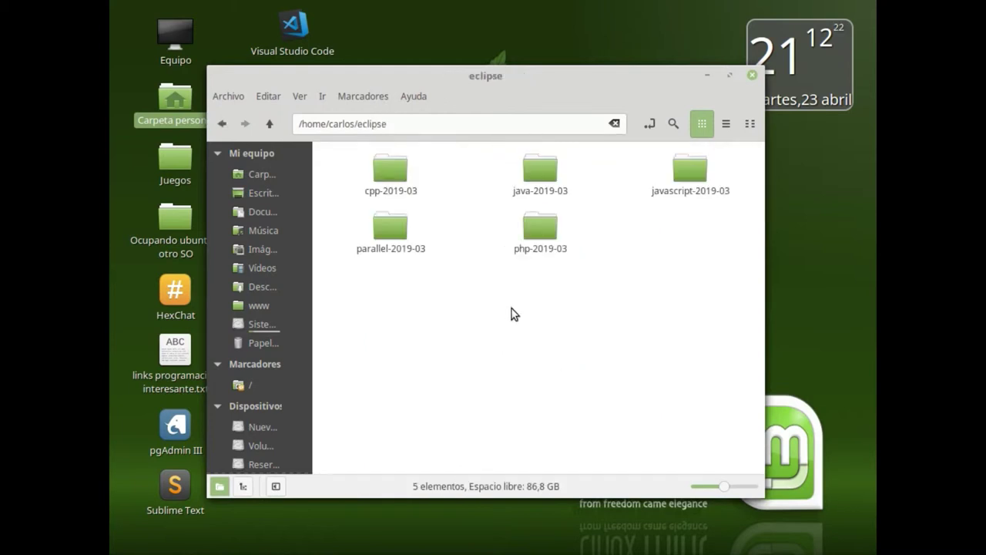
- Examine the cpp, java, javascript, parallel and php 2019-03 installation folders inside the eclipse folder
{"action": "left_click", "coordinate": [393, 162]}
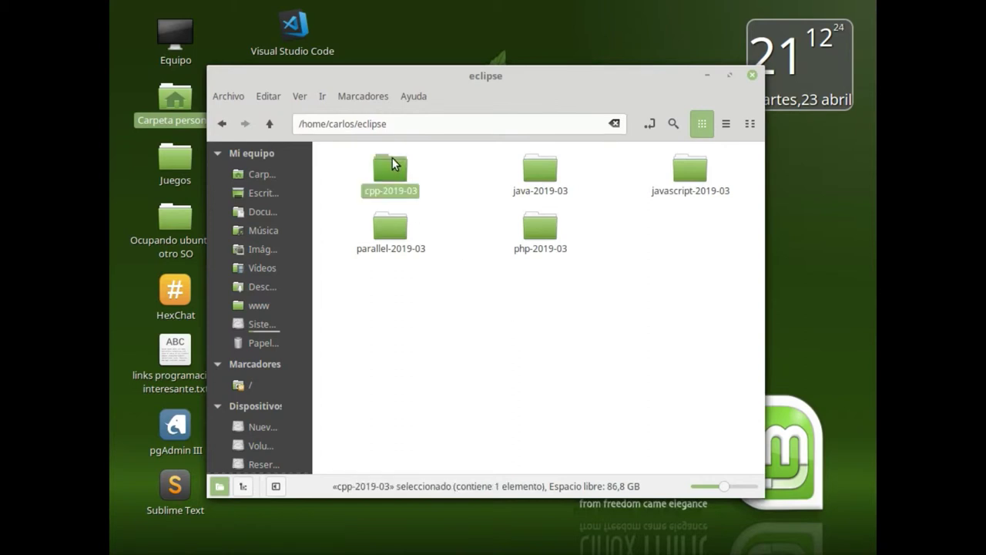
{"action": "left_click", "coordinate": [403, 238]}
{"action": "left_click", "coordinate": [549, 248]}
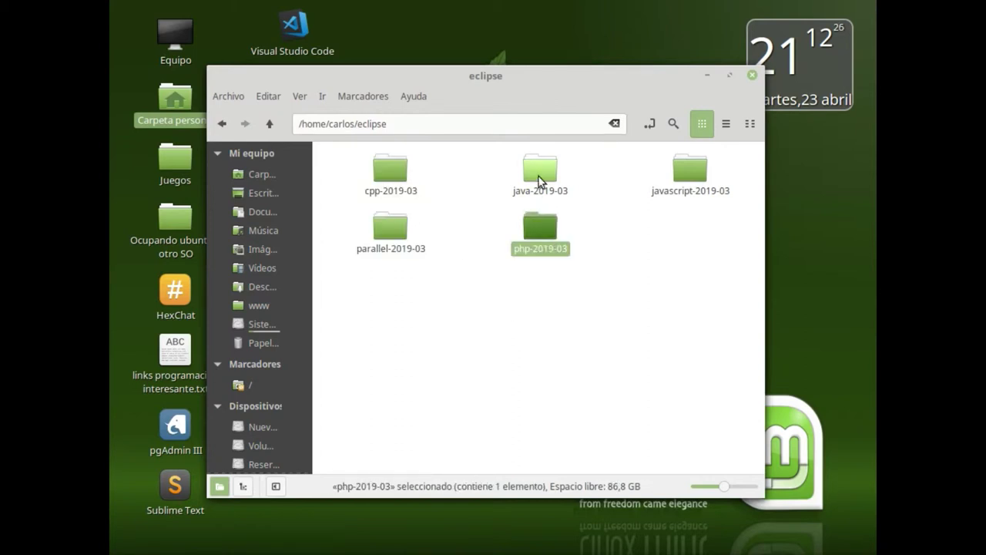
{"action": "left_click", "coordinate": [539, 176]}
{"action": "left_click", "coordinate": [688, 168]}
{"action": "left_click", "coordinate": [538, 242]}
{"action": "left_click", "coordinate": [540, 173]}
{"action": "left_click", "coordinate": [423, 180]}
{"action": "left_click", "coordinate": [399, 182]}
{"action": "left_click", "coordinate": [388, 253]}
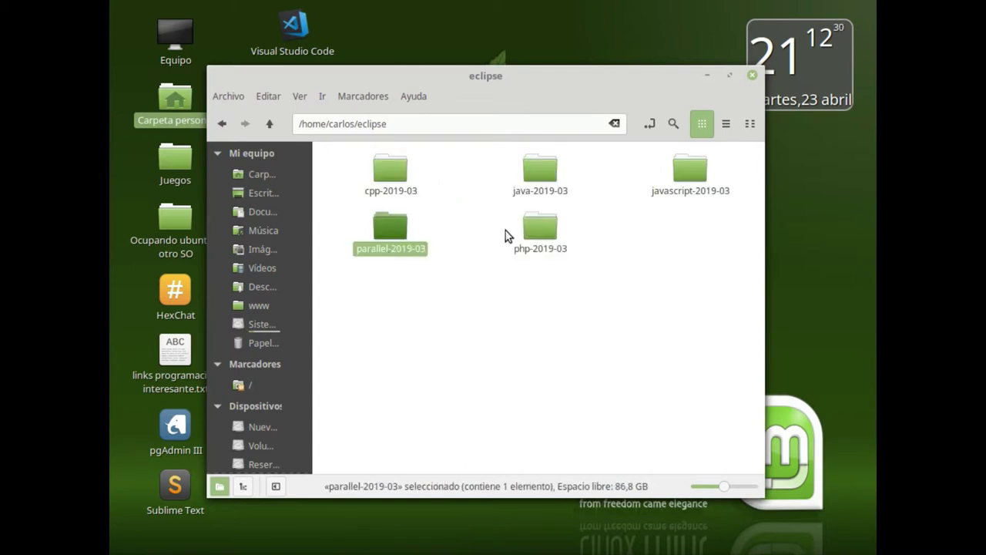
- Inspect the eclipse executable inside the php-2019-03 installation, then return to the installation folders and look over the other editions
{"action": "double_click", "coordinate": [538, 233]}
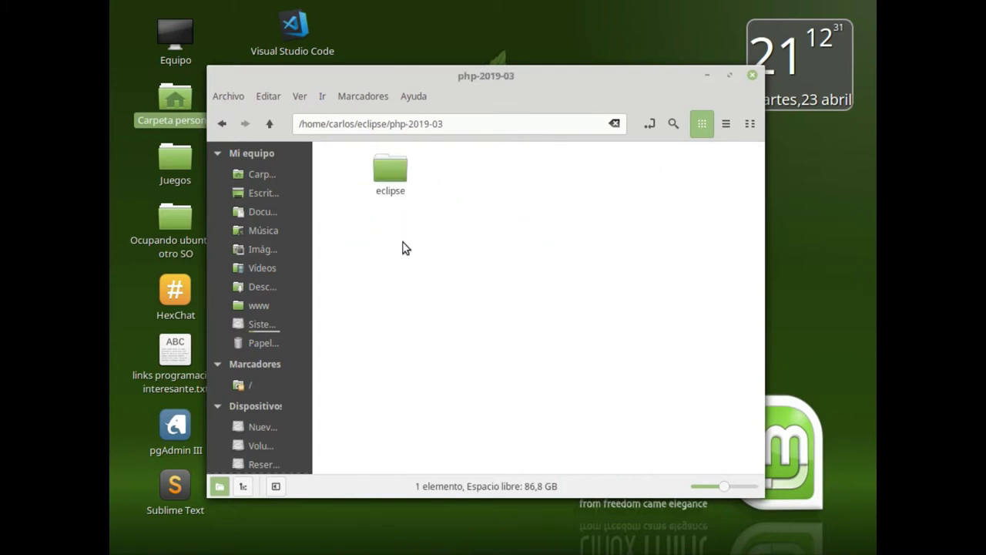
{"action": "double_click", "coordinate": [399, 180]}
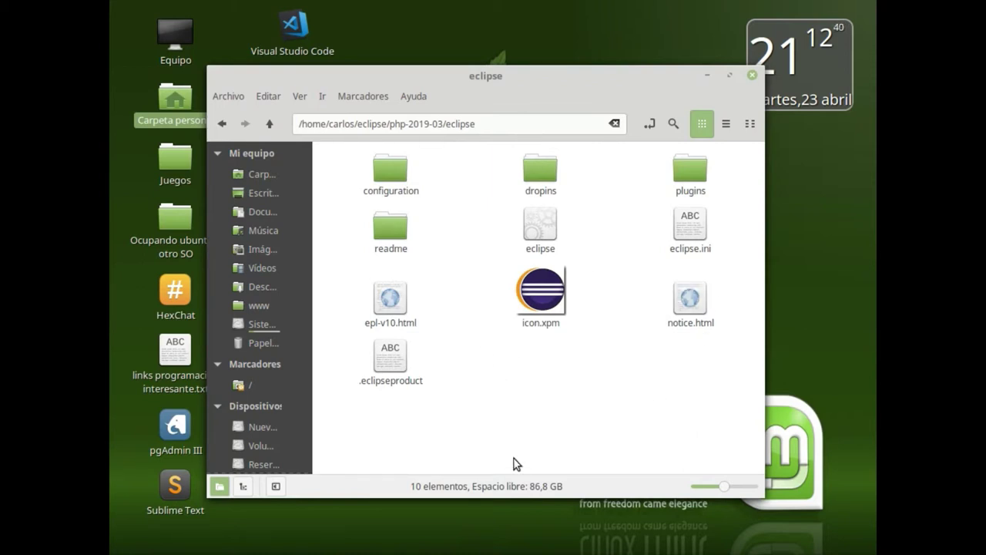
{"action": "left_click", "coordinate": [535, 222]}
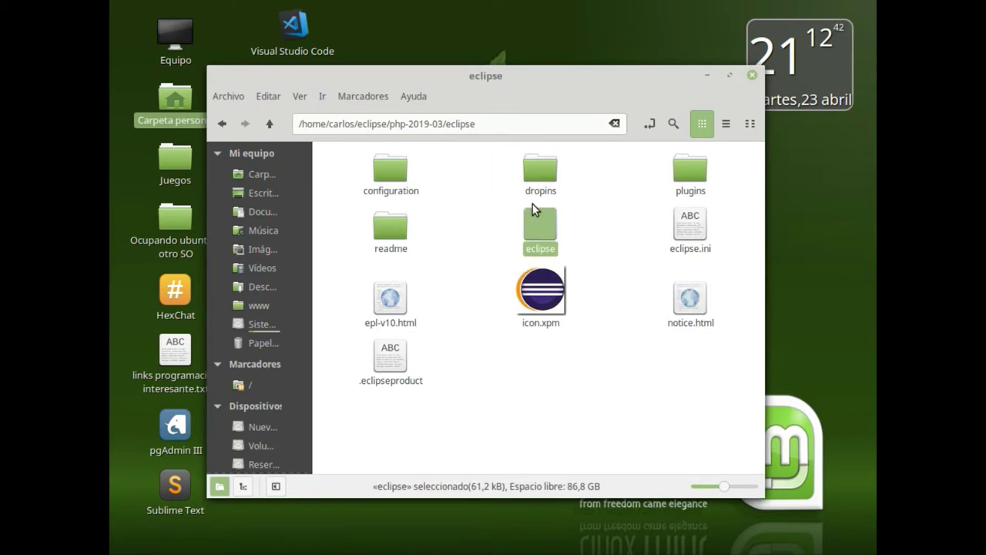
{"action": "double_click", "coordinate": [533, 203]}
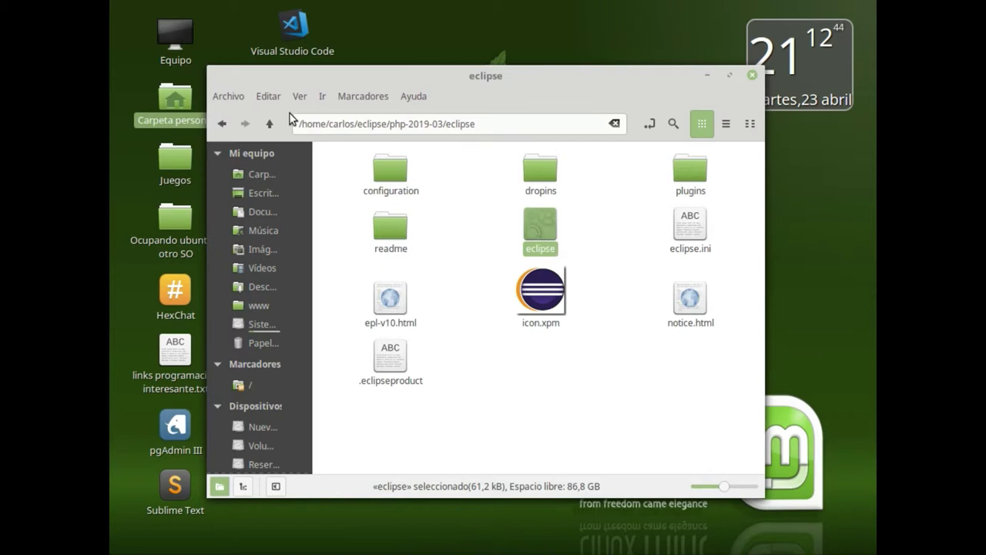
{"action": "left_click", "coordinate": [222, 123]}
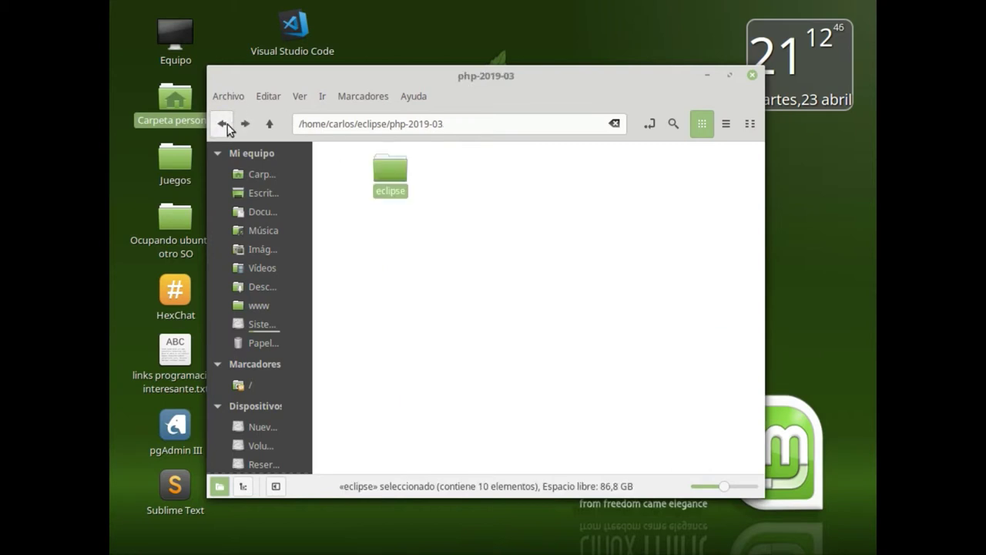
{"action": "left_click", "coordinate": [224, 124]}
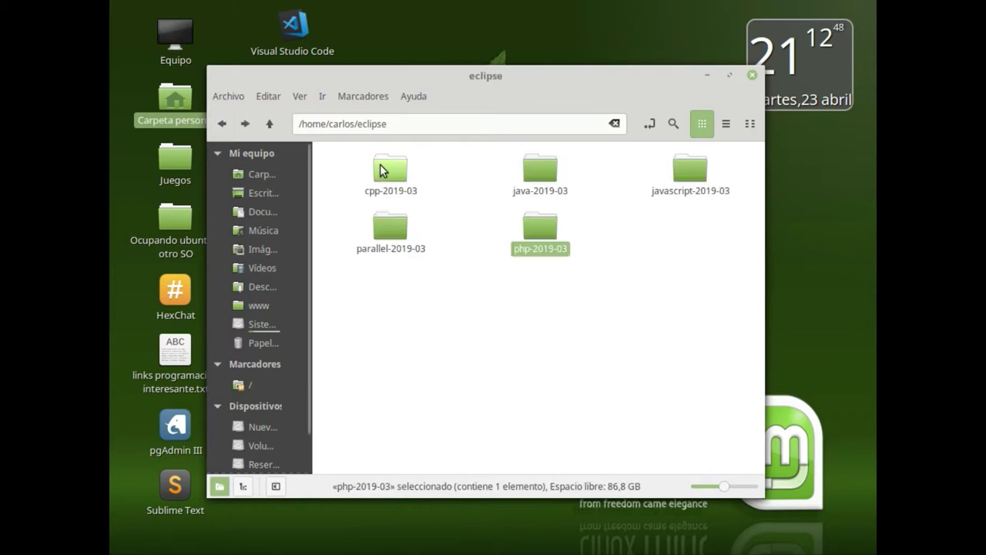
{"action": "left_click", "coordinate": [389, 175]}
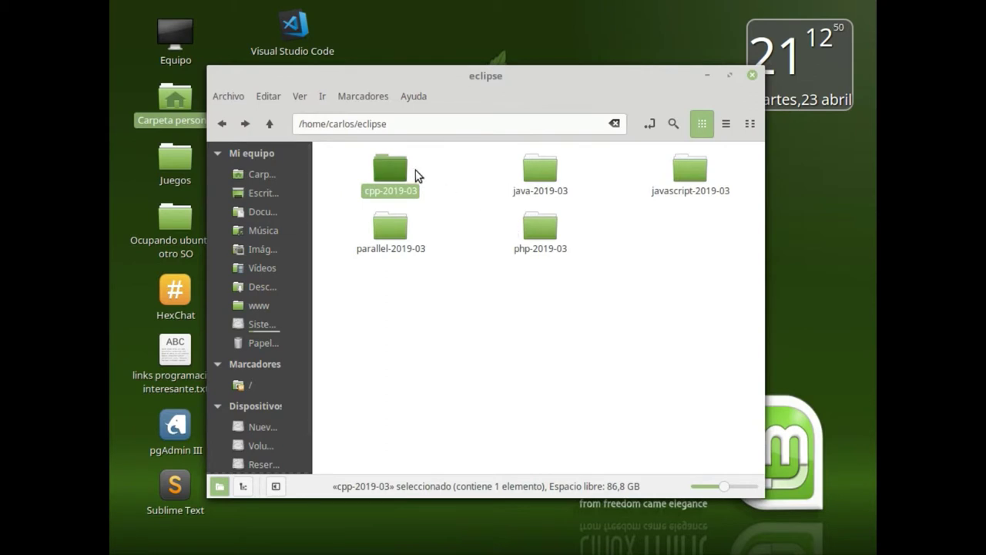
{"action": "left_click", "coordinate": [529, 192]}
{"action": "left_click", "coordinate": [684, 187]}
{"action": "left_click", "coordinate": [393, 235]}
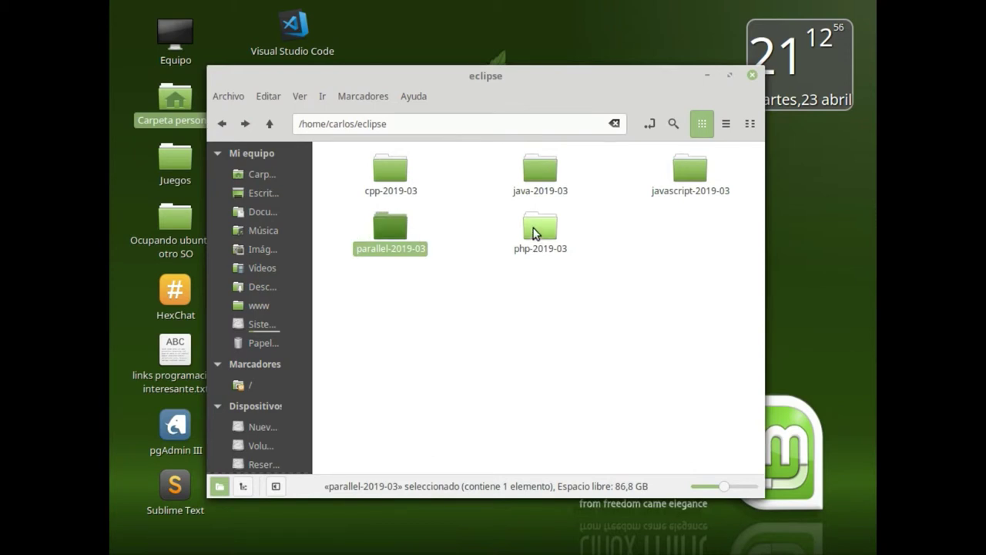
- Launch the eclipse executable from the php-2019-03 installation with the suggested eclipse-workspace directory
{"action": "double_click", "coordinate": [535, 233]}
{"action": "double_click", "coordinate": [392, 162]}
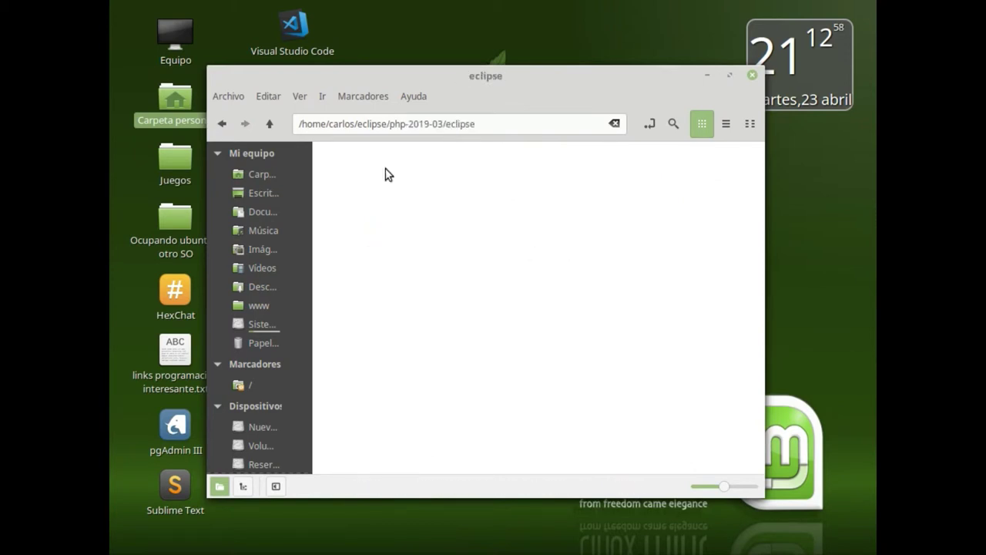
{"action": "double_click", "coordinate": [539, 228]}
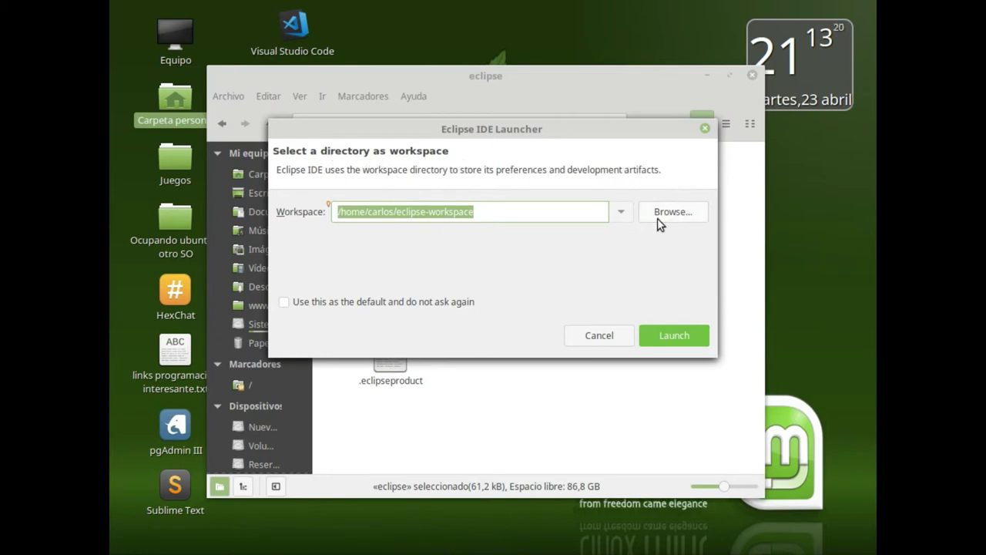
{"action": "left_click", "coordinate": [664, 342]}
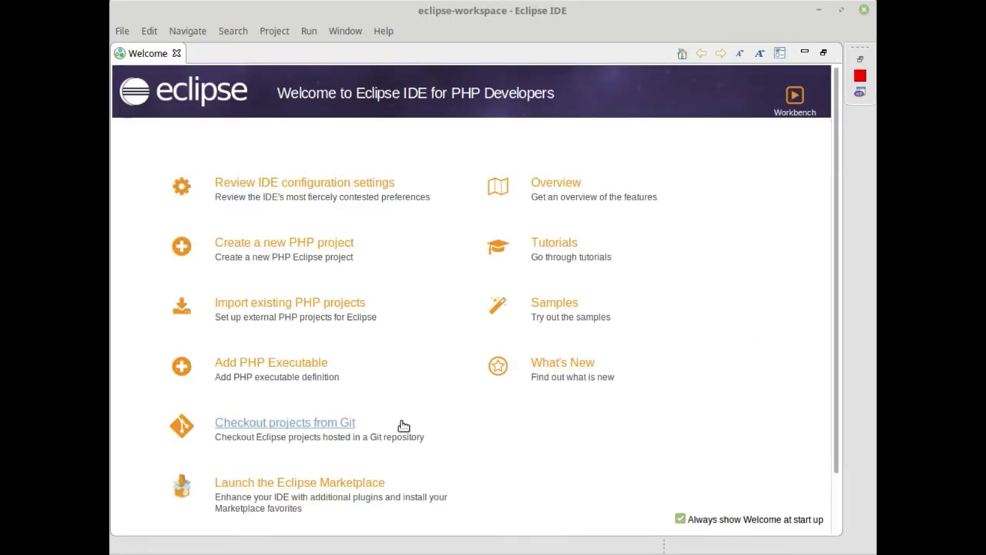
- Look over the Welcome page and the PHP category in the preferences, then leave the preferences without changes
{"action": "scroll", "coordinate": [246, 377], "scroll_direction": "down", "scroll_amount": 2}
{"action": "scroll", "coordinate": [282, 359], "scroll_direction": "down", "scroll_amount": 1}
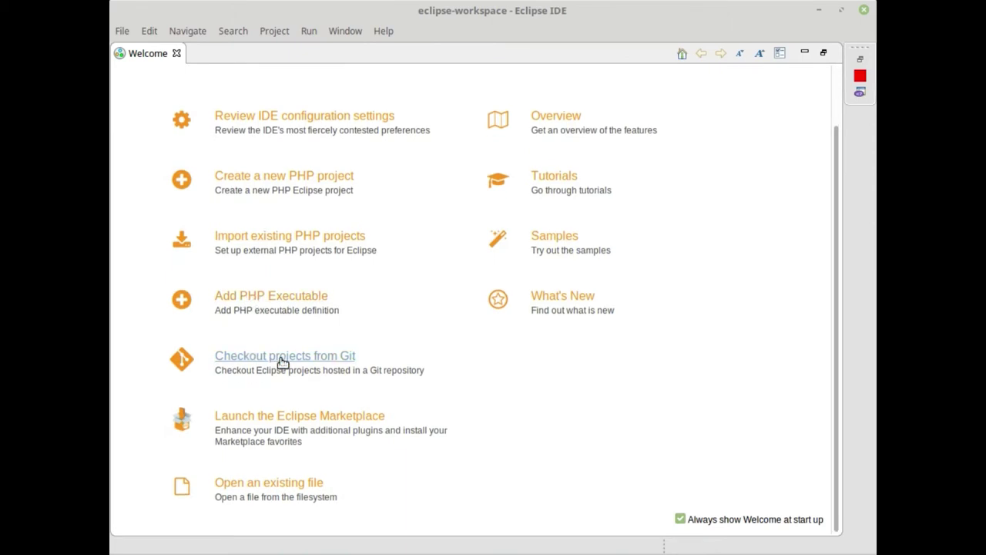
{"action": "scroll", "coordinate": [298, 385], "scroll_direction": "up", "scroll_amount": 2}
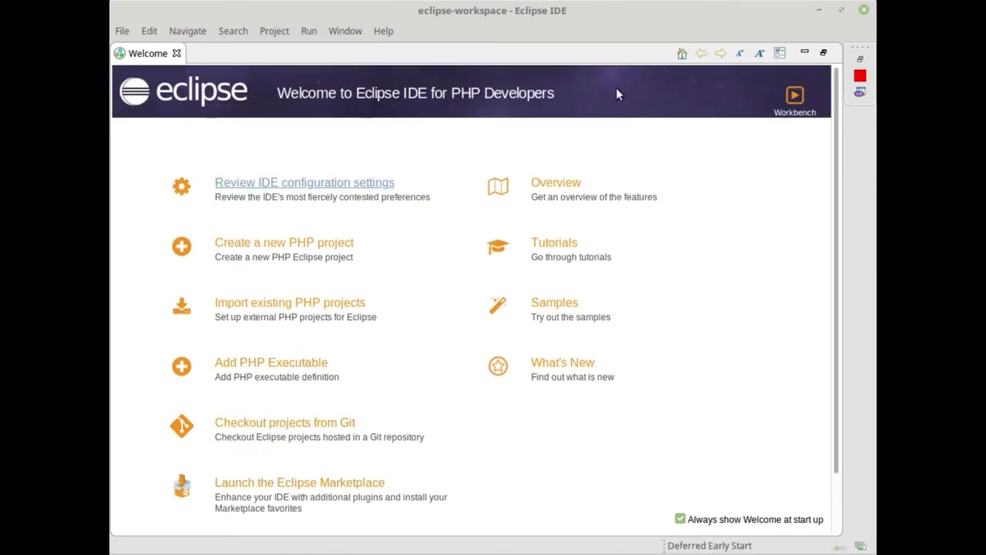
{"action": "left_click", "coordinate": [308, 31]}
{"action": "left_click", "coordinate": [339, 30]}
{"action": "left_click", "coordinate": [340, 31]}
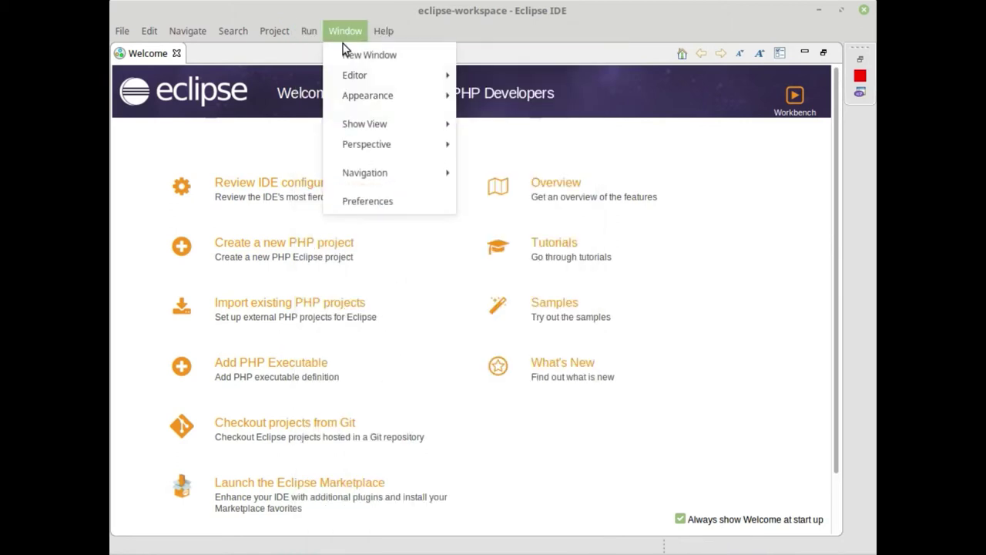
{"action": "left_click", "coordinate": [416, 199]}
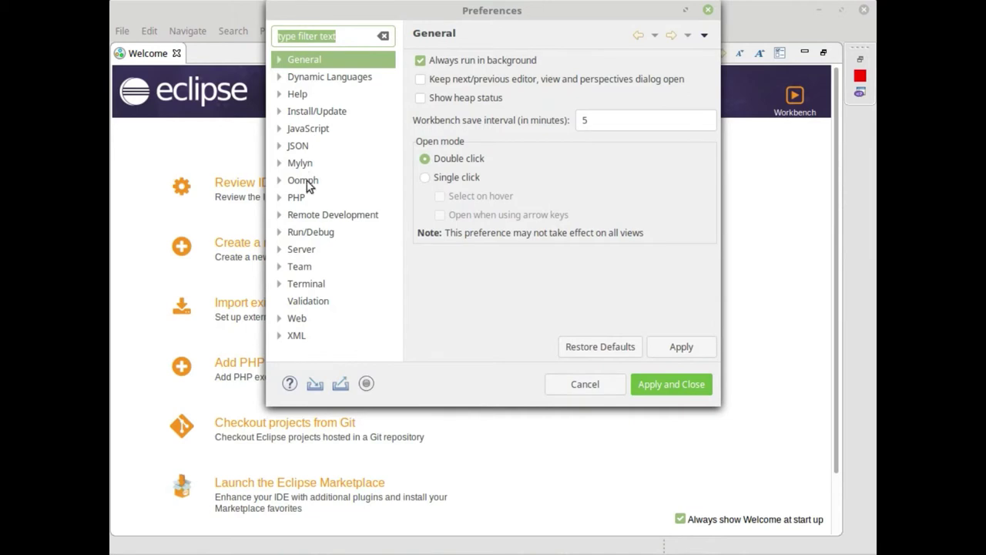
{"action": "left_click", "coordinate": [279, 198]}
{"action": "left_click", "coordinate": [279, 198]}
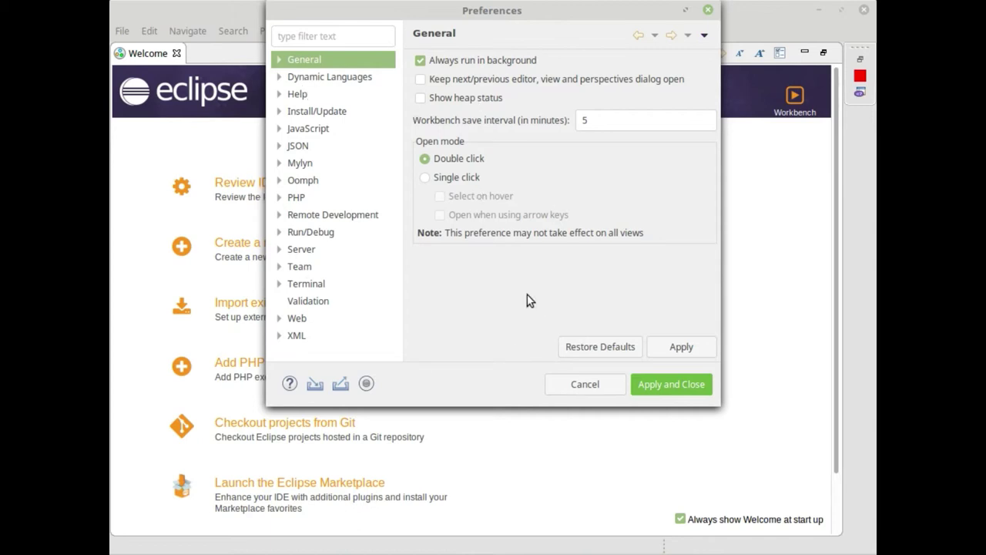
{"action": "left_click", "coordinate": [590, 388]}
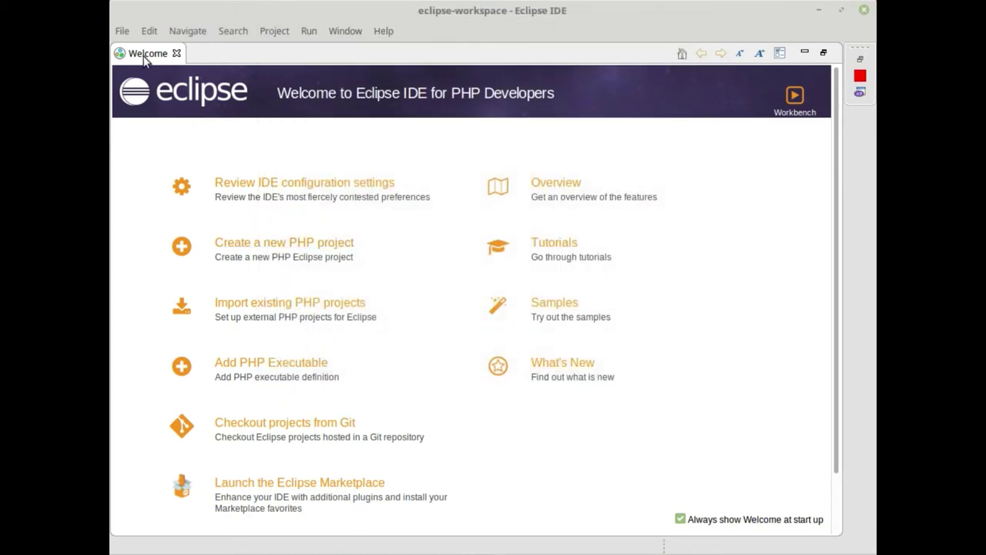
- Start a new PHP project and name it holamundo
{"action": "left_click", "coordinate": [121, 35]}
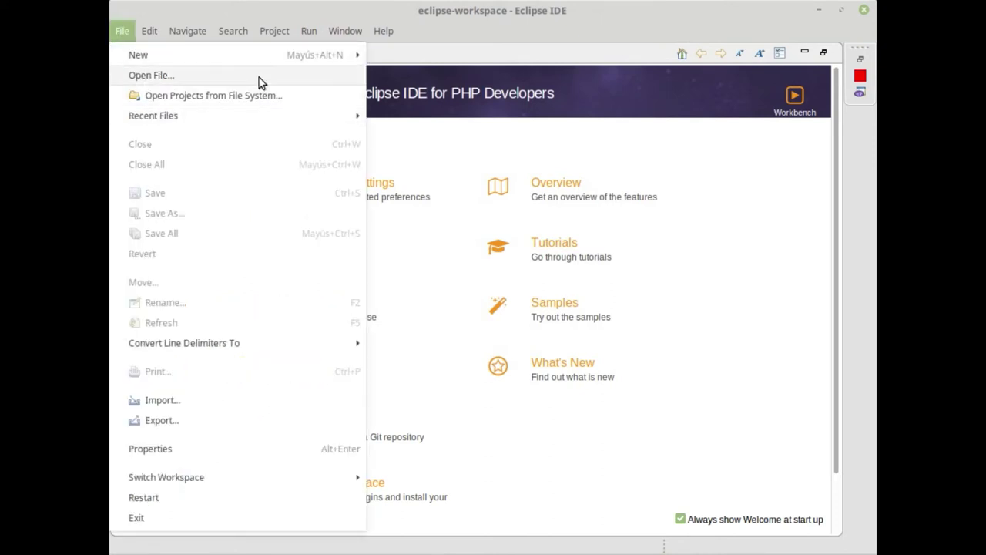
{"action": "mouse_move", "coordinate": [270, 66]}
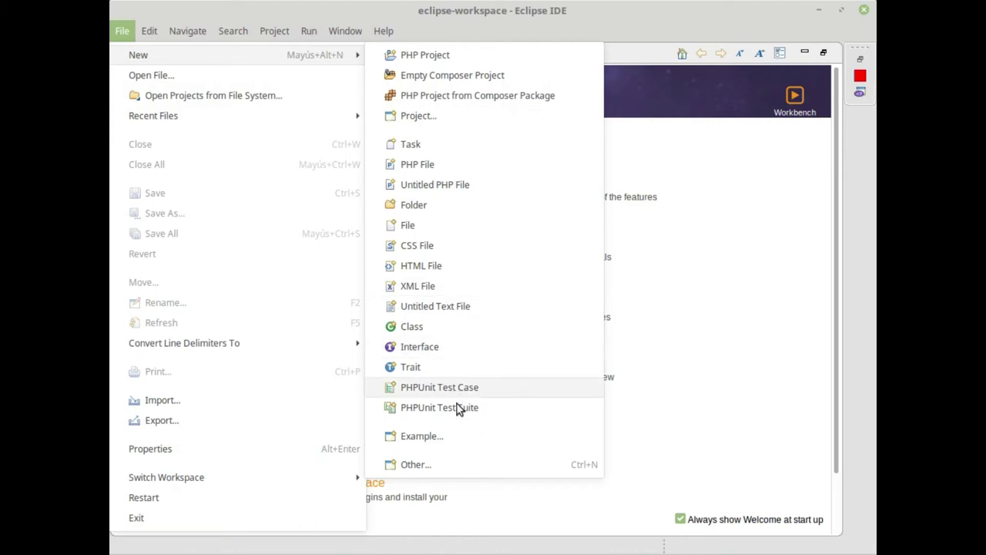
{"action": "left_click", "coordinate": [453, 55]}
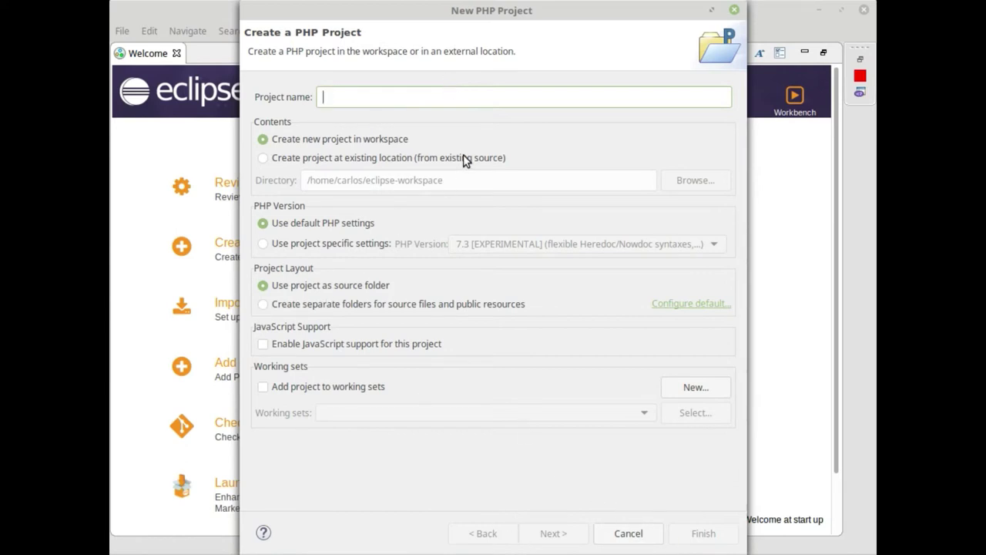
{"action": "type", "text": "holam"}
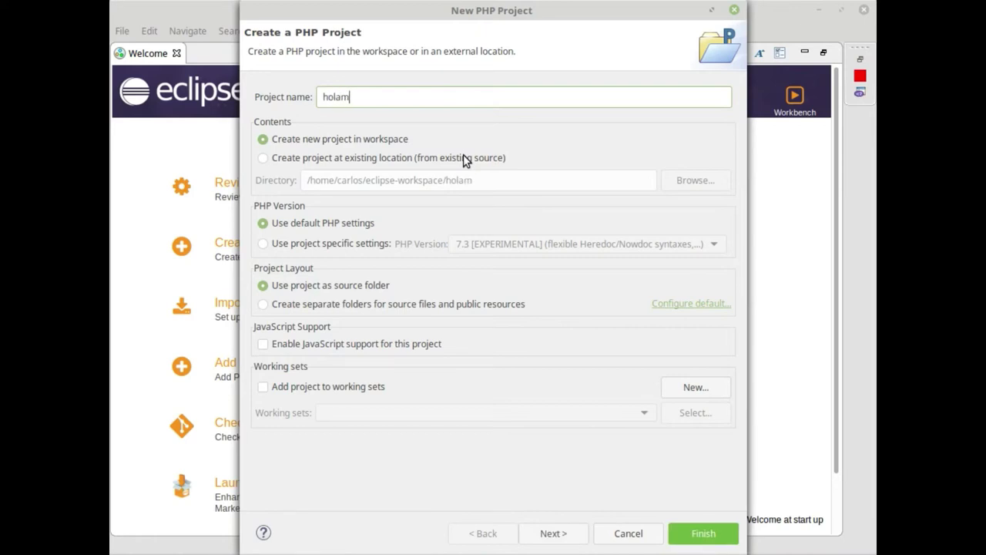
{"action": "type", "text": "undo"}
- Choose separate folders for source files and public resources, and set the project to be created at an existing location
{"action": "left_click", "coordinate": [292, 390]}
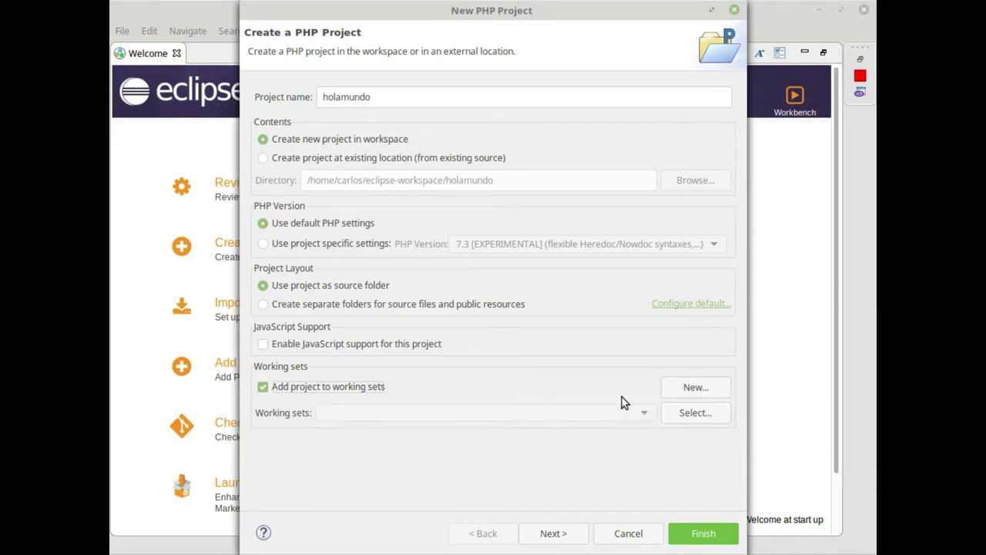
{"action": "left_click", "coordinate": [263, 386]}
{"action": "left_click", "coordinate": [263, 303]}
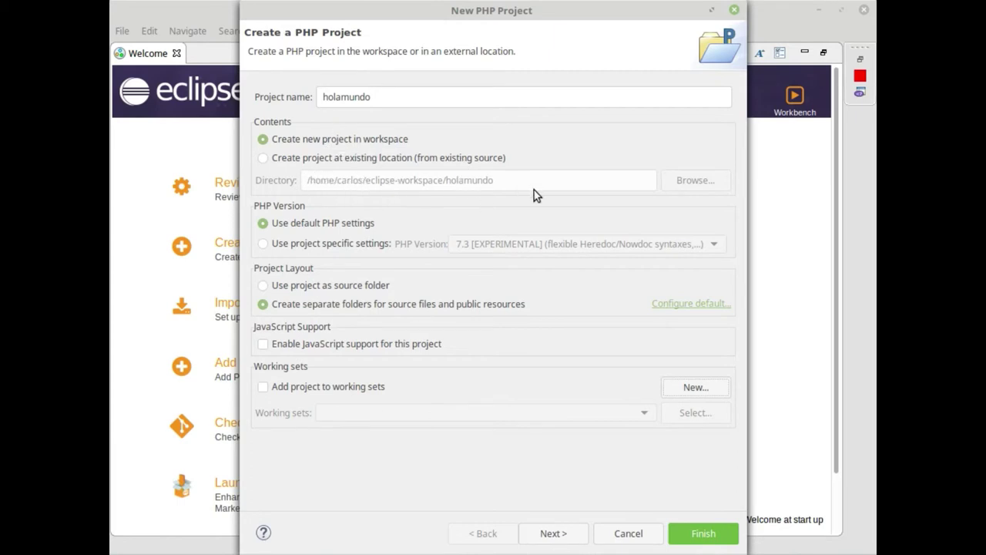
{"action": "left_click", "coordinate": [263, 159]}
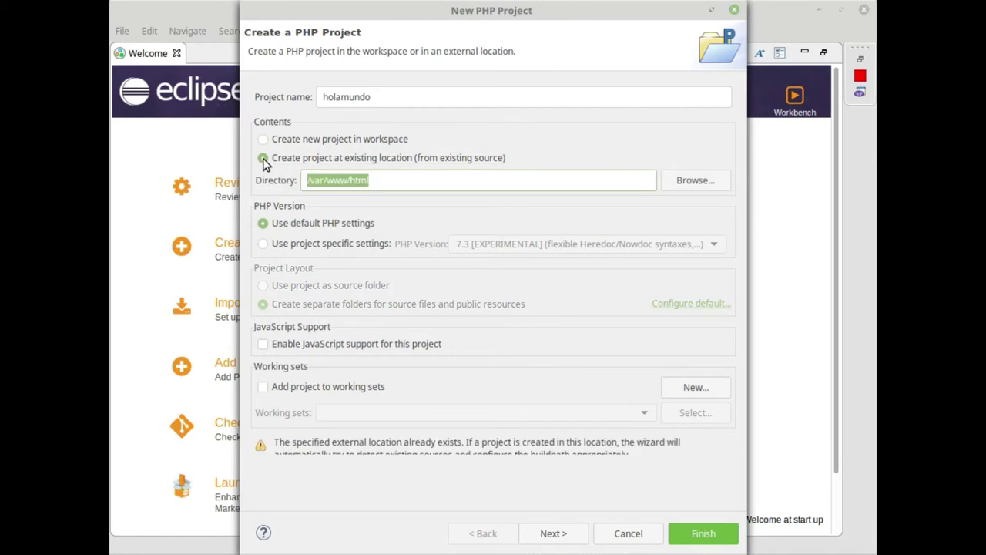
{"action": "left_click", "coordinate": [388, 181]}
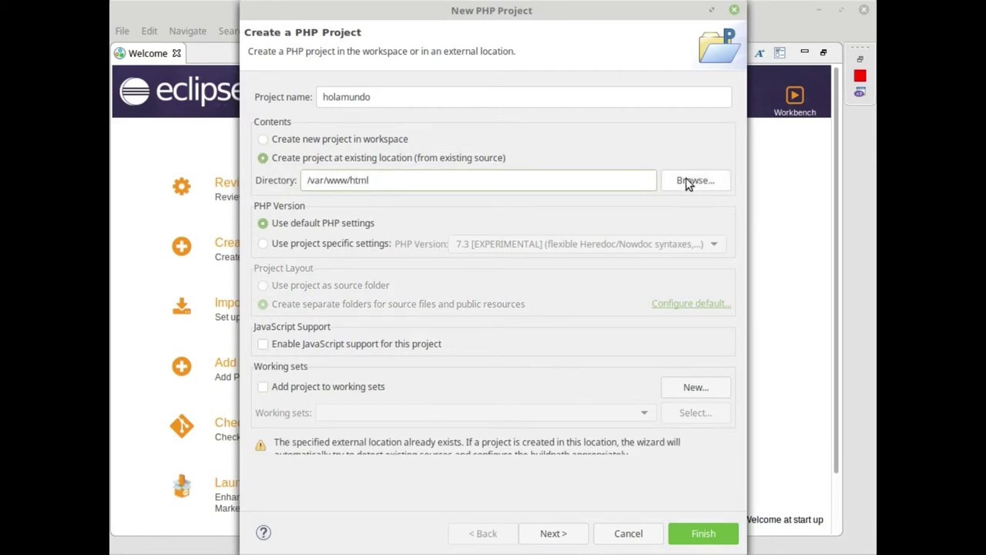
- Try to create a holamundo folder inside /var/www/html and use it as the project directory
{"action": "left_click", "coordinate": [687, 182]}
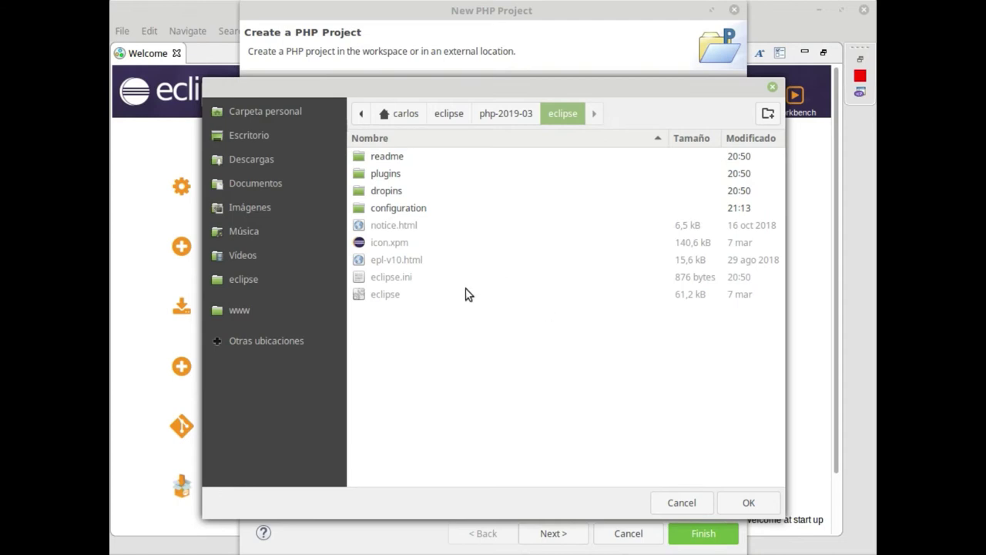
{"action": "left_click", "coordinate": [235, 311]}
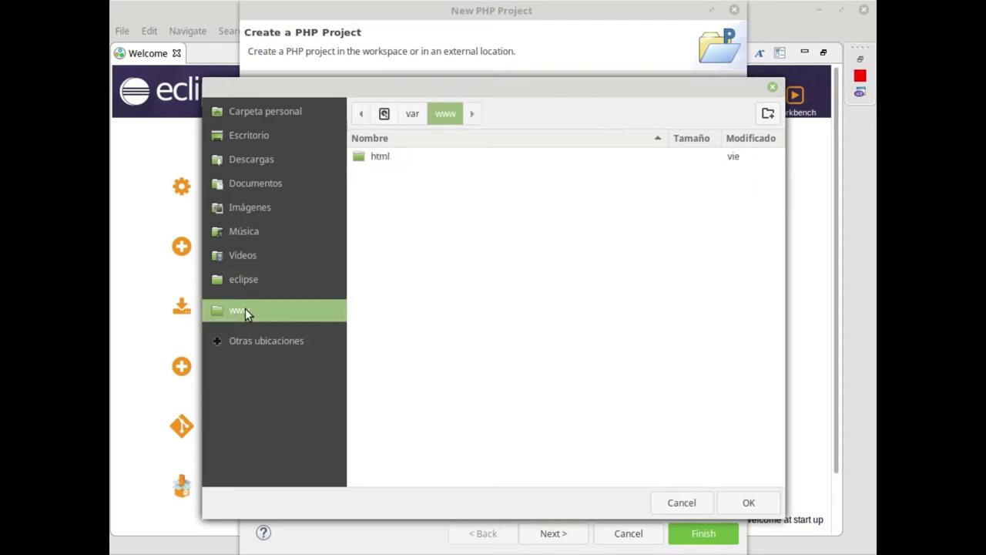
{"action": "left_click", "coordinate": [378, 158]}
{"action": "double_click", "coordinate": [378, 157]}
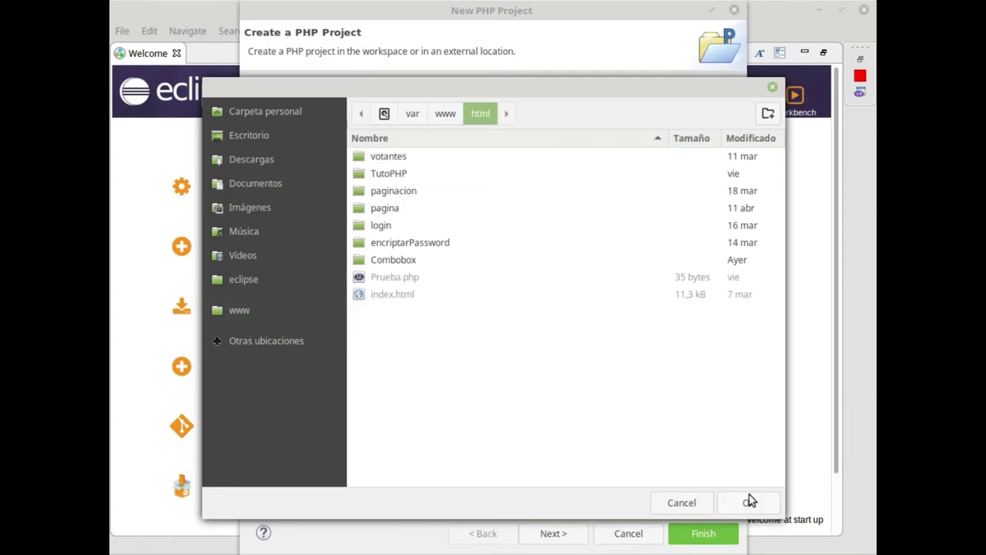
{"action": "left_click", "coordinate": [768, 114]}
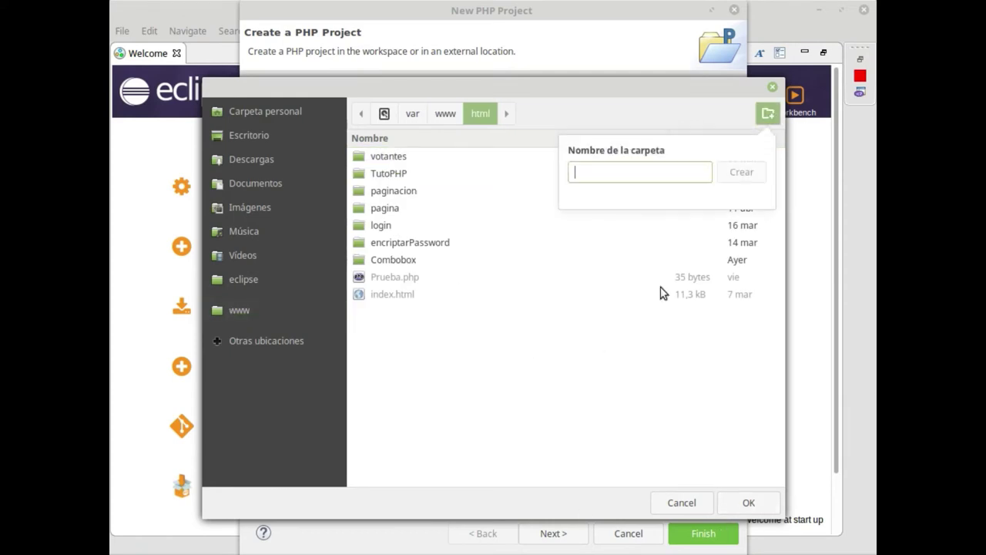
{"action": "type", "text": "holamundo"}
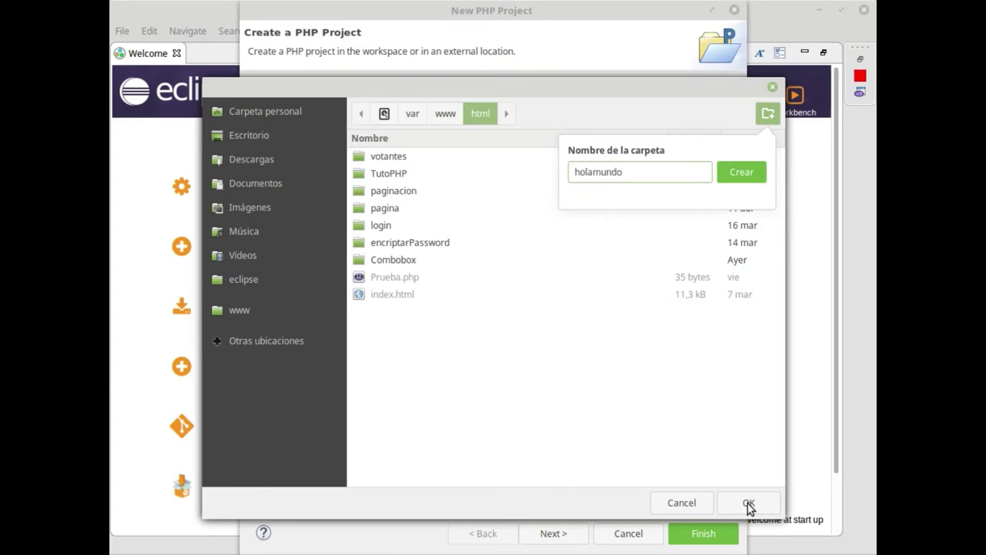
{"action": "left_click", "coordinate": [748, 504]}
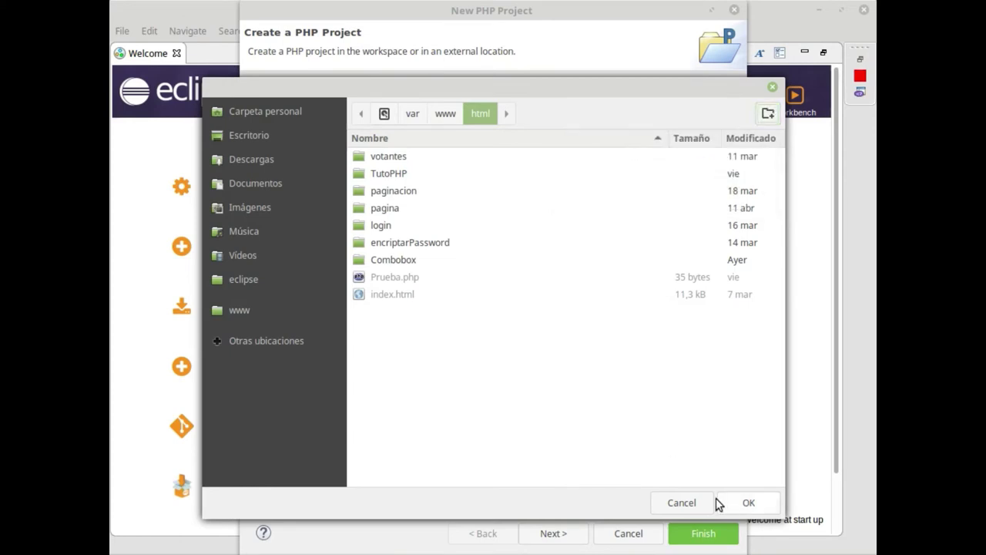
{"action": "left_click", "coordinate": [758, 503]}
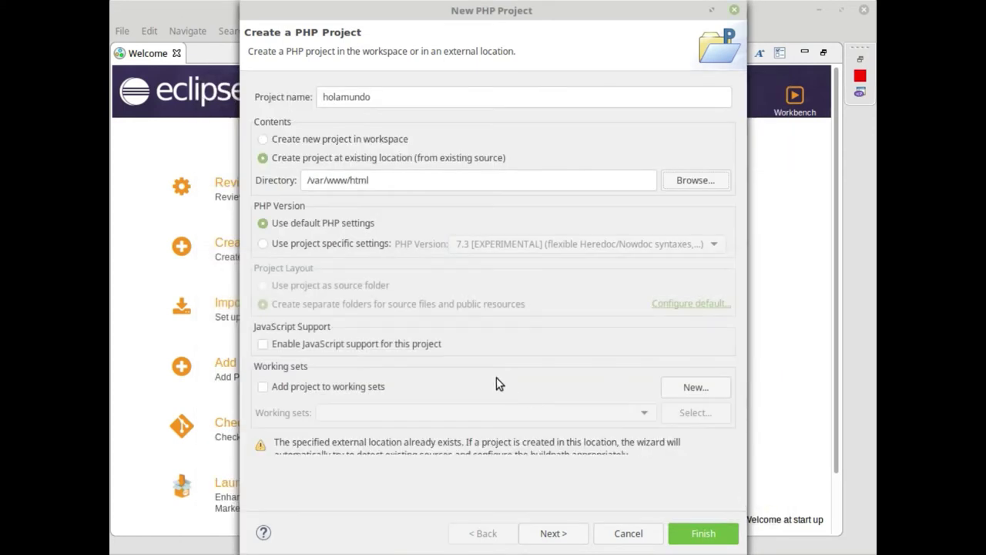
- Create a holamundo folder inside /var/www/html and use it as the project directory
{"action": "left_click", "coordinate": [684, 180]}
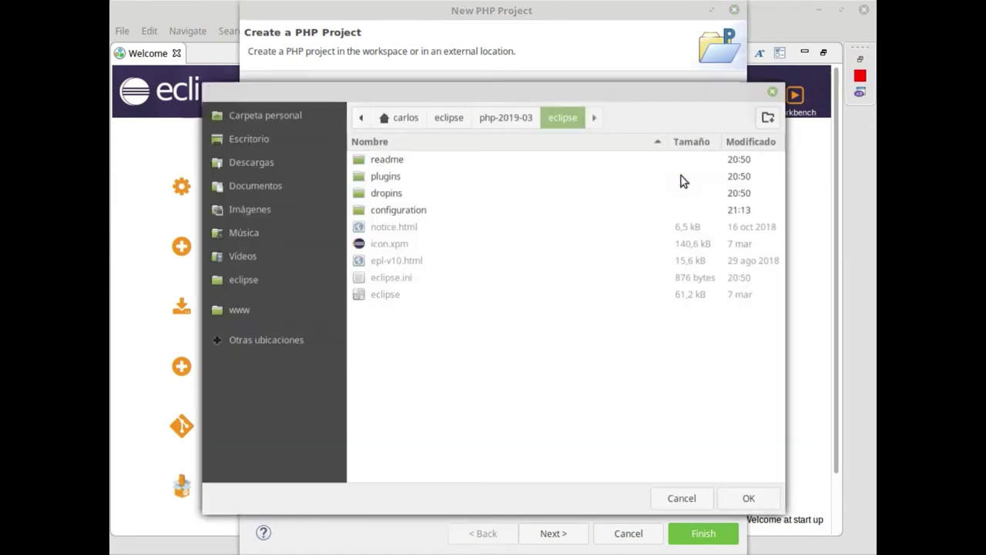
{"action": "left_click", "coordinate": [235, 312]}
{"action": "double_click", "coordinate": [391, 162]}
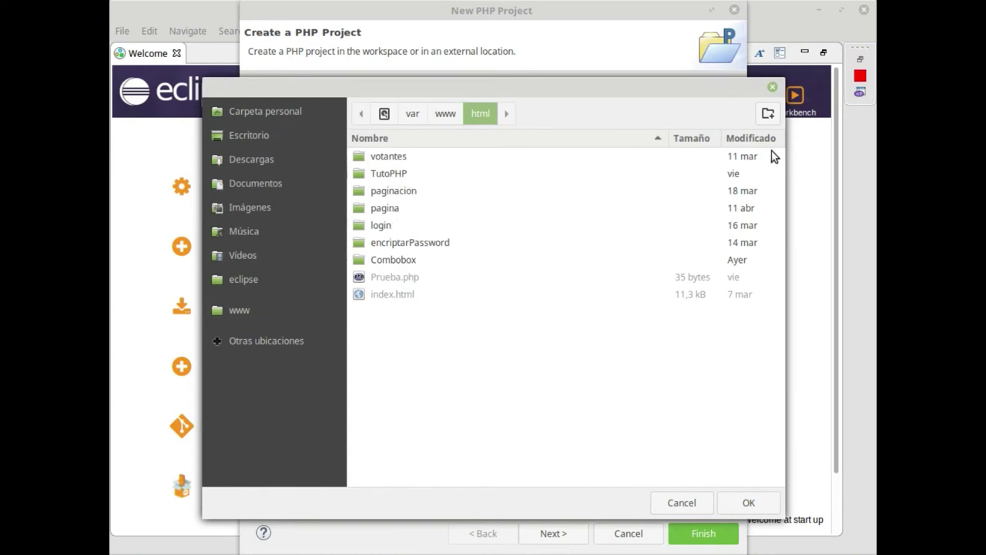
{"action": "left_click", "coordinate": [768, 114]}
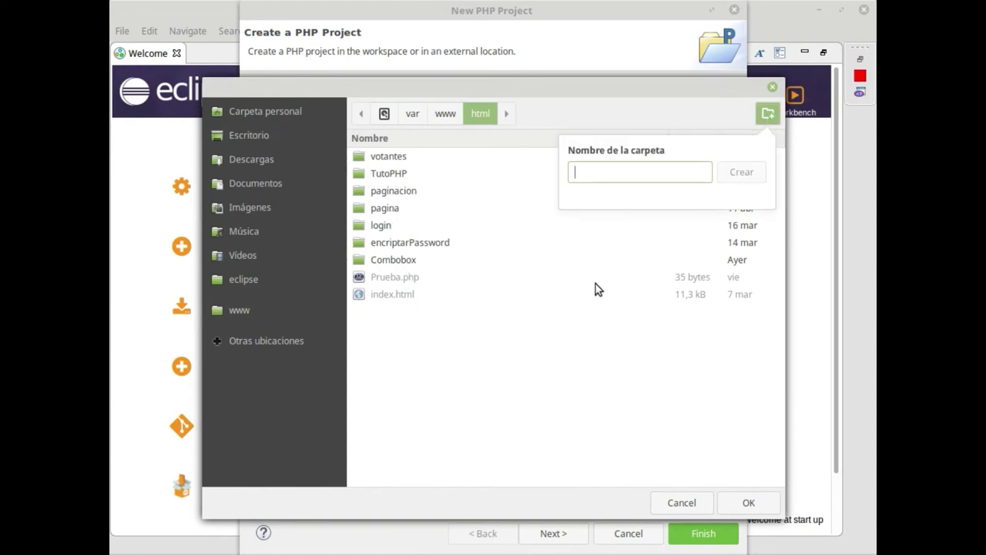
{"action": "type", "text": "holamundo"}
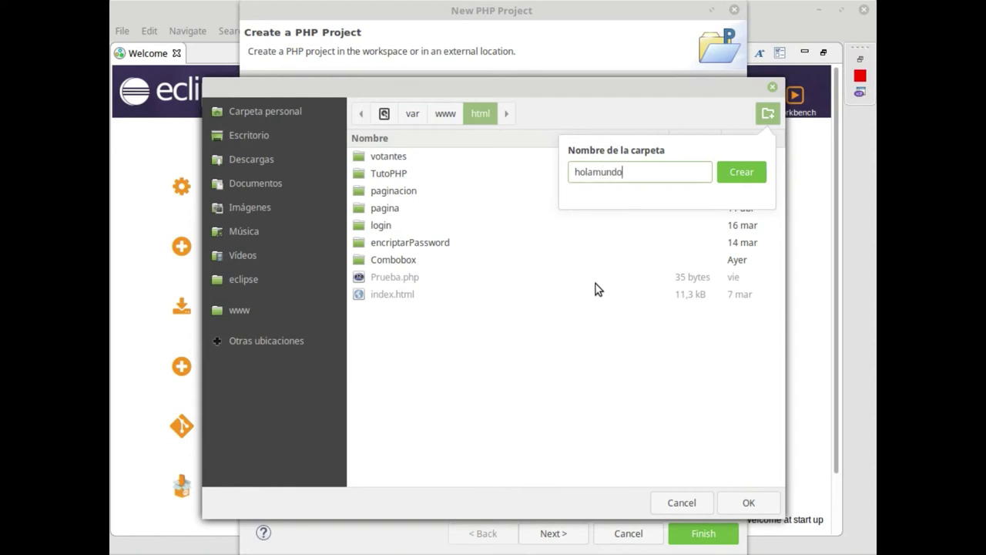
{"action": "left_click", "coordinate": [741, 172]}
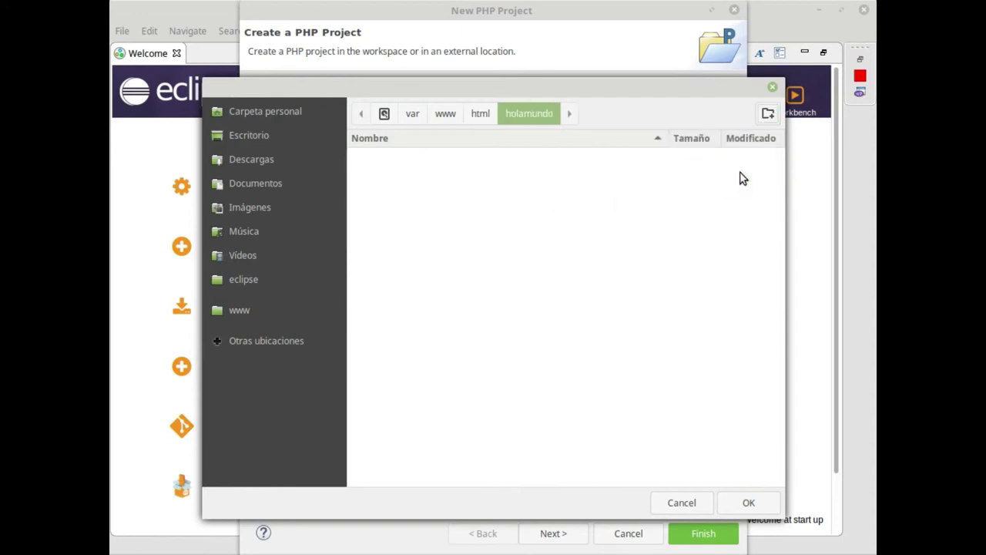
{"action": "left_click", "coordinate": [748, 502]}
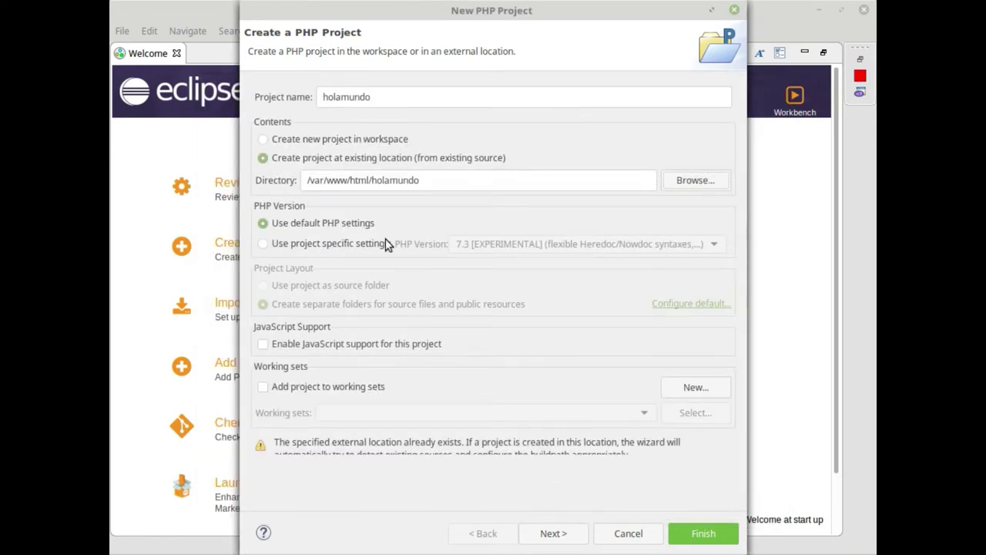
- Keep holamundo as the source folder on the include path, finish creating the project, and go to the workbench
{"action": "left_click", "coordinate": [563, 533]}
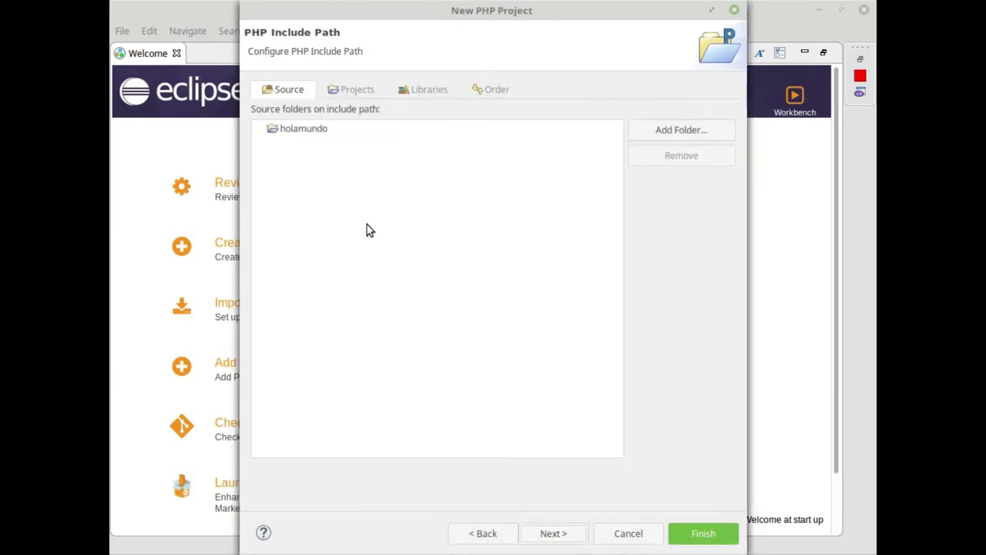
{"action": "left_click", "coordinate": [318, 131]}
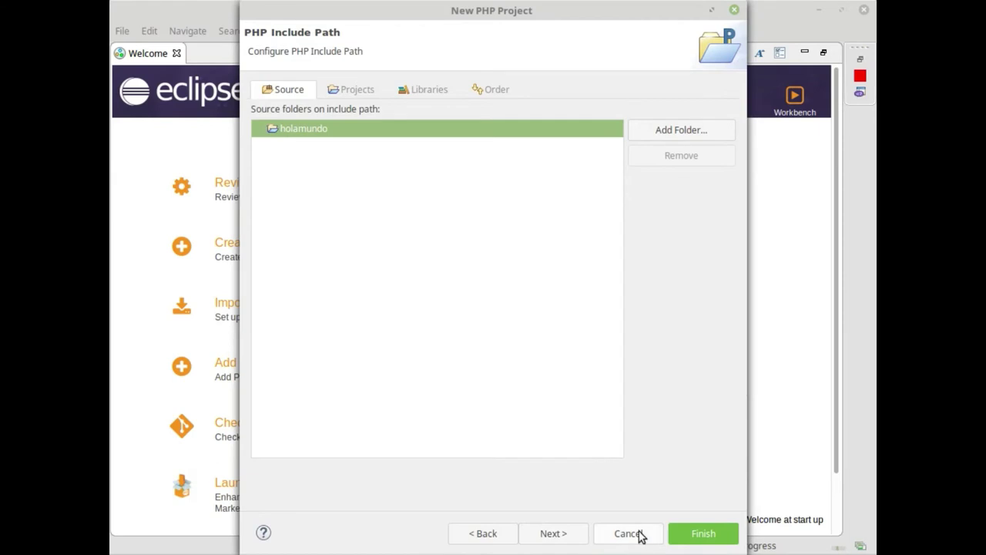
{"action": "left_click", "coordinate": [719, 533]}
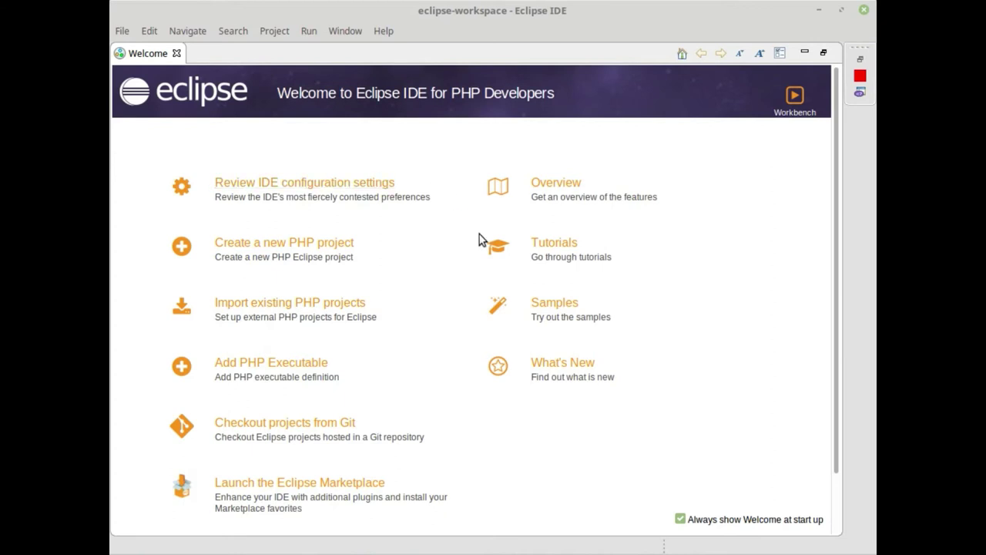
{"action": "left_click", "coordinate": [794, 99]}
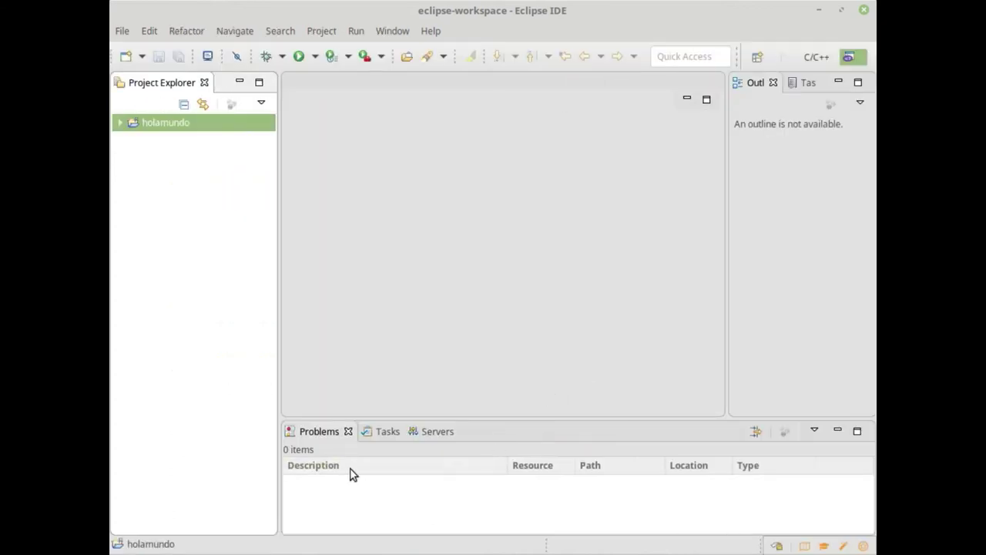
- Create a new file named index.php in the holamundo project
{"action": "left_click", "coordinate": [119, 122]}
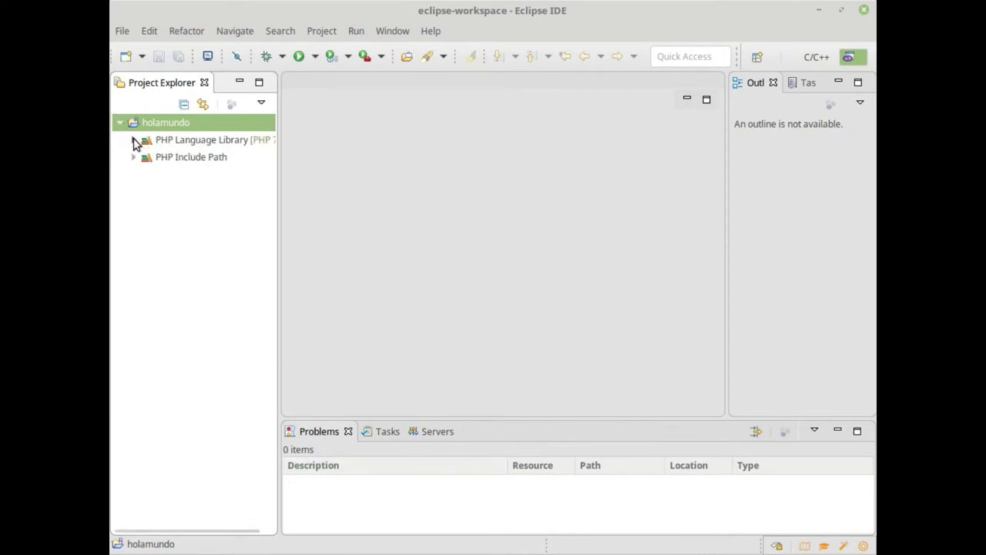
{"action": "right_click", "coordinate": [182, 123]}
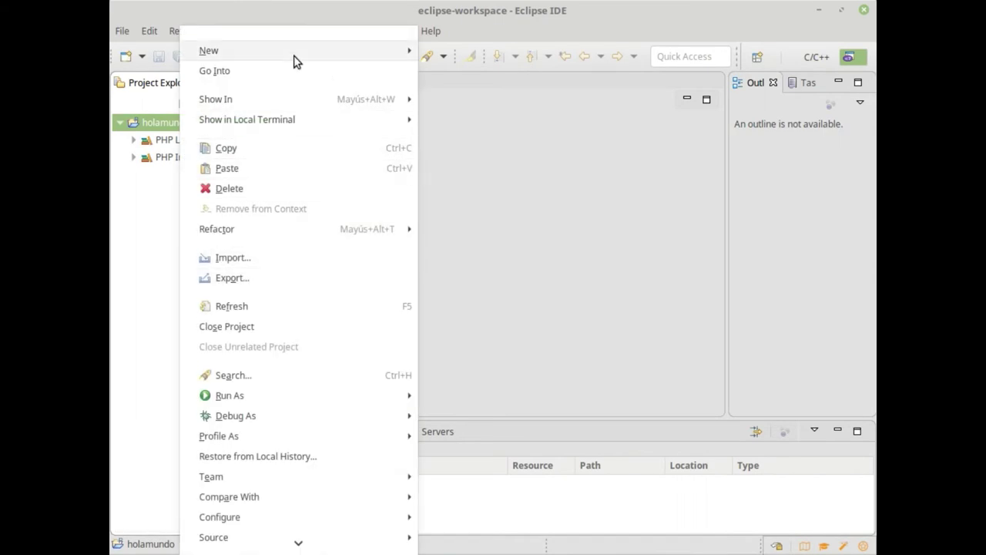
{"action": "mouse_move", "coordinate": [297, 60]}
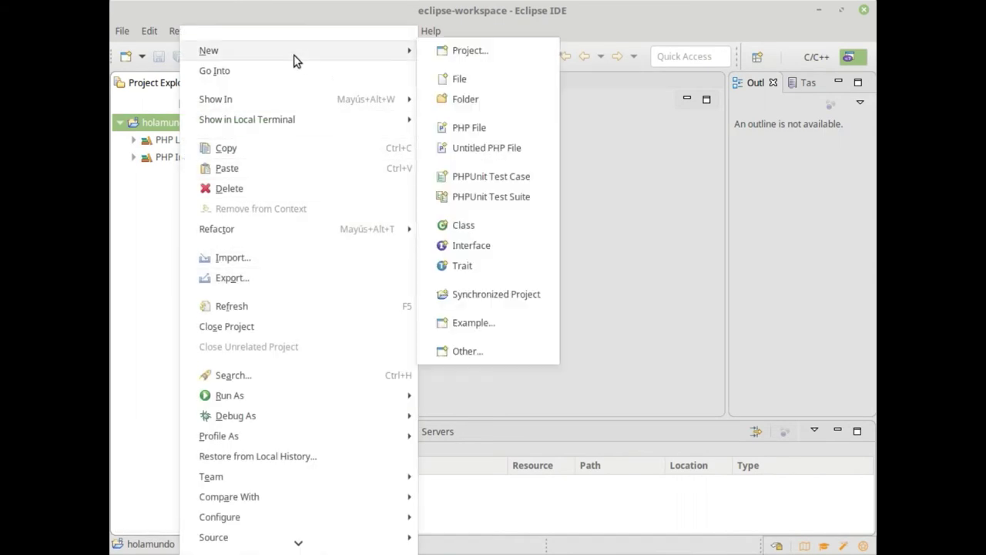
{"action": "left_click", "coordinate": [480, 77]}
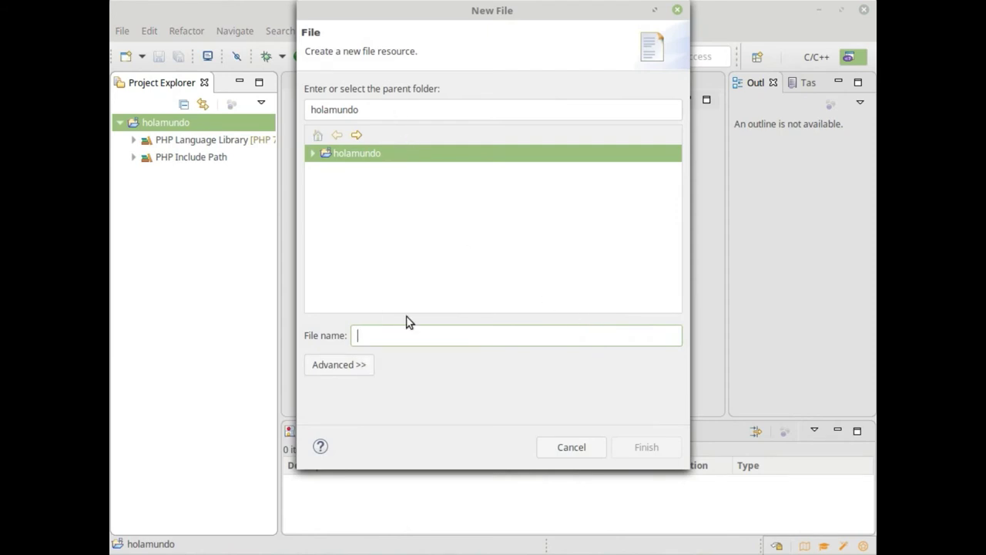
{"action": "type", "text": "index.php"}
{"action": "key", "text": "Return"}
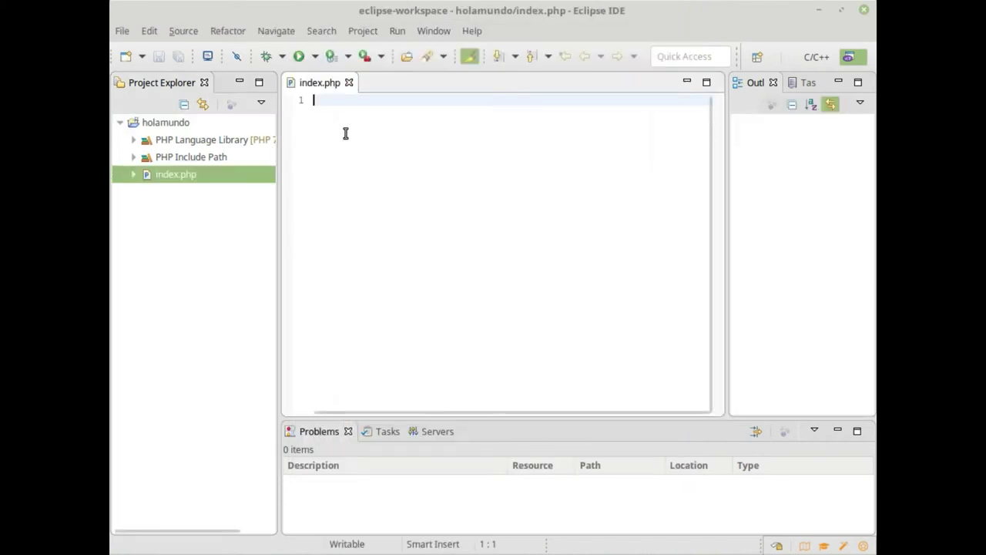
- Write an opening <?php tag and a phpinfo(); call in index.php, and save the file
{"action": "type", "text": "<"}
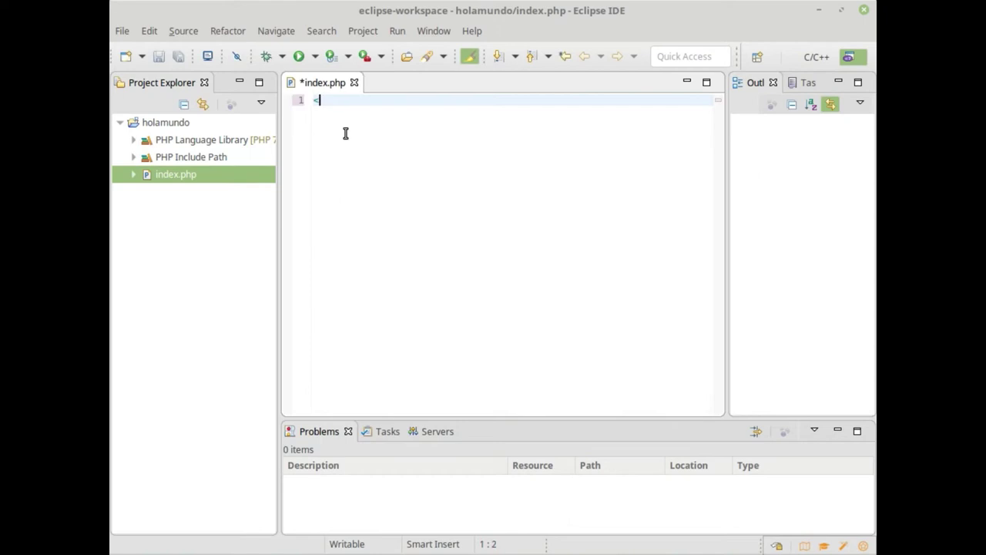
{"action": "type", "text": "?php"}
{"action": "key", "text": "Return"}
{"action": "key", "text": "Return"}
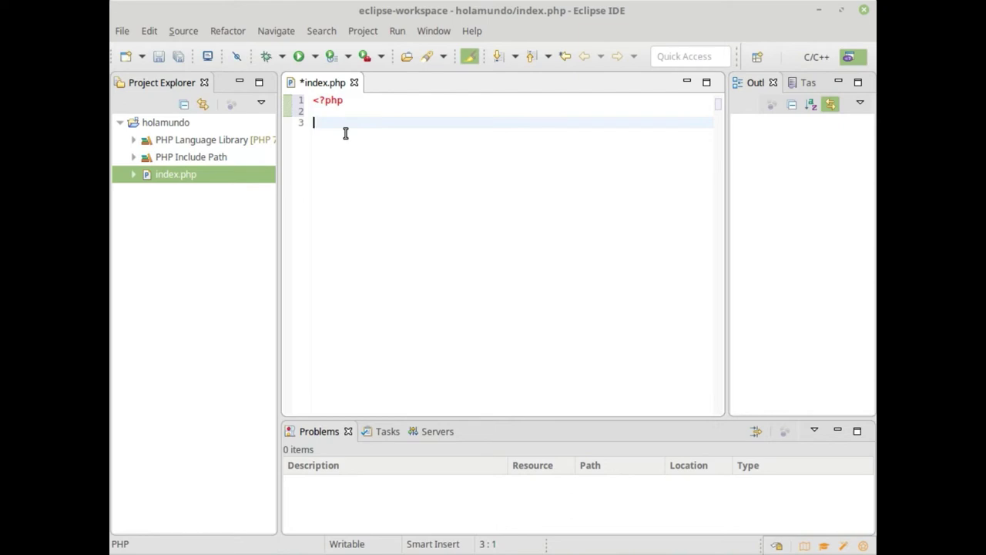
{"action": "type", "text": "phpinfo"}
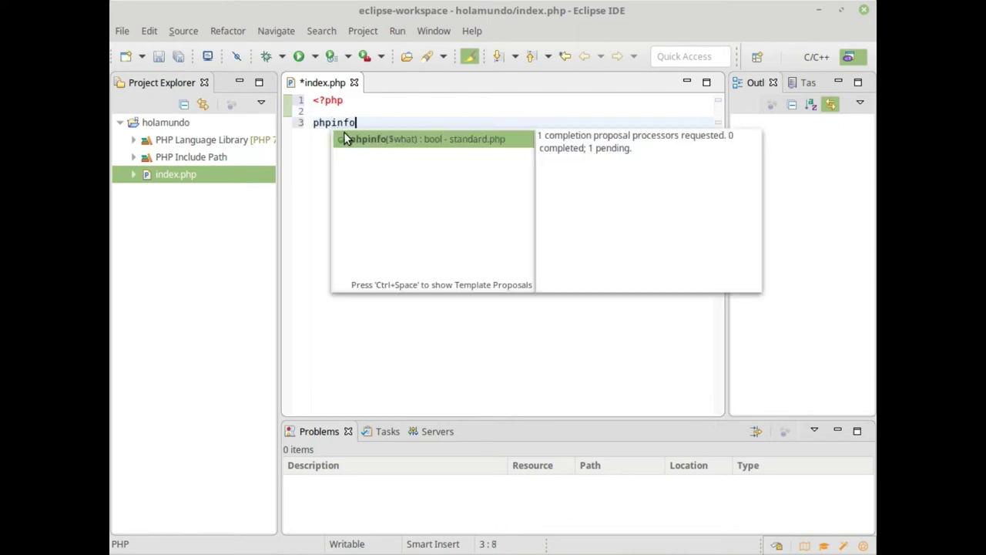
{"action": "type", "text": "();"}
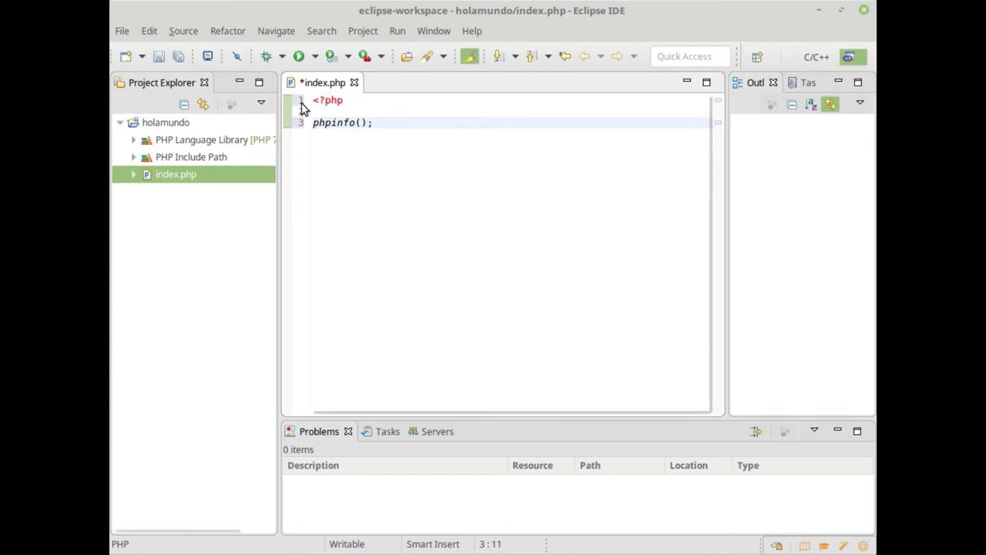
{"action": "key", "text": "ctrl+s"}
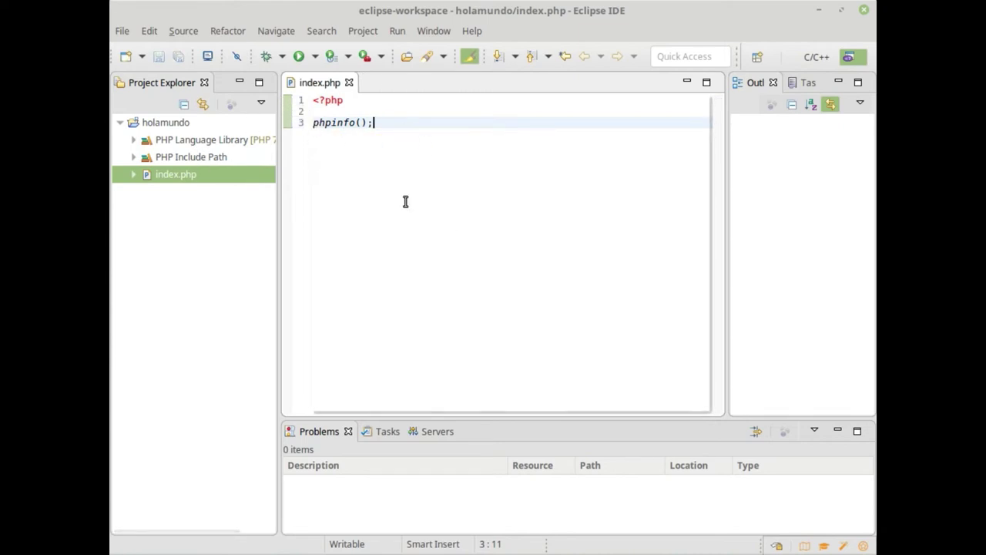
{"action": "left_click", "coordinate": [315, 58]}
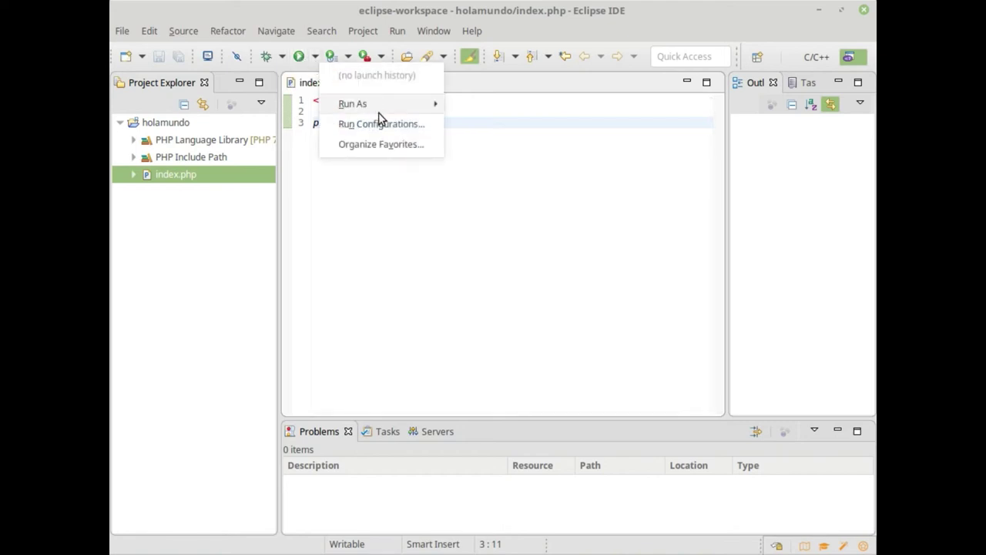
{"action": "mouse_move", "coordinate": [391, 108]}
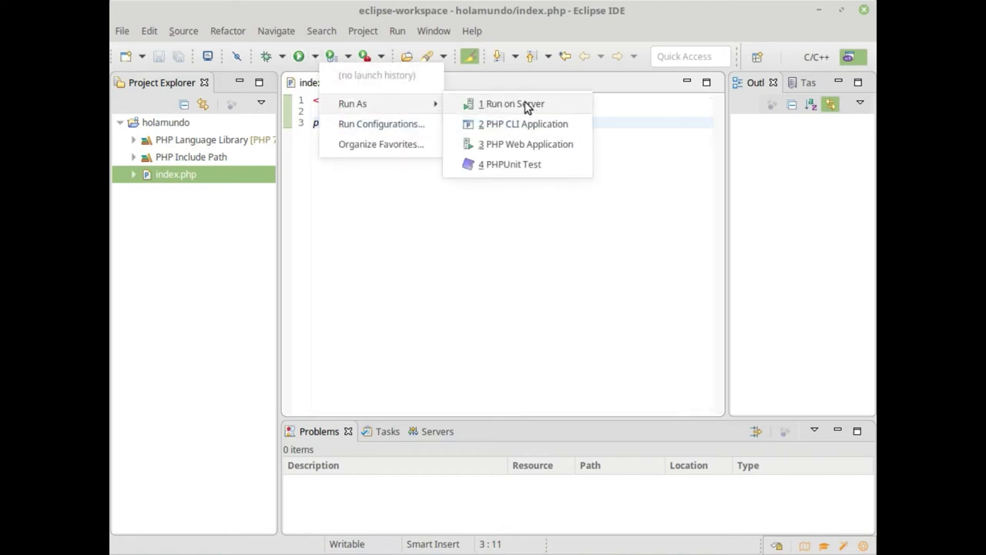
{"action": "left_click", "coordinate": [532, 144]}
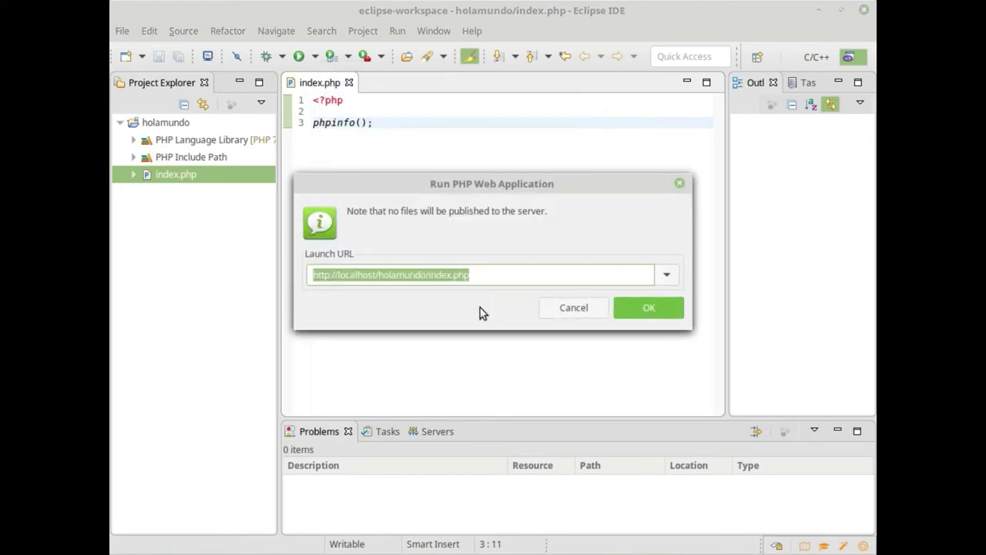
{"action": "left_click", "coordinate": [644, 308]}
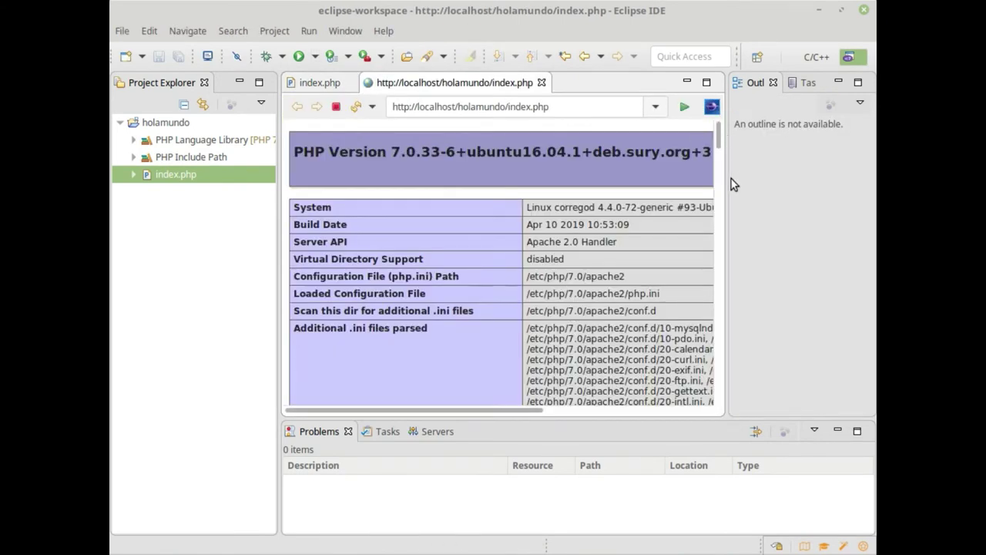
{"action": "left_click_drag", "start_coordinate": [729, 184], "coordinate": [842, 223]}
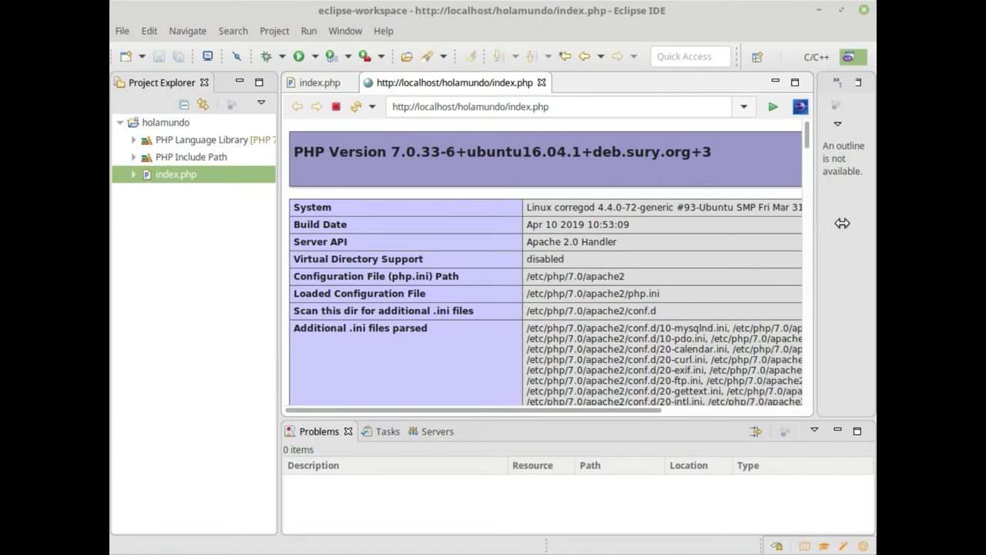
- Look over the phpinfo page and compare it with the index.php source
{"action": "scroll", "coordinate": [651, 205], "scroll_direction": "down", "scroll_amount": 1}
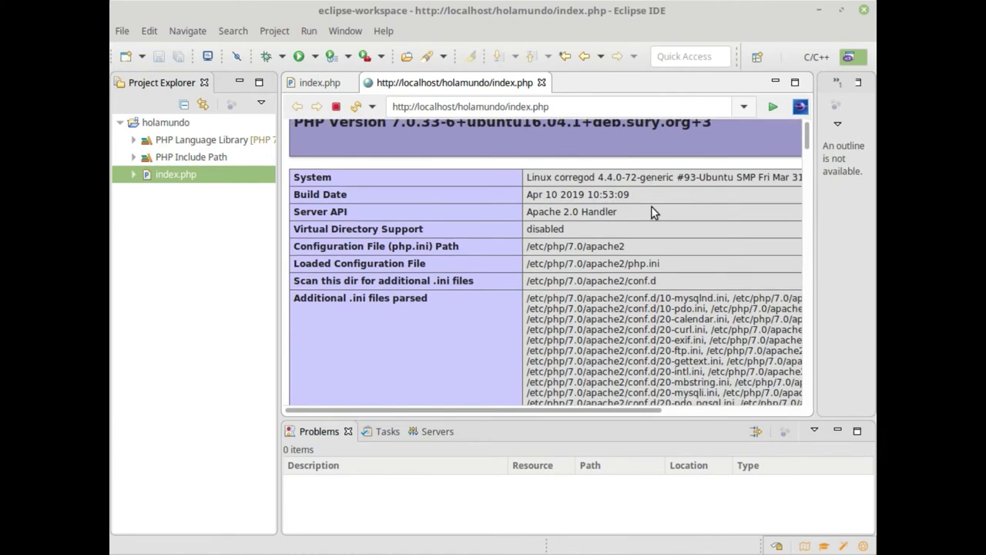
{"action": "scroll", "coordinate": [651, 206], "scroll_direction": "up", "scroll_amount": 1}
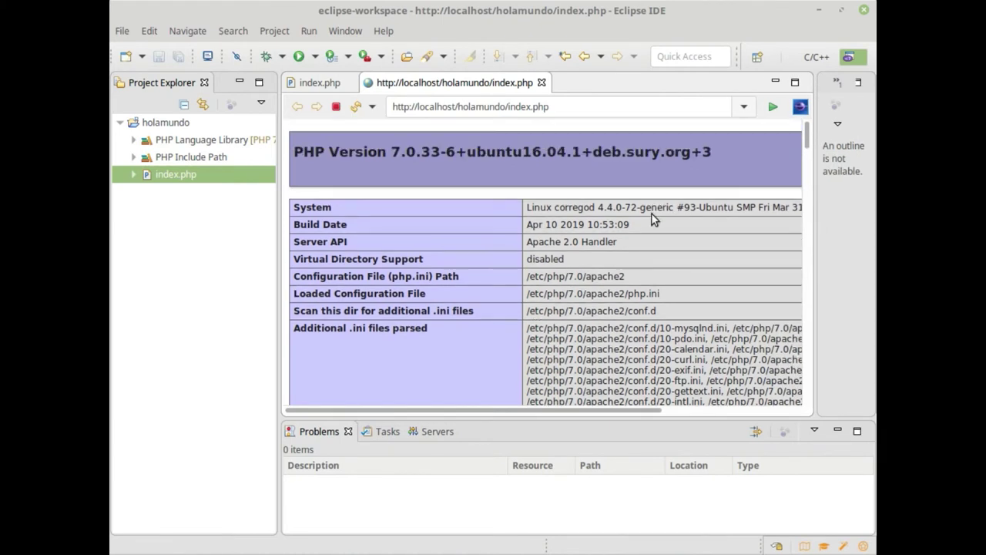
{"action": "left_click", "coordinate": [316, 83]}
{"action": "left_click", "coordinate": [454, 85]}
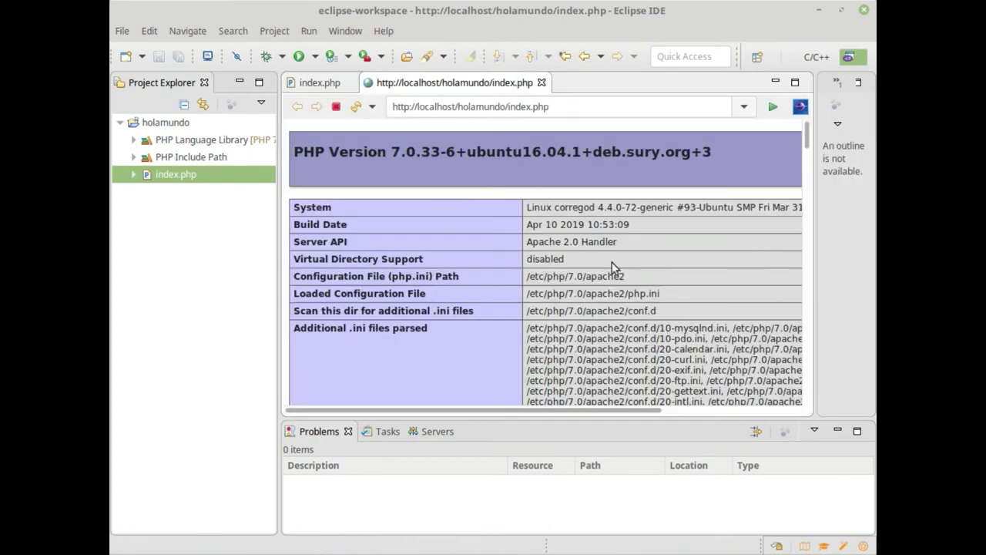
{"action": "scroll", "coordinate": [693, 322], "scroll_direction": "down", "scroll_amount": 3}
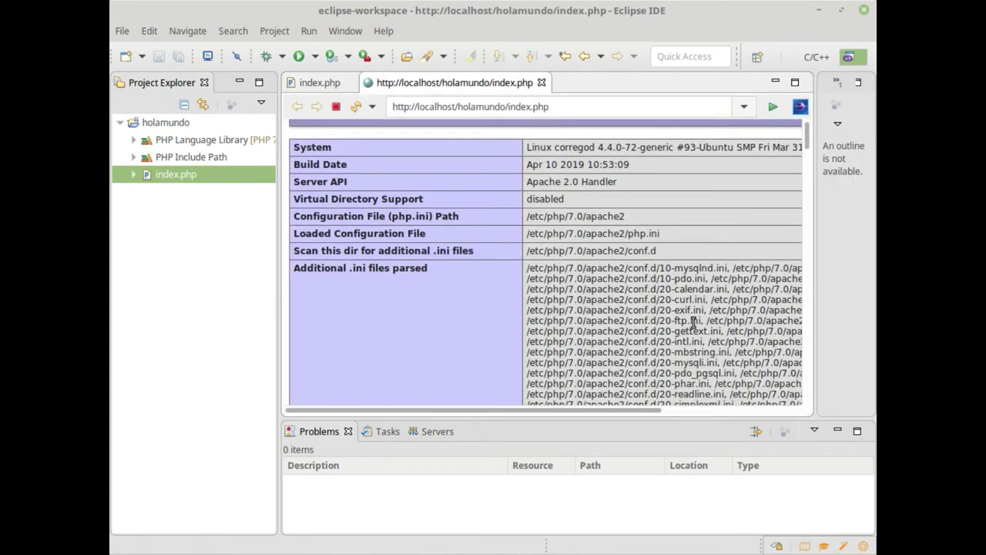
{"action": "scroll", "coordinate": [693, 322], "scroll_direction": "up", "scroll_amount": 4}
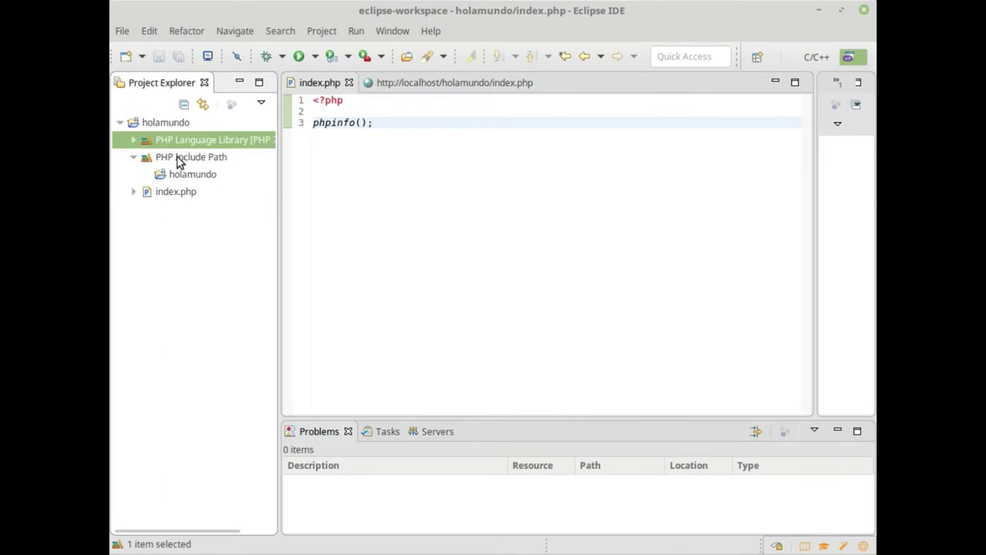
- Examine the PHP Language Library, PHP Include Path and index.php entries of the holamundo project
{"action": "left_click", "coordinate": [177, 158], "text": "ctrl"}
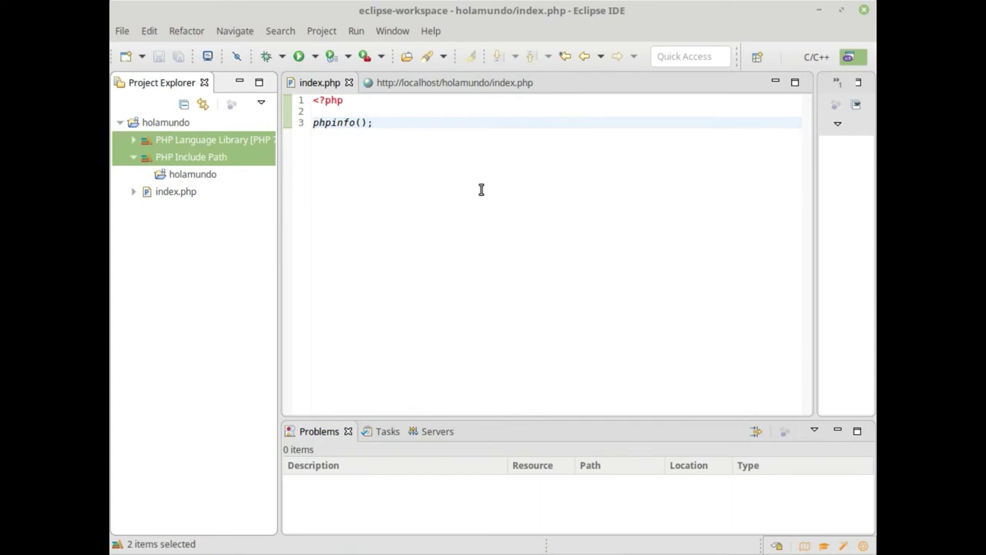
{"action": "left_click", "coordinate": [156, 194]}
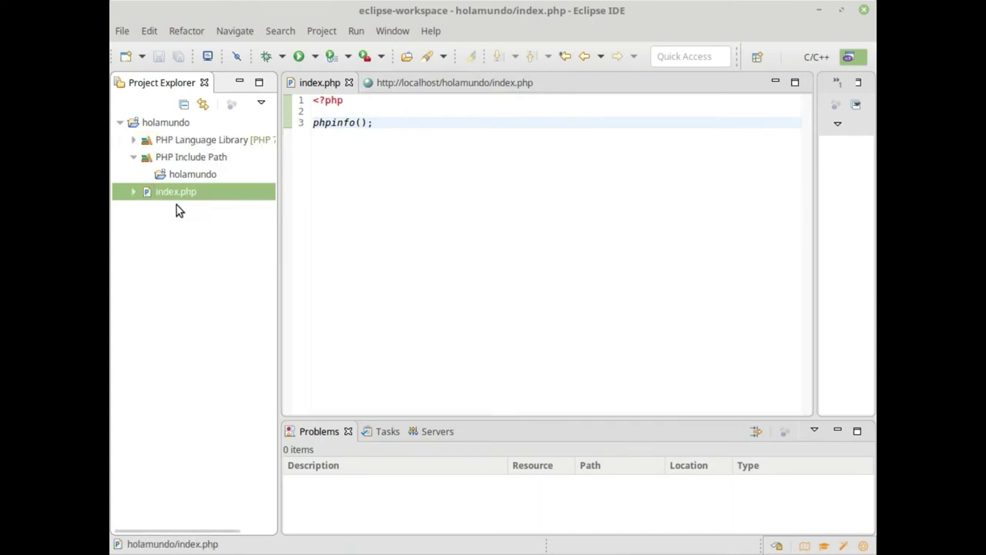
{"action": "left_click", "coordinate": [163, 145]}
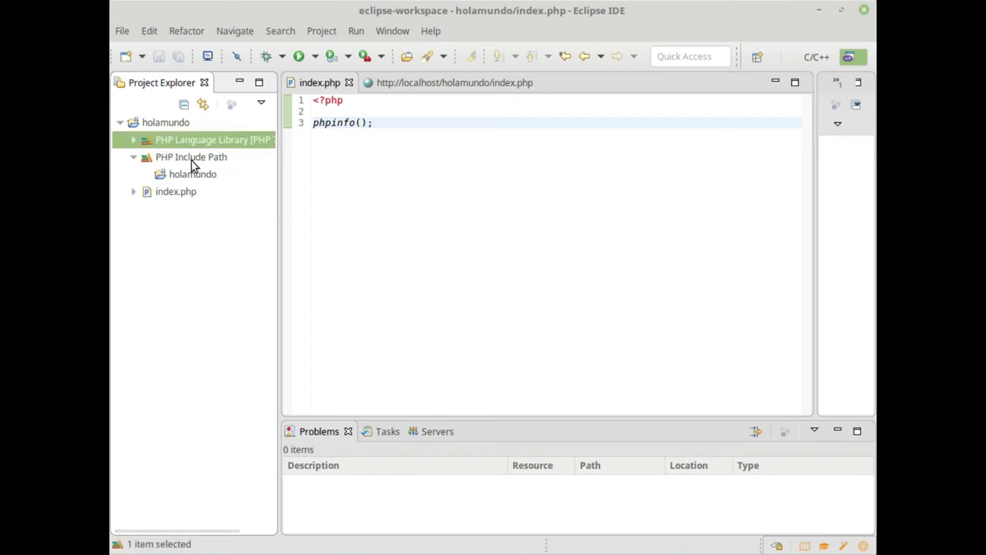
{"action": "left_click", "coordinate": [193, 159]}
{"action": "left_click", "coordinate": [190, 139]}
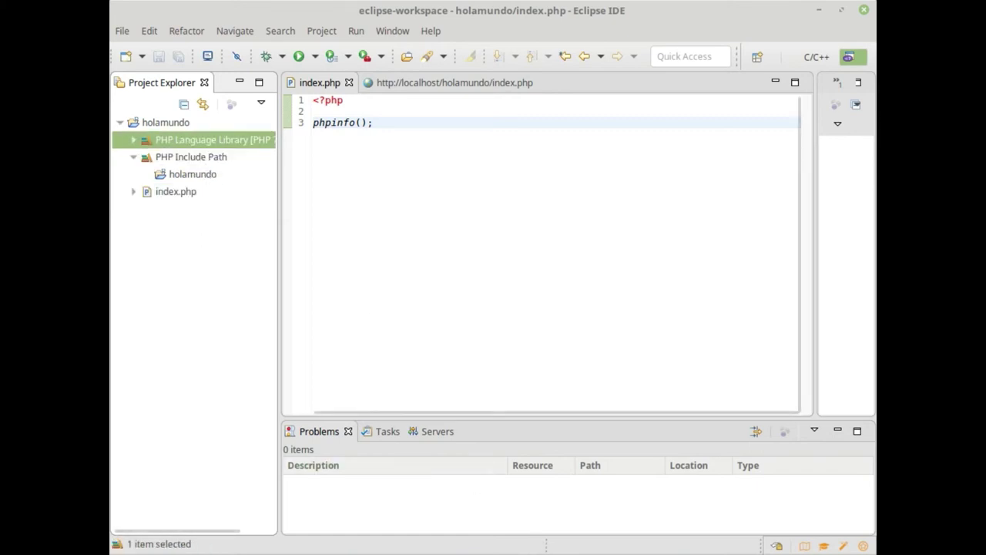
- Switch to the file manager and examine the /var/www/html/holamundo folder, including its .buildpath file and .settings subfolder
{"action": "key", "text": "alt+Tab"}
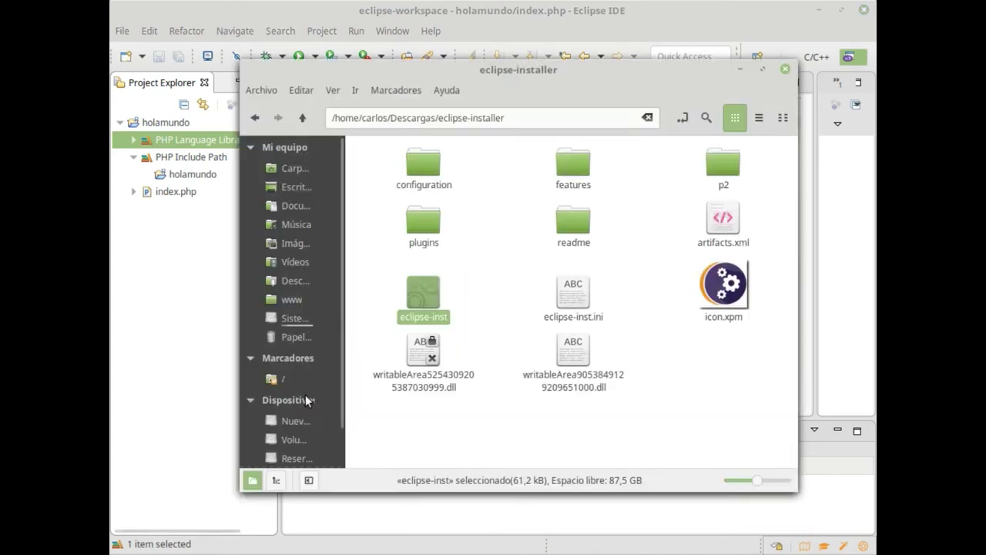
{"action": "left_click", "coordinate": [293, 300]}
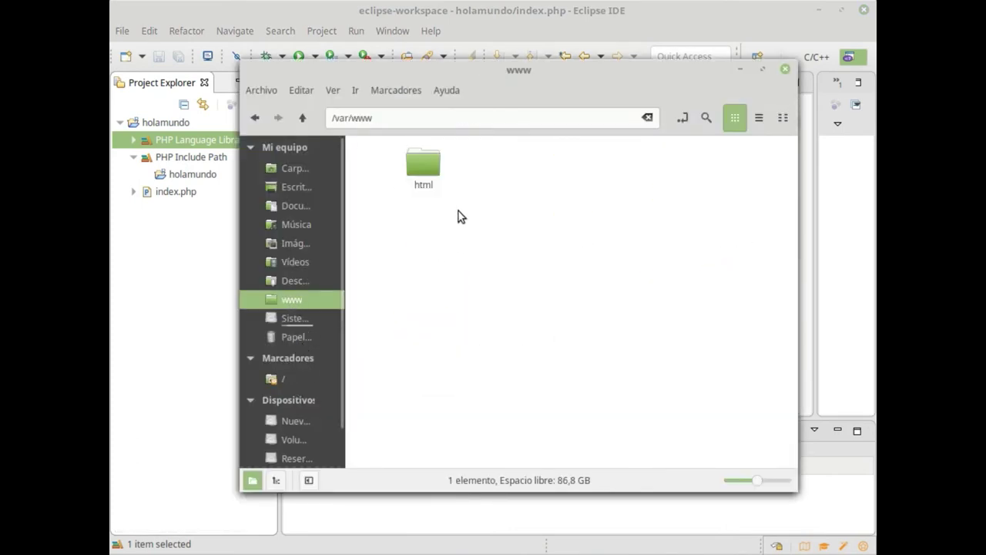
{"action": "double_click", "coordinate": [415, 176]}
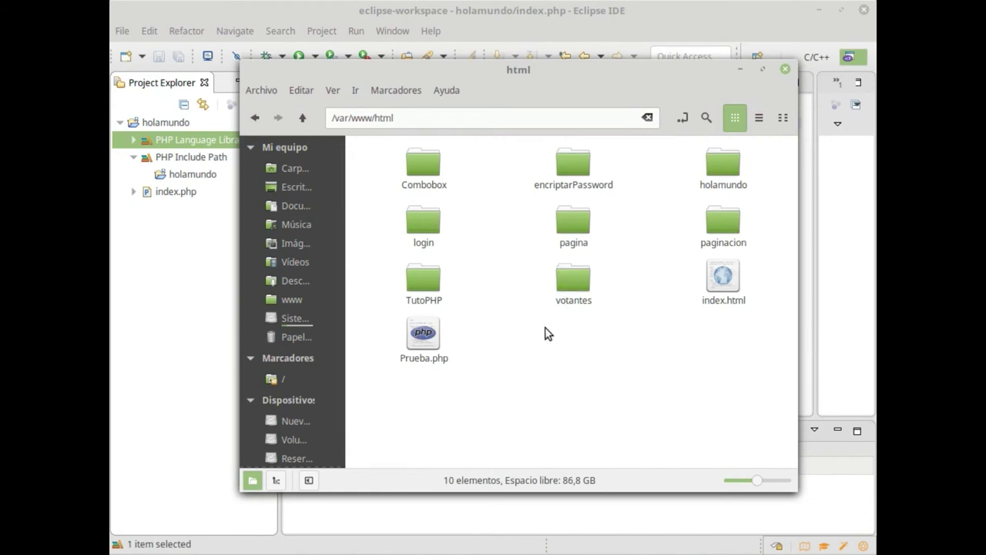
{"action": "double_click", "coordinate": [717, 158]}
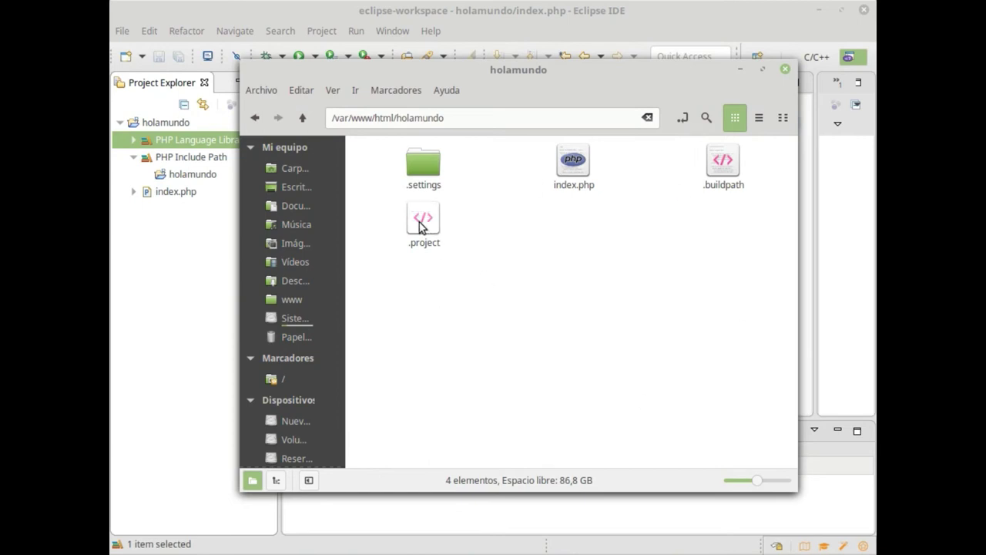
{"action": "left_click", "coordinate": [724, 165]}
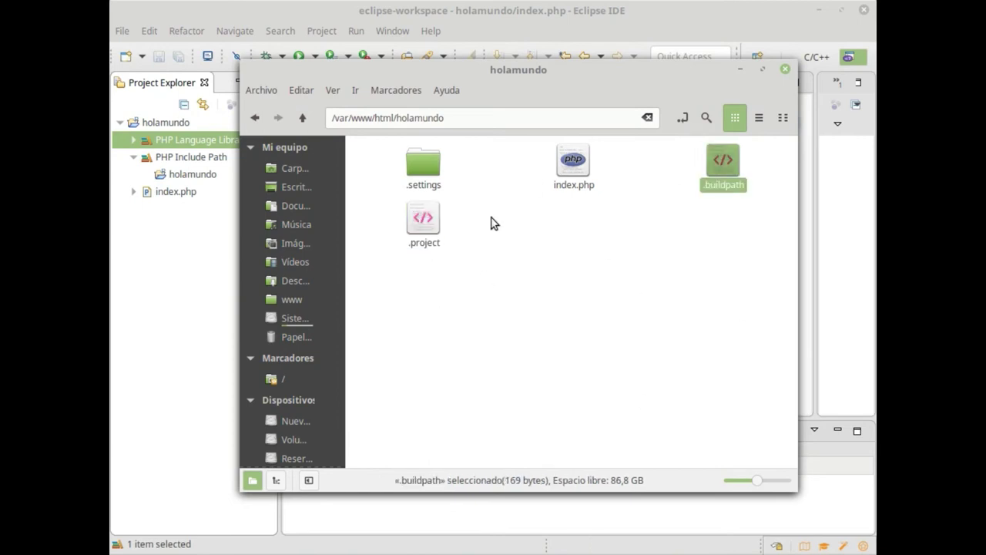
{"action": "left_click", "coordinate": [423, 163]}
{"action": "double_click", "coordinate": [436, 183]}
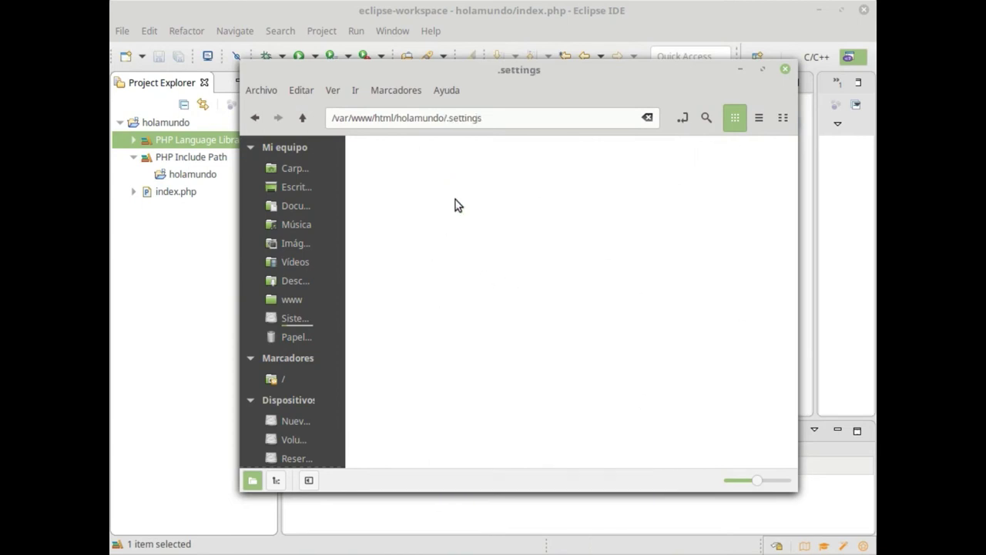
{"action": "left_click", "coordinate": [255, 117]}
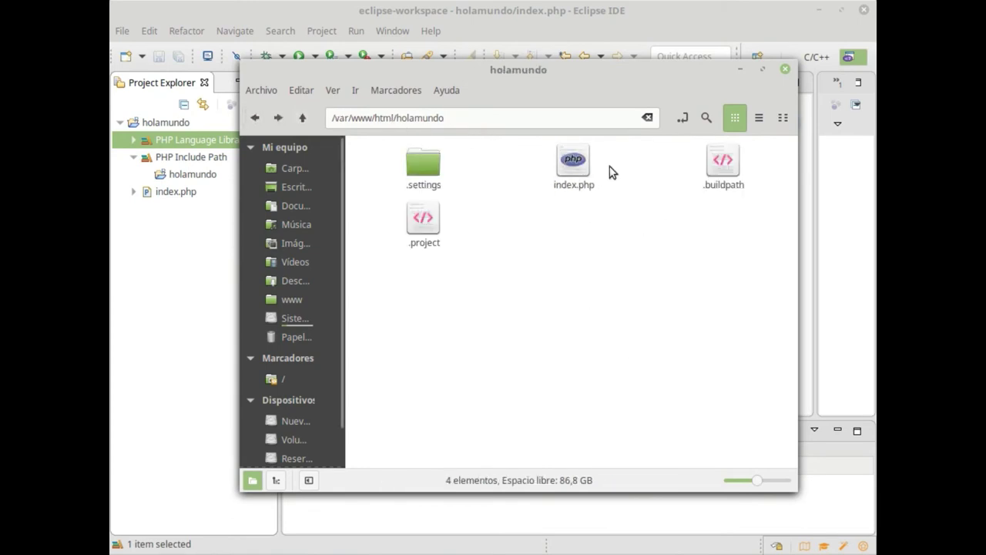
- Check the source of index.php from the holamundo folder in the text editor, and return to Eclipse
{"action": "left_click", "coordinate": [572, 170]}
{"action": "right_click", "coordinate": [579, 163]}
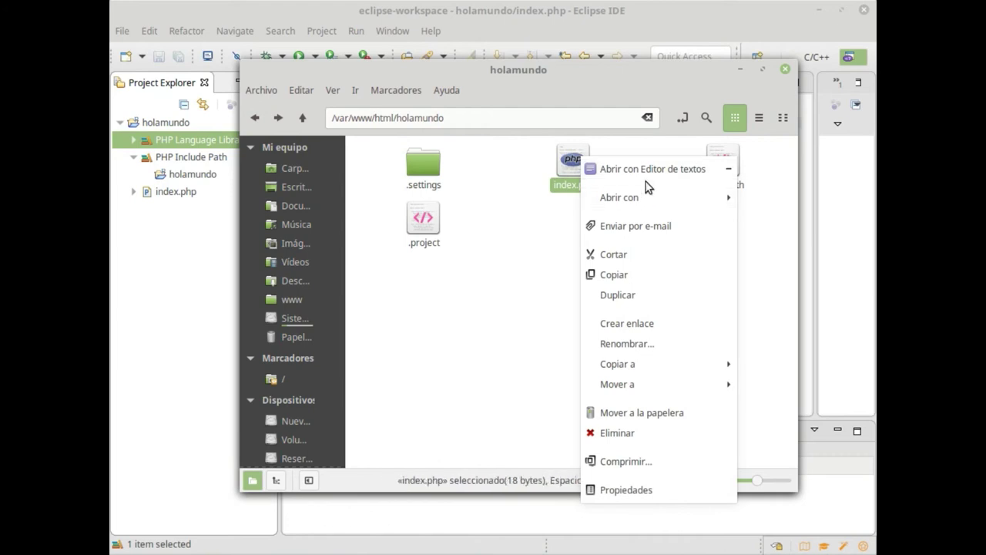
{"action": "key", "text": "Escape"}
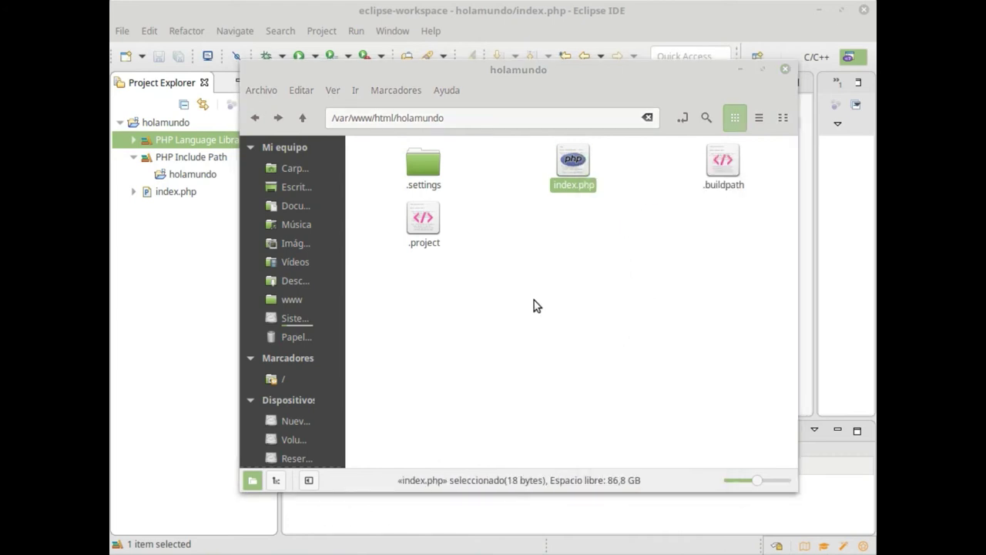
{"action": "key", "text": "Return"}
{"action": "key", "text": "ctrl+a"}
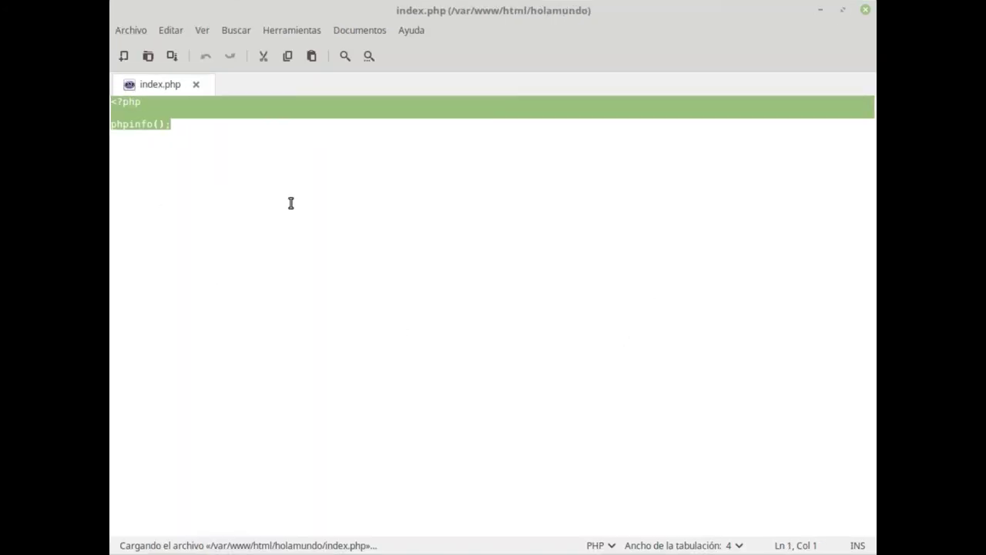
{"action": "left_click", "coordinate": [291, 203]}
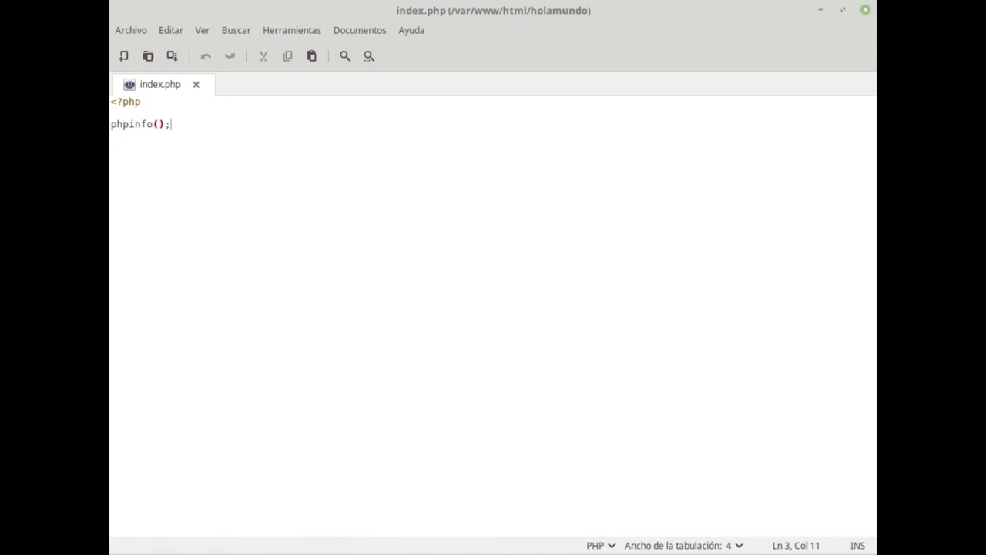
{"action": "key", "text": "alt+Tab"}
{"action": "left_click", "coordinate": [581, 246]}
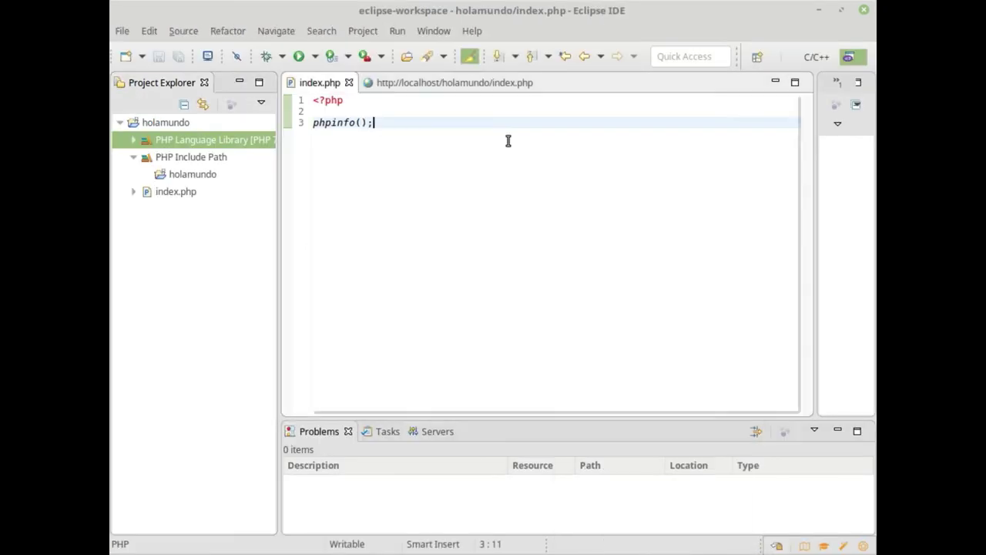
- Replace the phpinfo(); call in index.php with echo "hola mundo";
{"action": "left_click", "coordinate": [479, 82]}
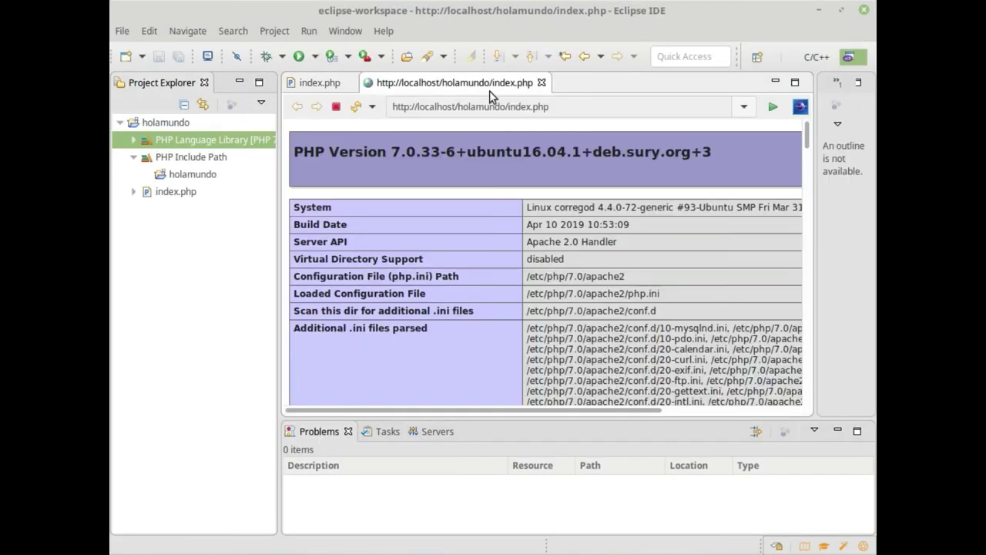
{"action": "left_click", "coordinate": [333, 83]}
{"action": "left_click_drag", "start_coordinate": [379, 123], "coordinate": [279, 123]}
{"action": "type", "text": "echo "}
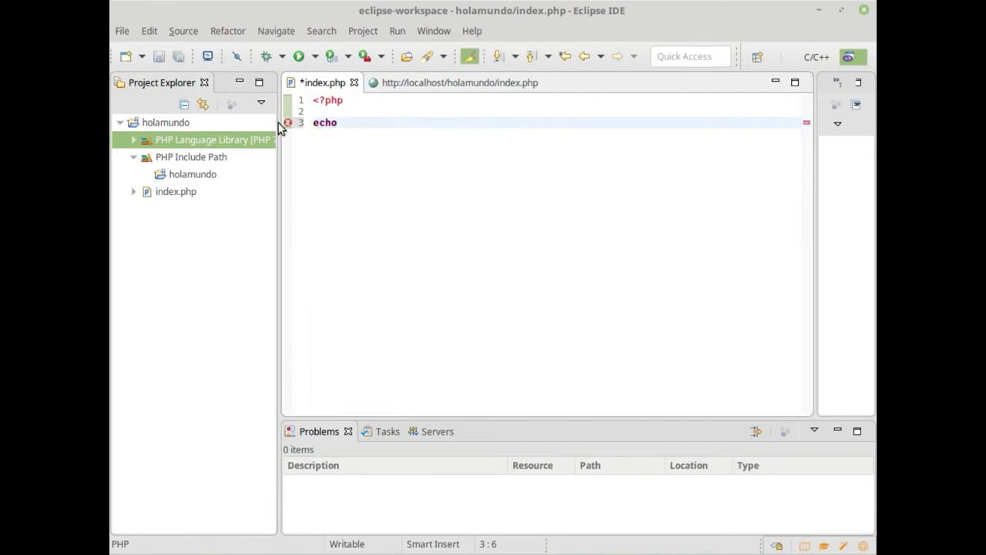
{"action": "type", "text": "\"hola mundo\";"}
{"action": "left_click", "coordinate": [437, 85]}
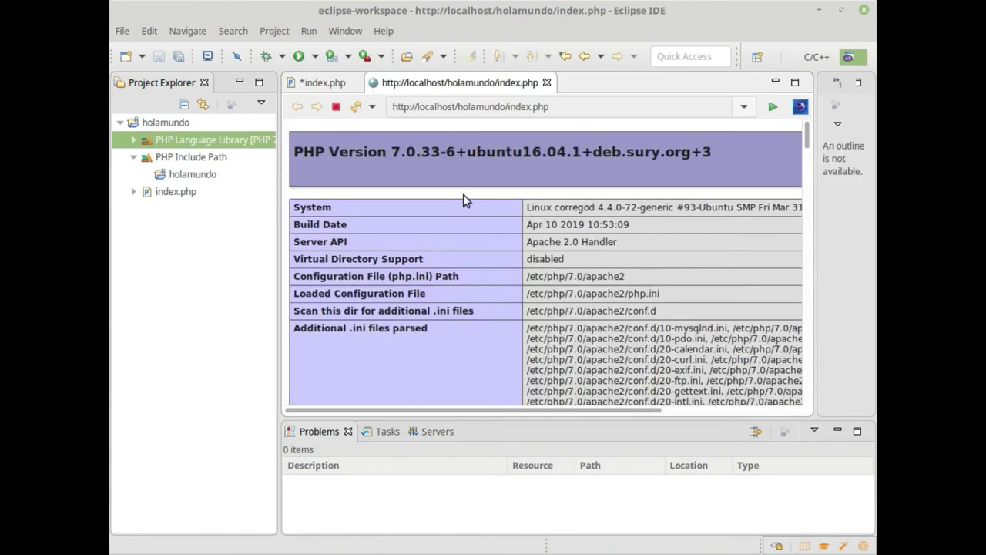
{"action": "right_click", "coordinate": [484, 210]}
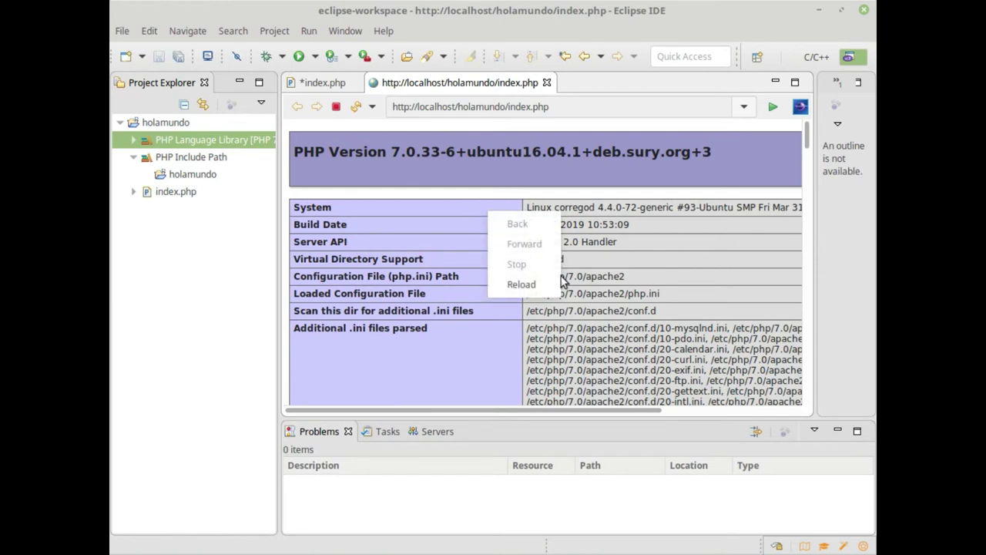
{"action": "left_click", "coordinate": [509, 283]}
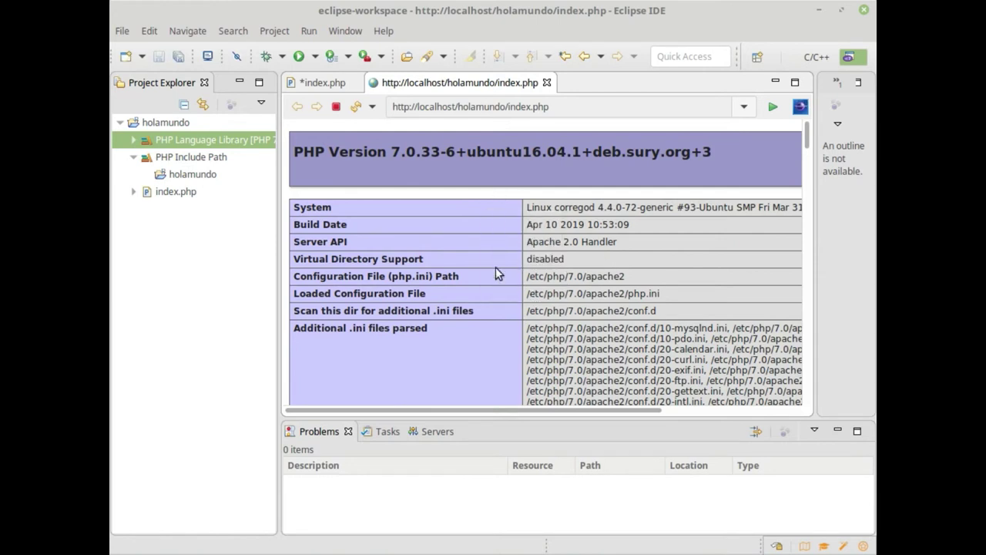
{"action": "left_click", "coordinate": [327, 83]}
{"action": "key", "text": "ctrl+s"}
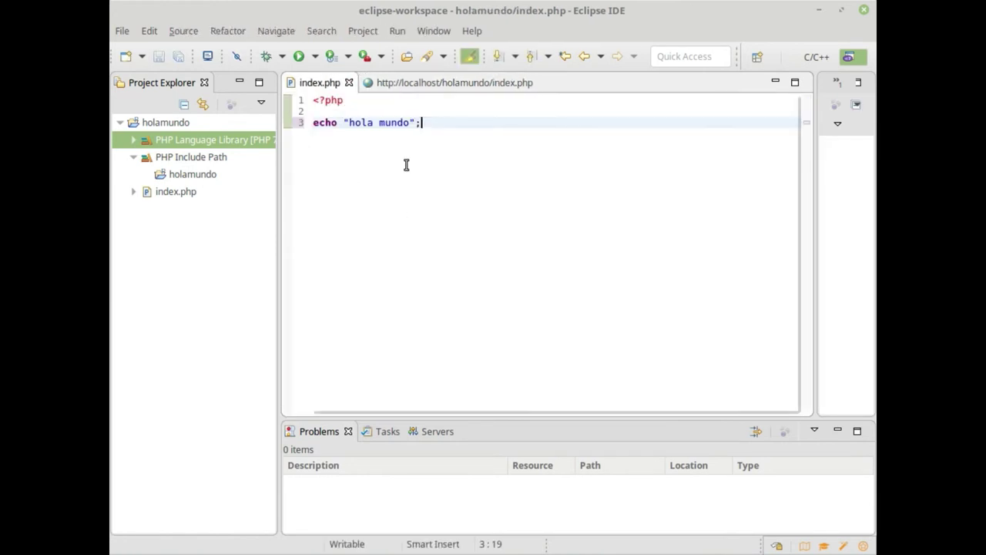
{"action": "left_click", "coordinate": [420, 84]}
{"action": "right_click", "coordinate": [511, 150]}
{"action": "left_click", "coordinate": [559, 224]}
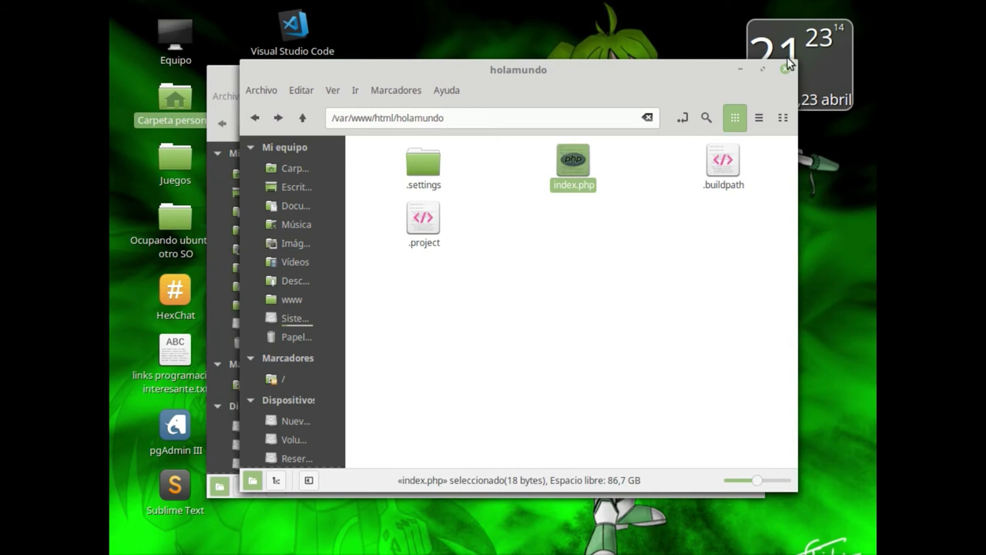
- Clear the desktop by closing the holamundo folder window and the terminal and minimizing the eclipse folder window
{"action": "left_click", "coordinate": [785, 68]}
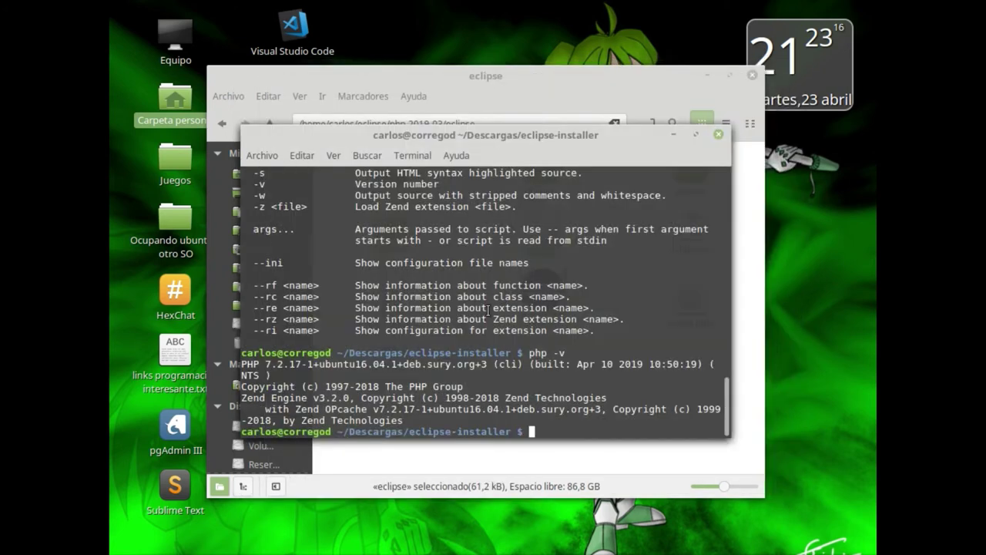
{"action": "scroll", "coordinate": [617, 303], "scroll_direction": "up", "scroll_amount": 8}
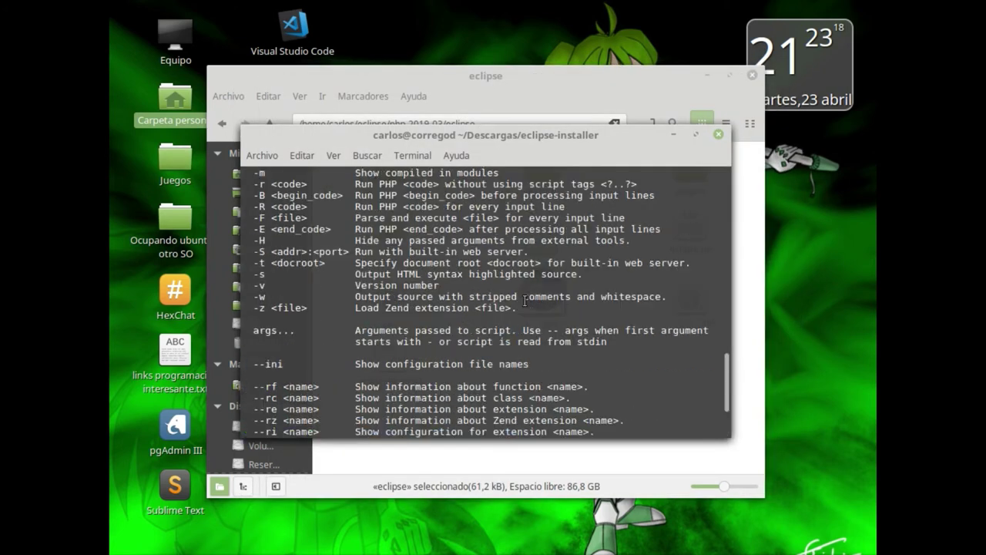
{"action": "scroll", "coordinate": [524, 300], "scroll_direction": "down", "scroll_amount": 5}
{"action": "scroll", "coordinate": [525, 300], "scroll_direction": "down", "scroll_amount": 5}
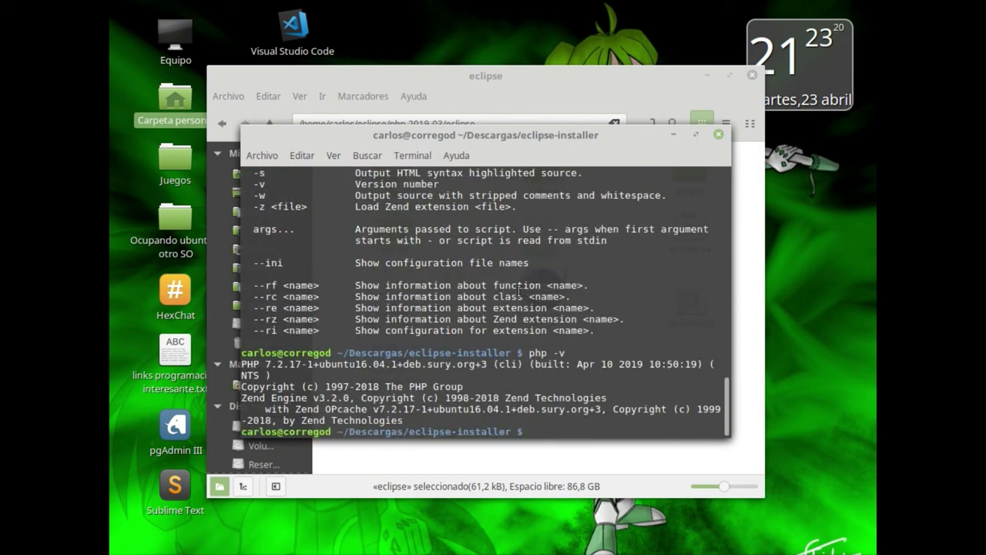
{"action": "left_click", "coordinate": [720, 134]}
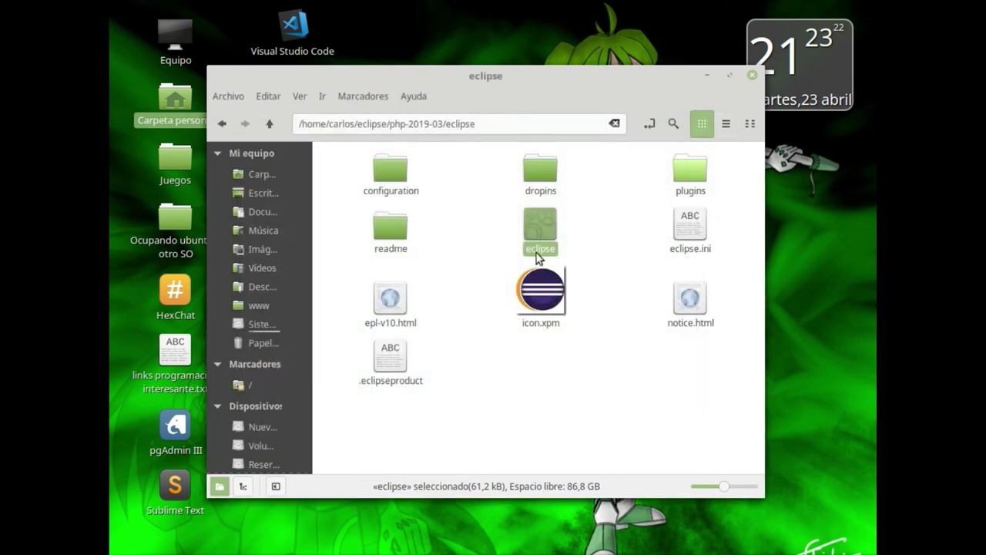
{"action": "left_click", "coordinate": [562, 379]}
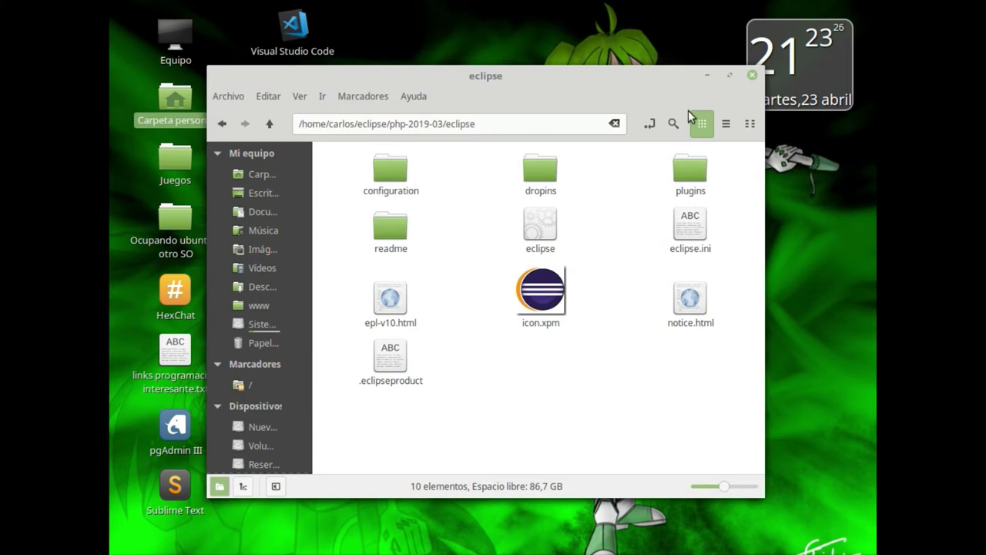
{"action": "left_click", "coordinate": [706, 76]}
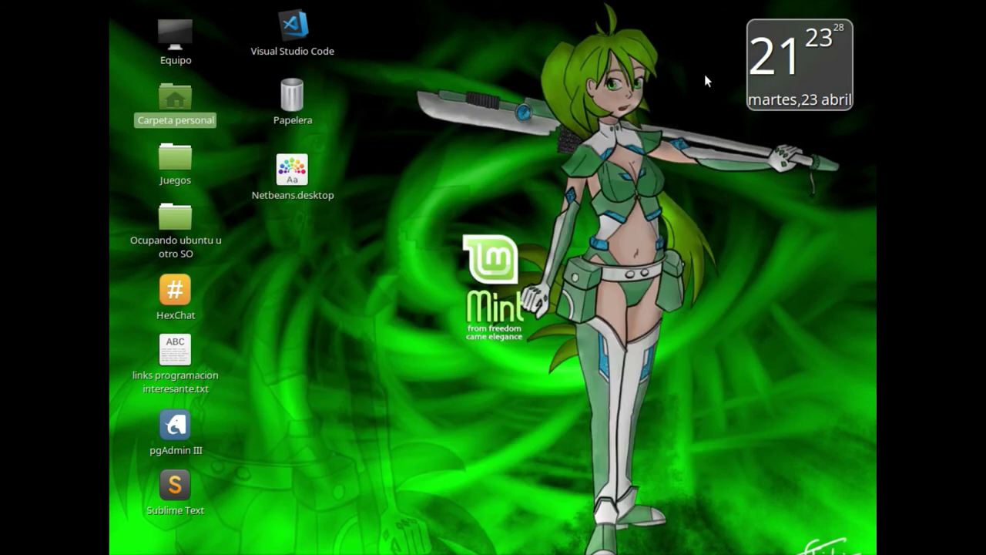
- Paste a copy of the Netbeans launcher onto the desktop
{"action": "left_click", "coordinate": [299, 184]}
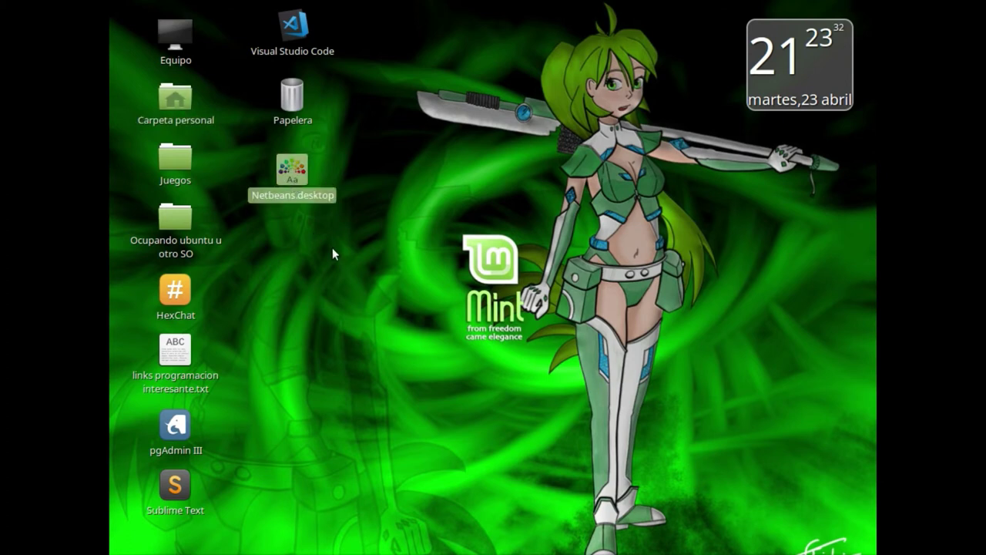
{"action": "key", "text": "ctrl+v"}
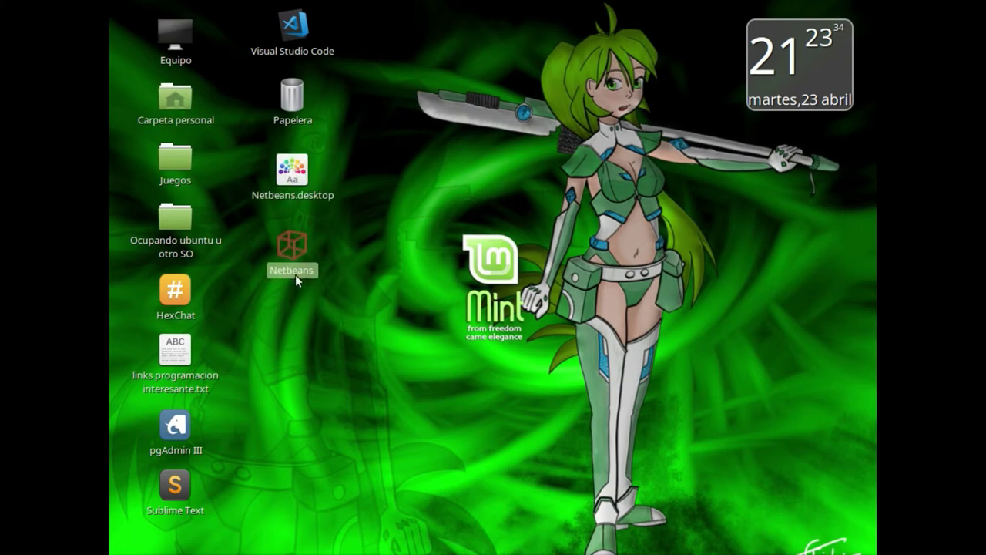
{"action": "left_click", "coordinate": [292, 171]}
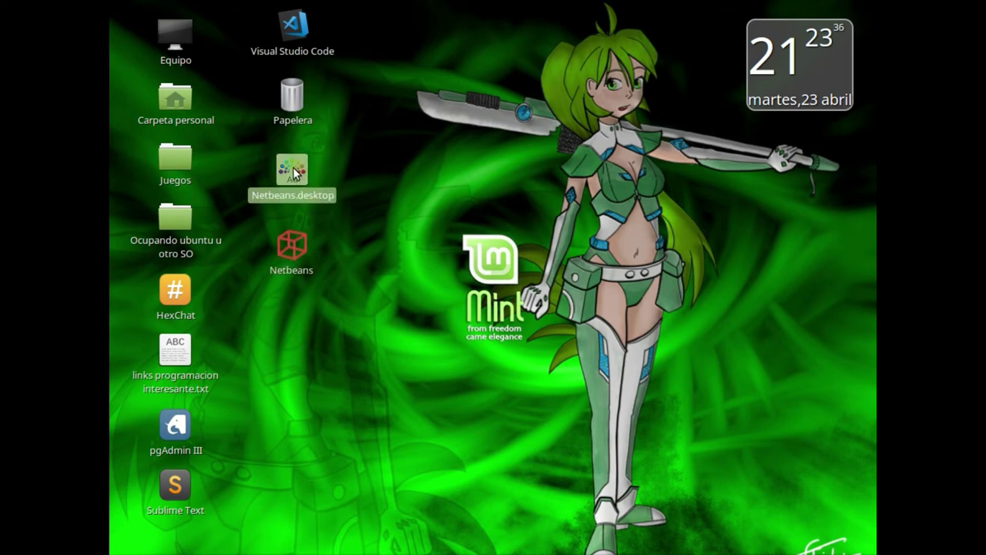
- Open the Netbeans.desktop file from the desktop in the text editor
{"action": "left_click", "coordinate": [301, 250]}
{"action": "right_click", "coordinate": [302, 252]}
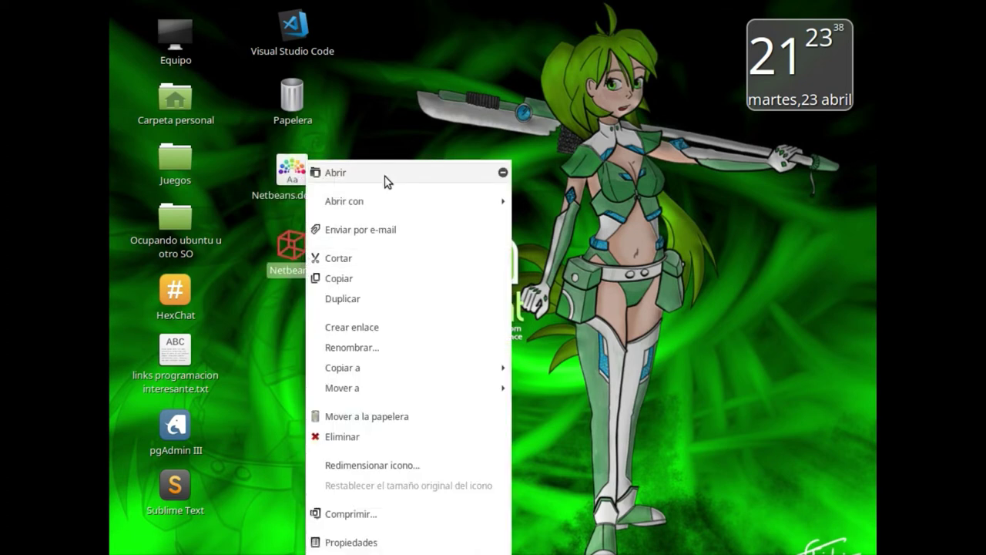
{"action": "mouse_move", "coordinate": [408, 202]}
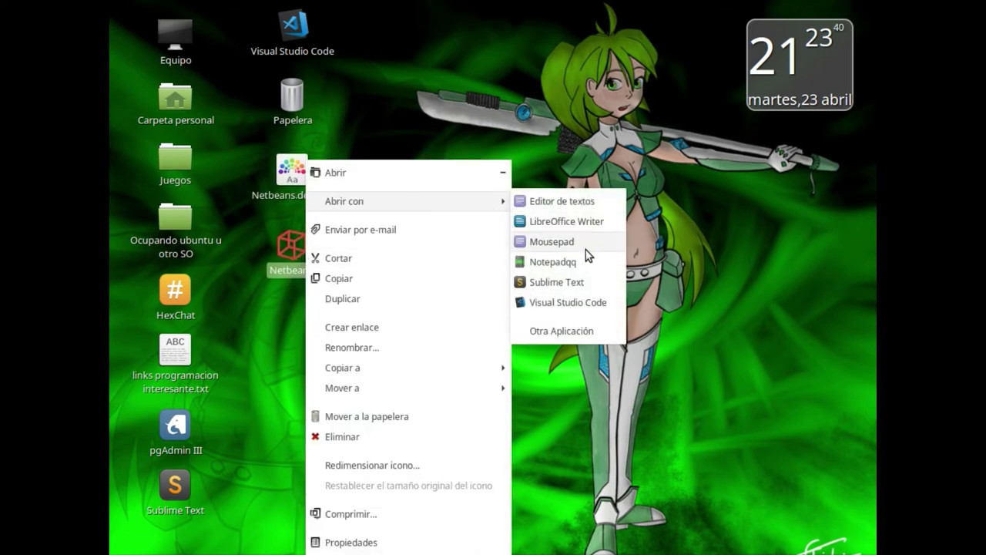
{"action": "left_click", "coordinate": [308, 139]}
{"action": "left_click", "coordinate": [305, 166]}
{"action": "right_click", "coordinate": [305, 167]}
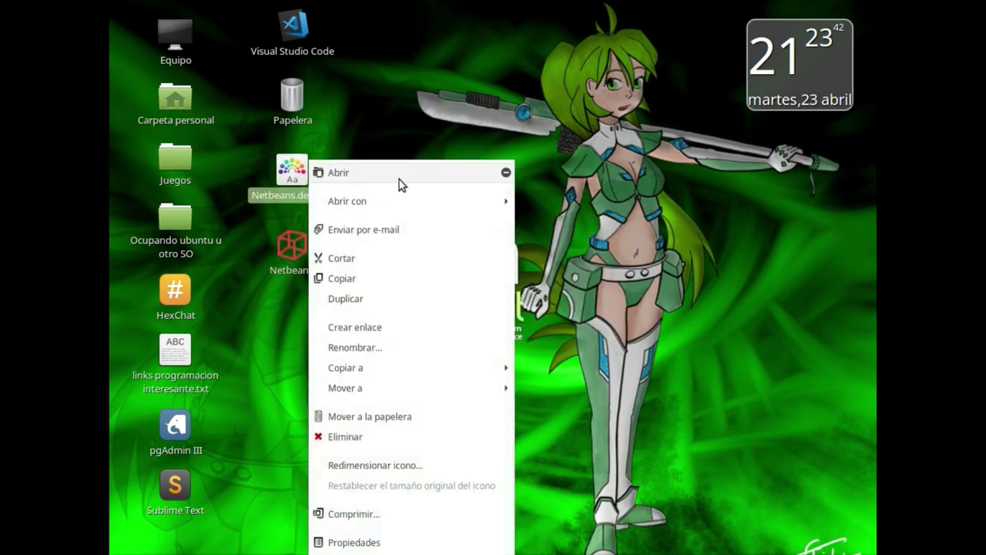
{"action": "mouse_move", "coordinate": [469, 202]}
{"action": "left_click", "coordinate": [568, 220]}
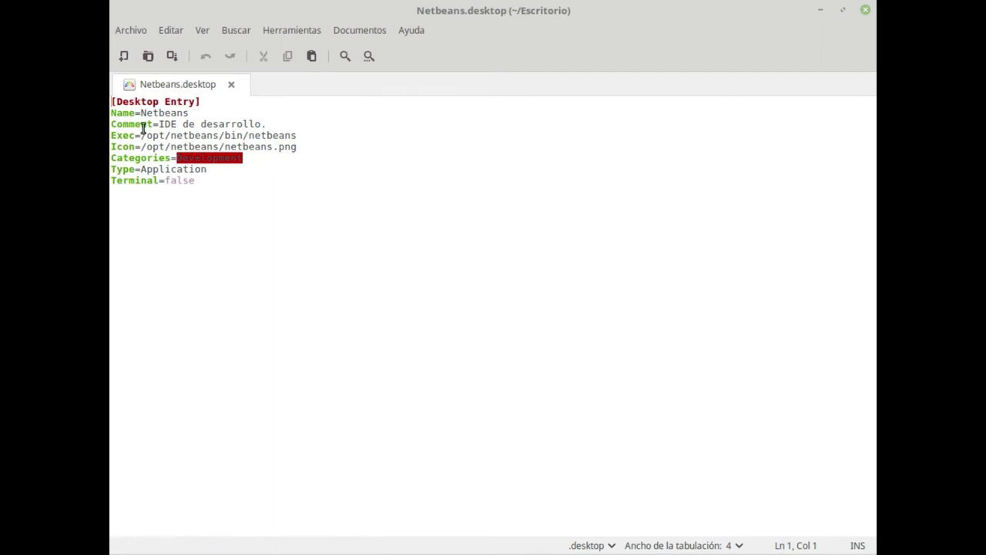
- Set the launcher file's Name to Eclipse-PHP and its Comment to "IDE de desarrollo para PHP."
{"action": "double_click", "coordinate": [170, 113]}
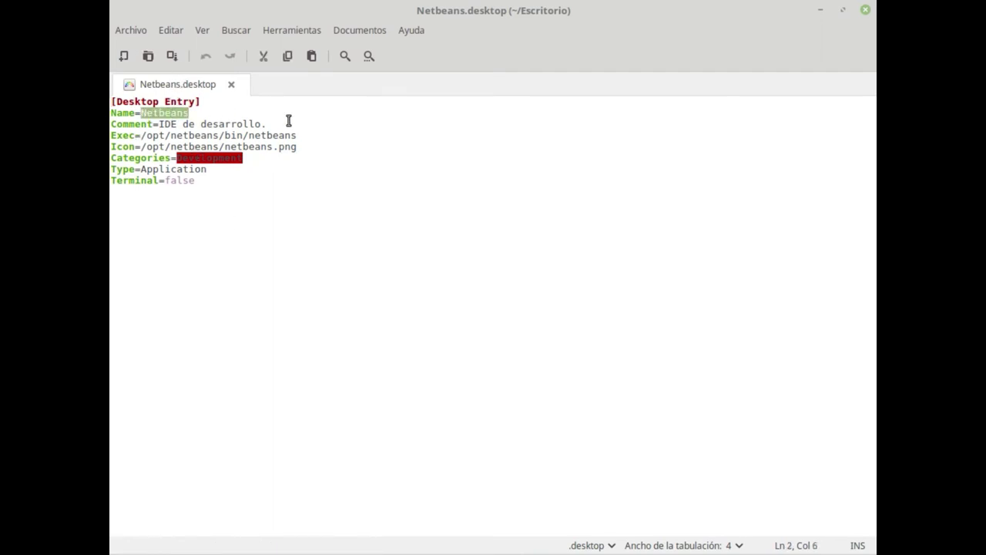
{"action": "type", "text": "Eclui"}
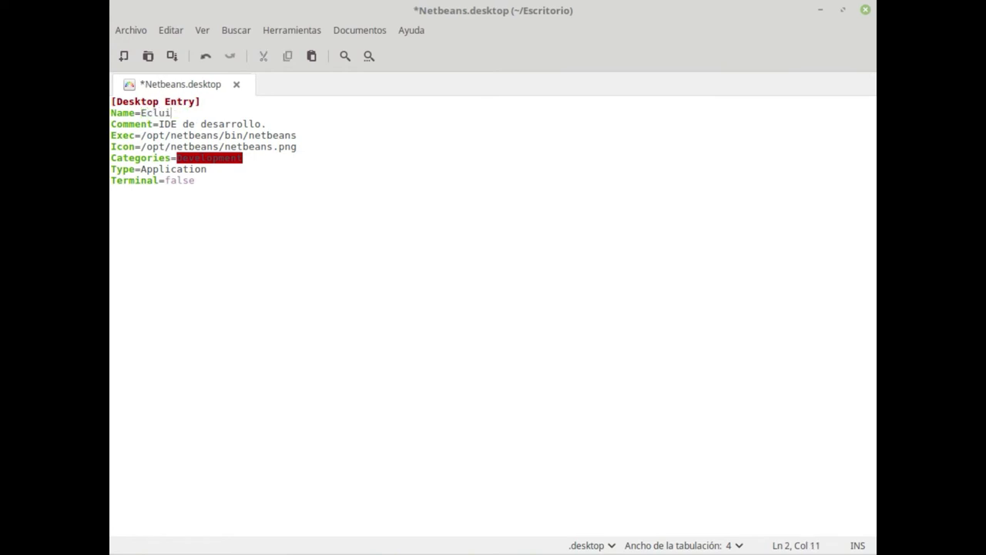
{"action": "key", "text": "BackSpace"}
{"action": "key", "text": "BackSpace"}
{"action": "type", "text": "ips"}
{"action": "left_click", "coordinate": [261, 123]}
{"action": "type", "text": "parat"}
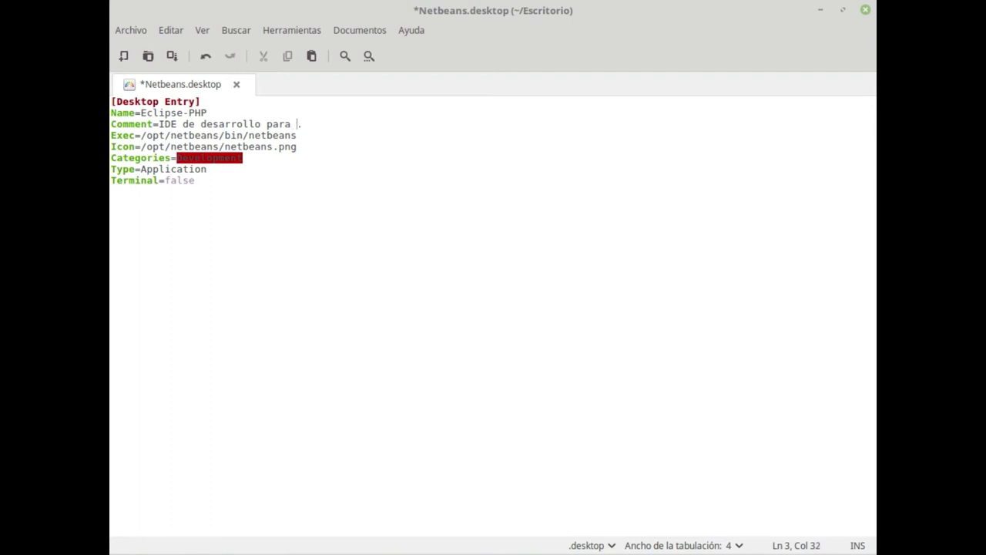
{"action": "type", "text": "PHP"}
- Replace the Exec path with the full path of the php-2019-03/eclipse folder copied from the file manager
{"action": "key", "text": "alt+Tab"}
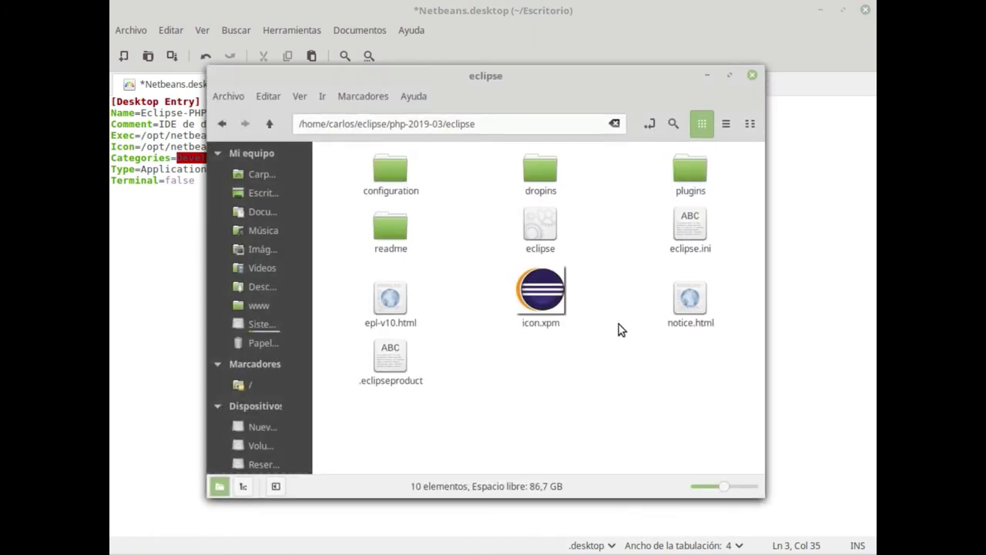
{"action": "left_click_drag", "start_coordinate": [477, 124], "coordinate": [252, 125]}
{"action": "key", "text": "ctrl+c"}
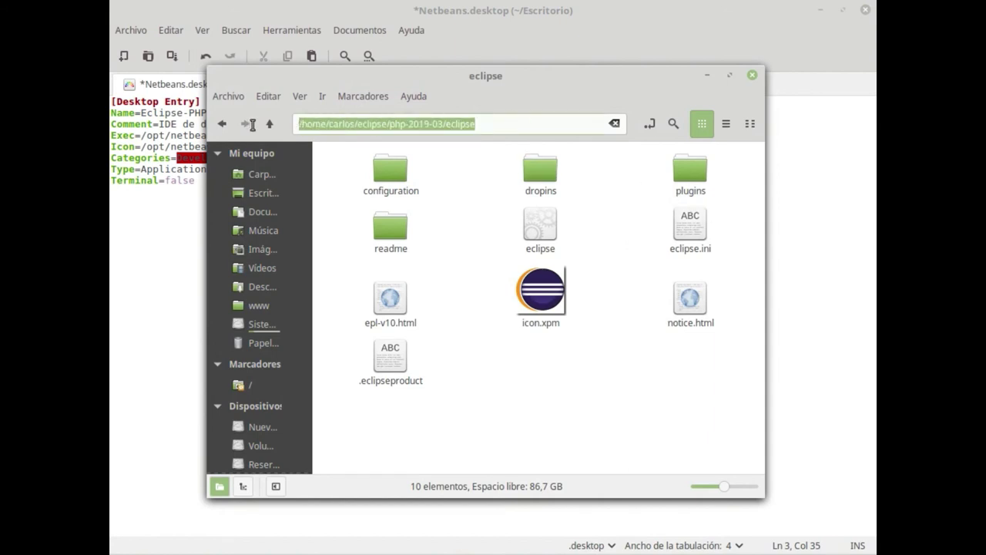
{"action": "left_click", "coordinate": [139, 222]}
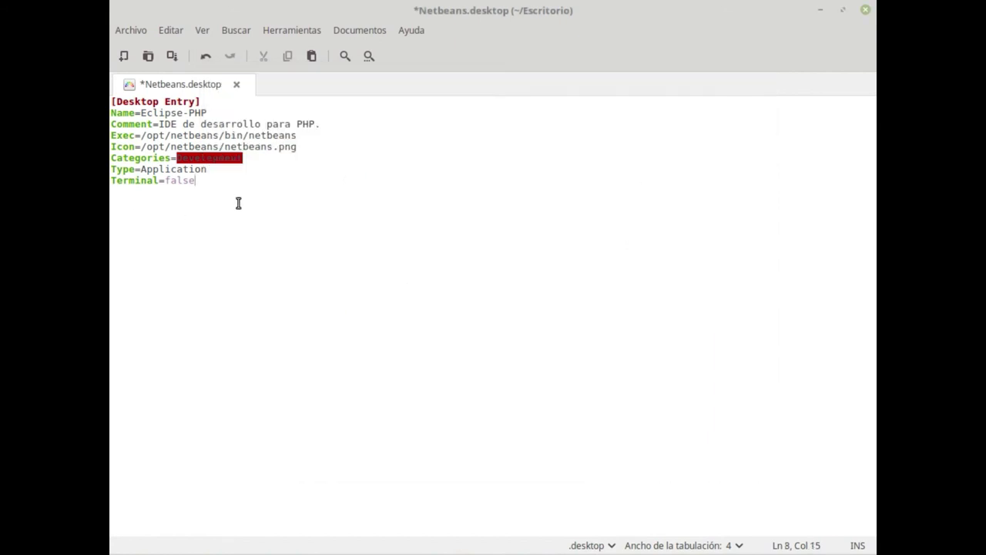
{"action": "left_click_drag", "start_coordinate": [142, 136], "coordinate": [309, 135]}
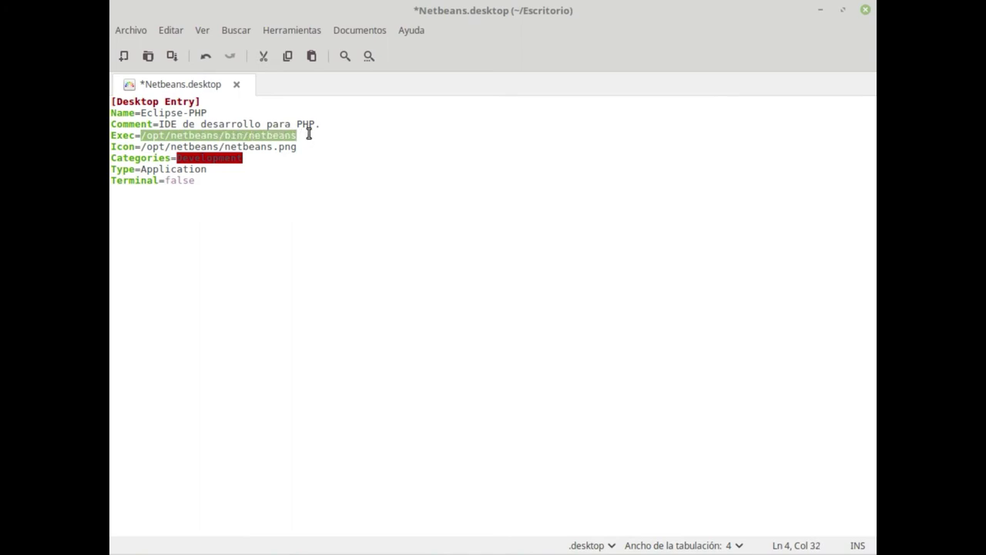
{"action": "key", "text": "ctrl+v"}
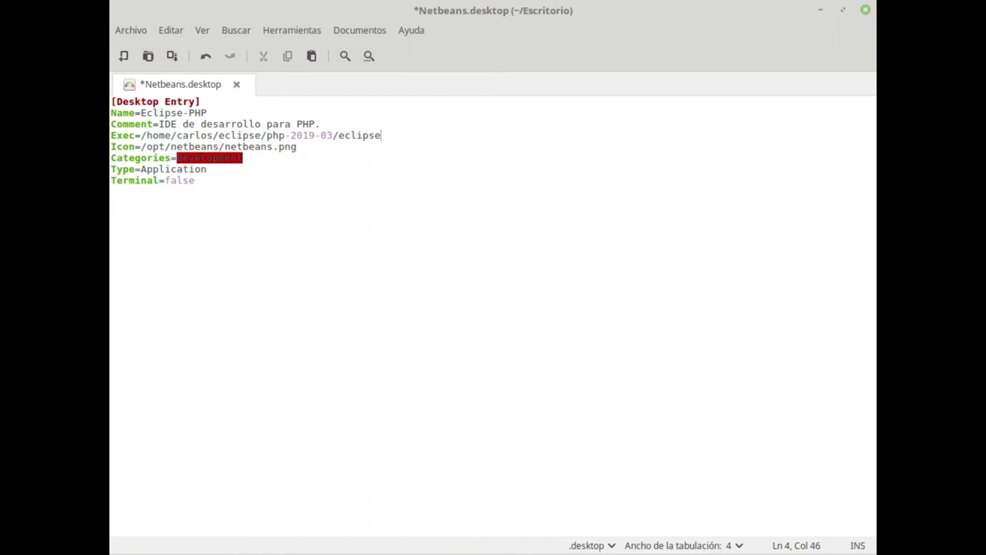
- Append /eclipse to the Exec path so it points to the executable inside the eclipse folder
{"action": "key", "text": "alt+Tab"}
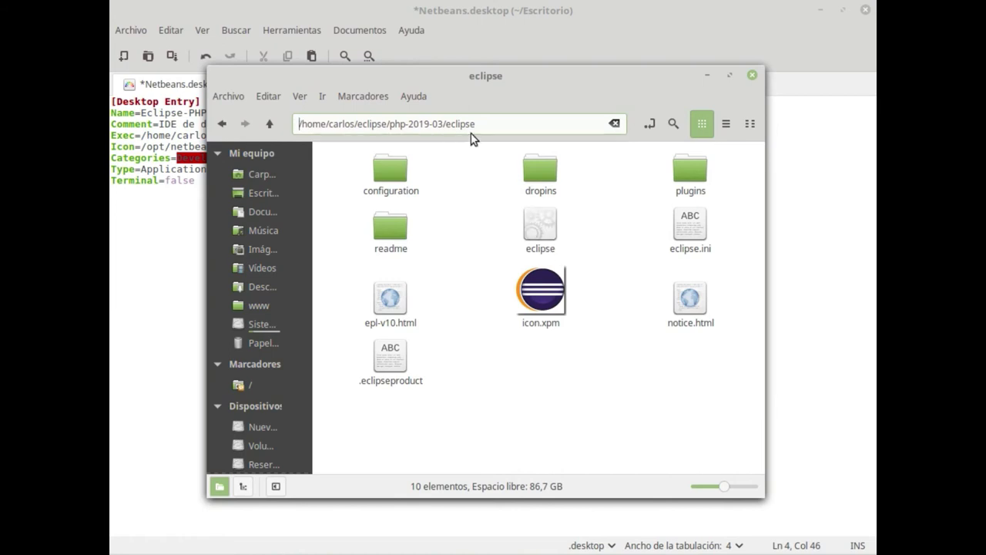
{"action": "left_click", "coordinate": [117, 210]}
{"action": "left_click", "coordinate": [405, 144]}
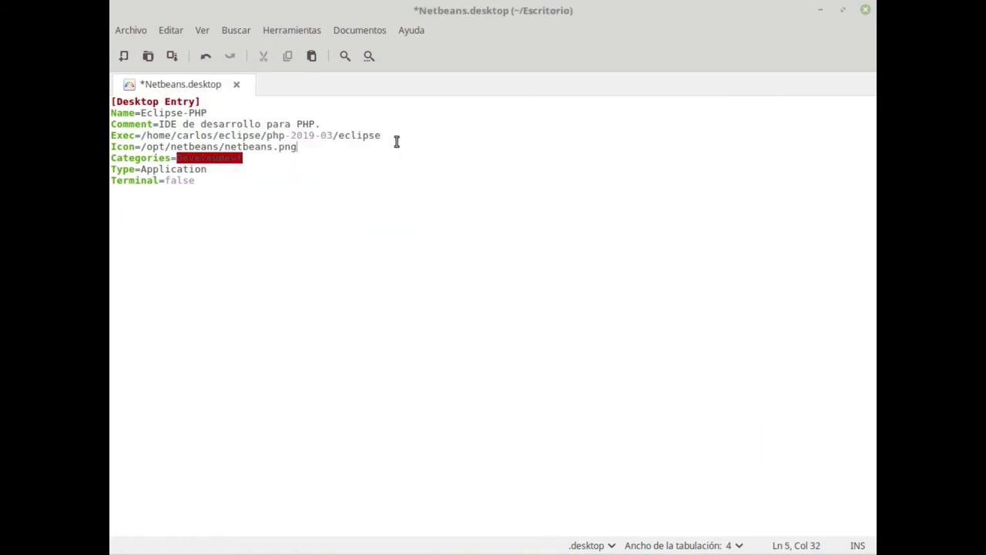
{"action": "left_click", "coordinate": [393, 136]}
{"action": "type", "text": "/E"}
{"action": "key", "text": "BackSpace"}
{"action": "key", "text": "BackSpace"}
{"action": "key", "text": "BackSpace"}
{"action": "type", "text": "clipse"}
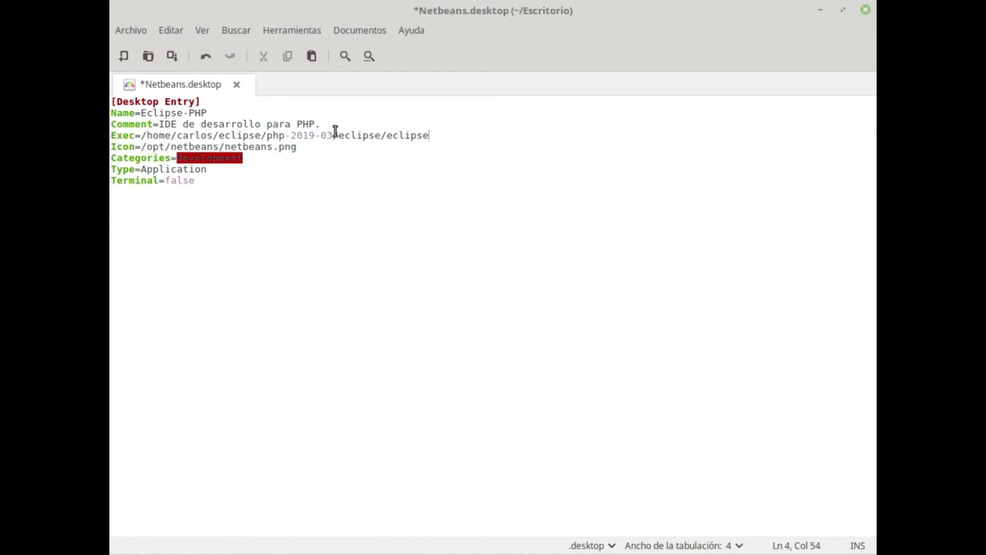
- Replace the Icon path with the folder part of the Exec path, including the trailing slash
{"action": "left_click_drag", "start_coordinate": [388, 135], "coordinate": [145, 136]}
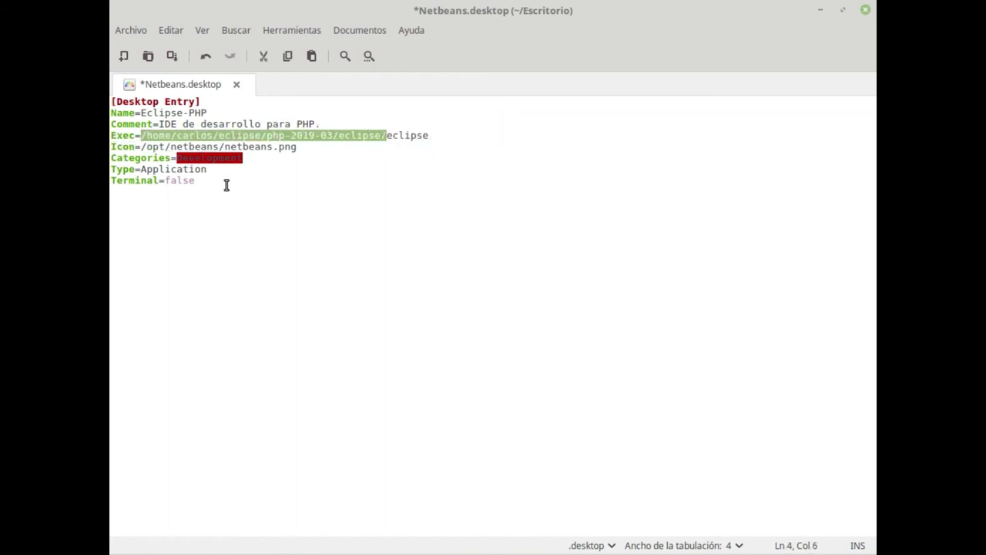
{"action": "left_click_drag", "start_coordinate": [308, 146], "coordinate": [142, 146]}
{"action": "type", "text": "/home/carlos/eclipse/php-2019-03/eclipse/"}
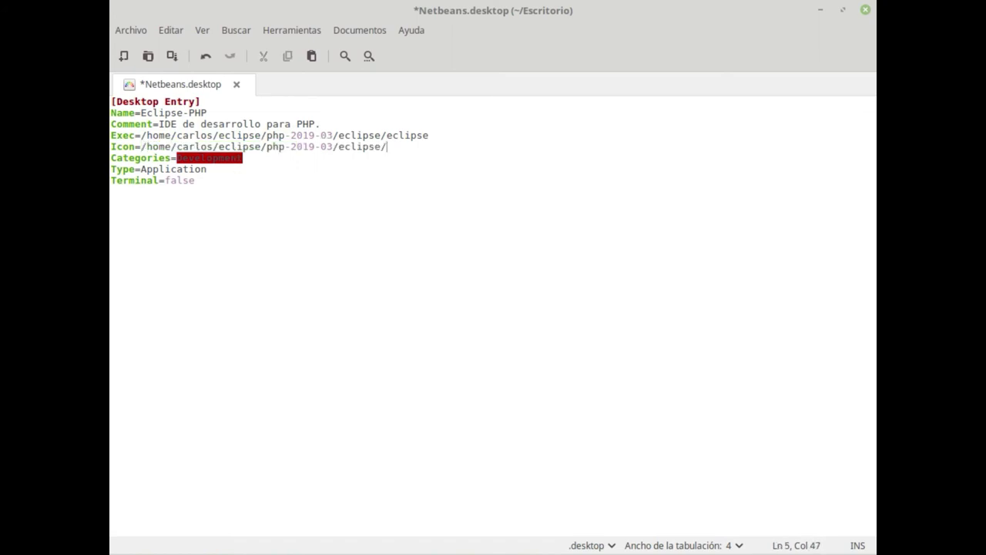
- Copy the full file name icon.xpm from the eclipse folder and append it to the Icon path
{"action": "key", "text": "alt+Tab"}
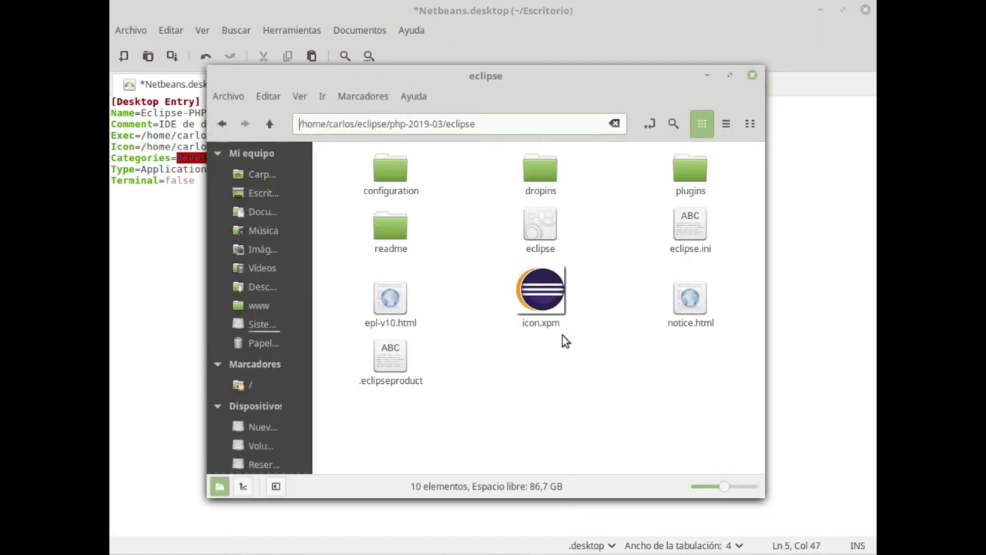
{"action": "left_click", "coordinate": [546, 323]}
{"action": "right_click", "coordinate": [546, 322]}
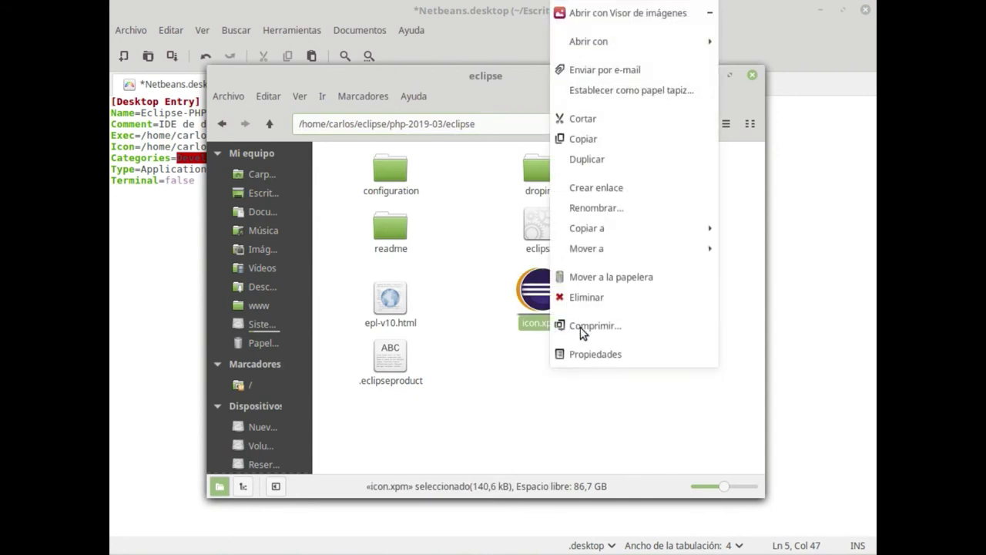
{"action": "left_click", "coordinate": [597, 208]}
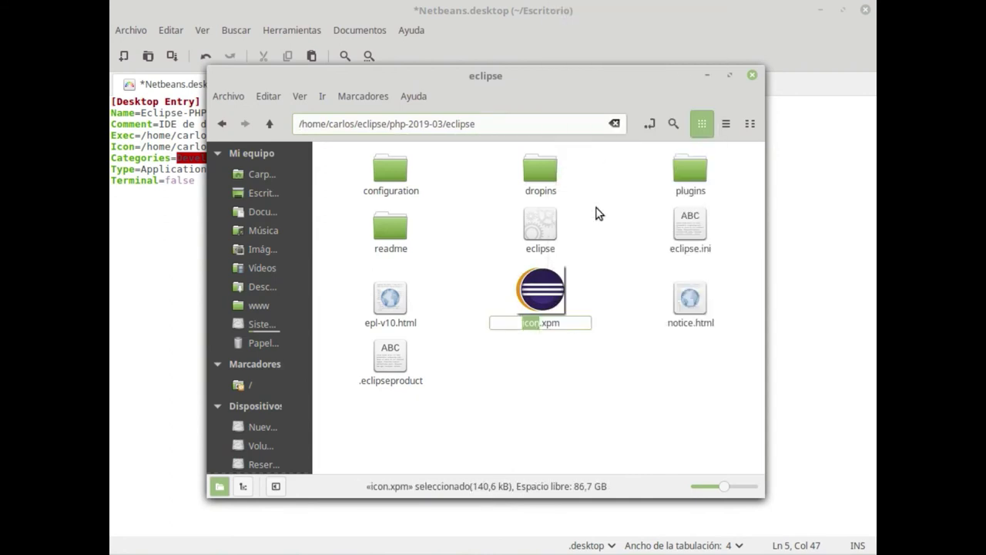
{"action": "key", "text": "Right"}
{"action": "key", "text": "ctrl+shift+Left"}
{"action": "key", "text": "ctrl+shift+Left"}
{"action": "key", "text": "ctrl+c"}
{"action": "key", "text": "Return"}
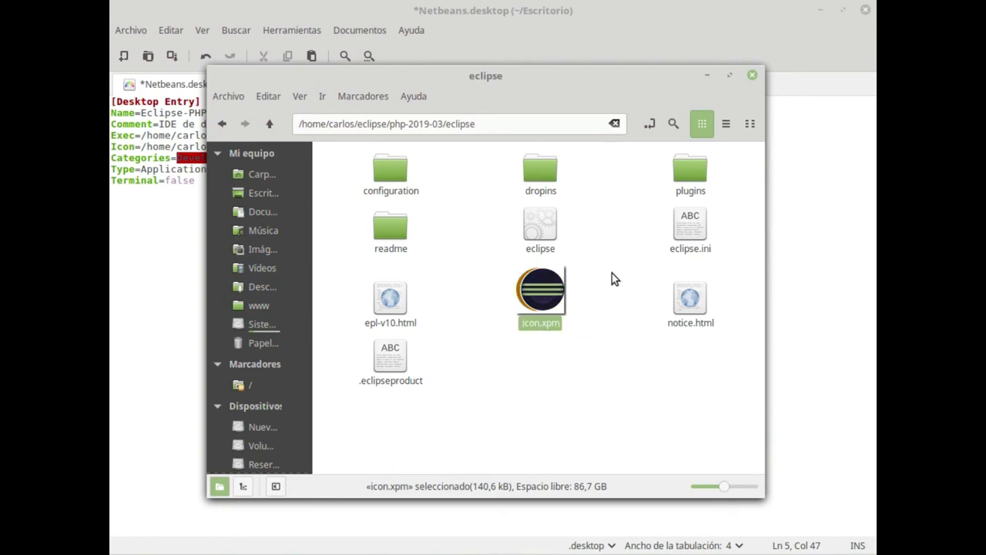
{"action": "left_click", "coordinate": [141, 243]}
{"action": "left_click", "coordinate": [423, 146]}
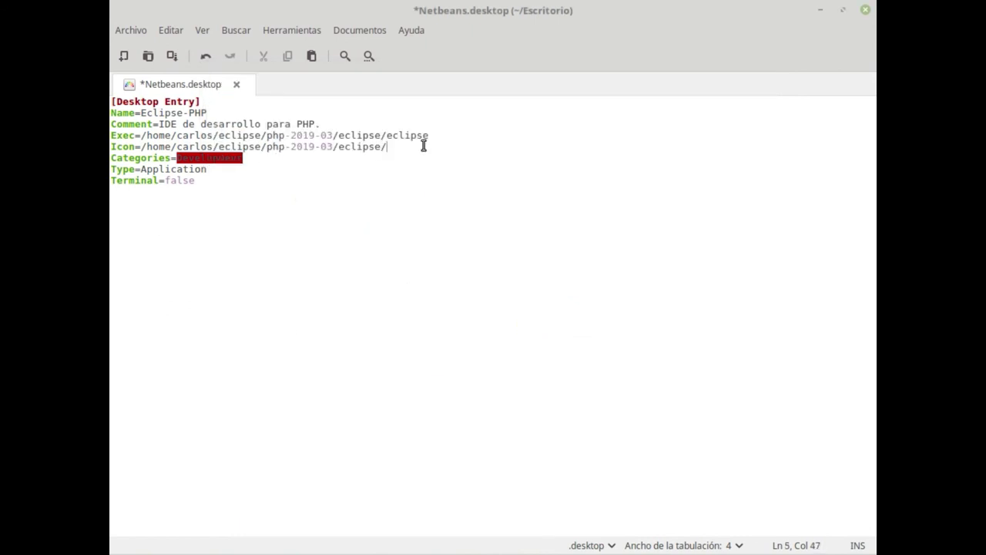
{"action": "key", "text": "ctrl+v"}
- Save Netbeans.desktop, then clear the desktop by closing the editor and minimizing the eclipse folder window
{"action": "key", "text": "ctrl+s"}
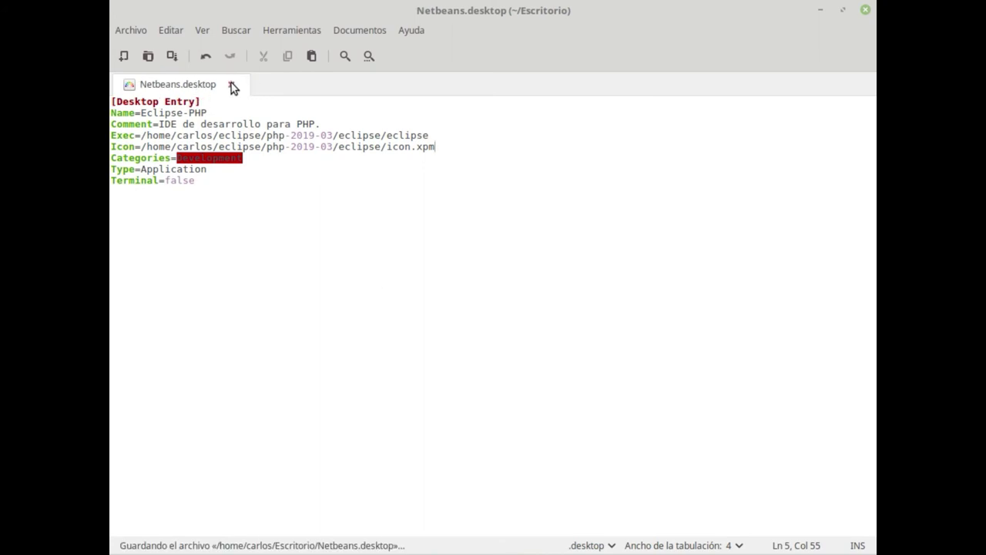
{"action": "left_click", "coordinate": [865, 10]}
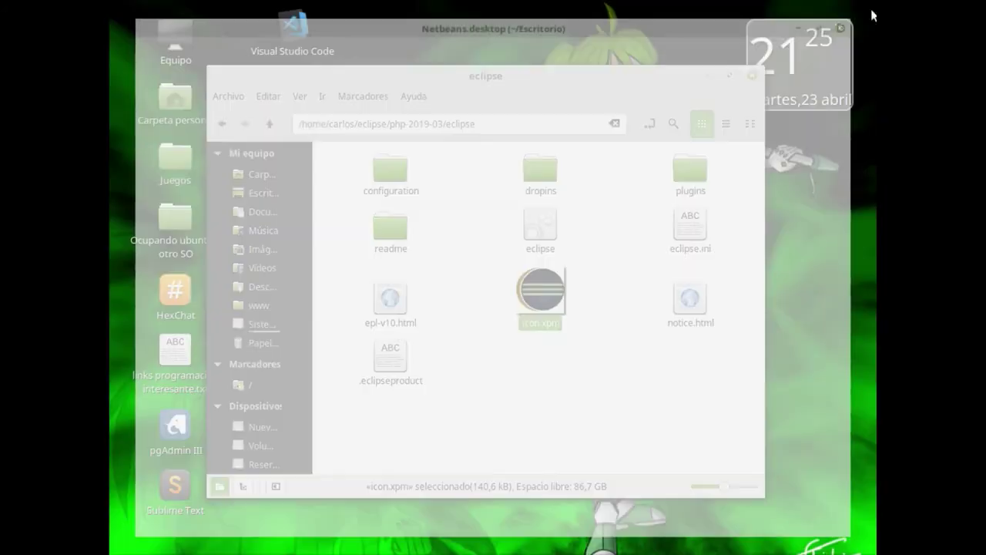
{"action": "left_click", "coordinate": [710, 75]}
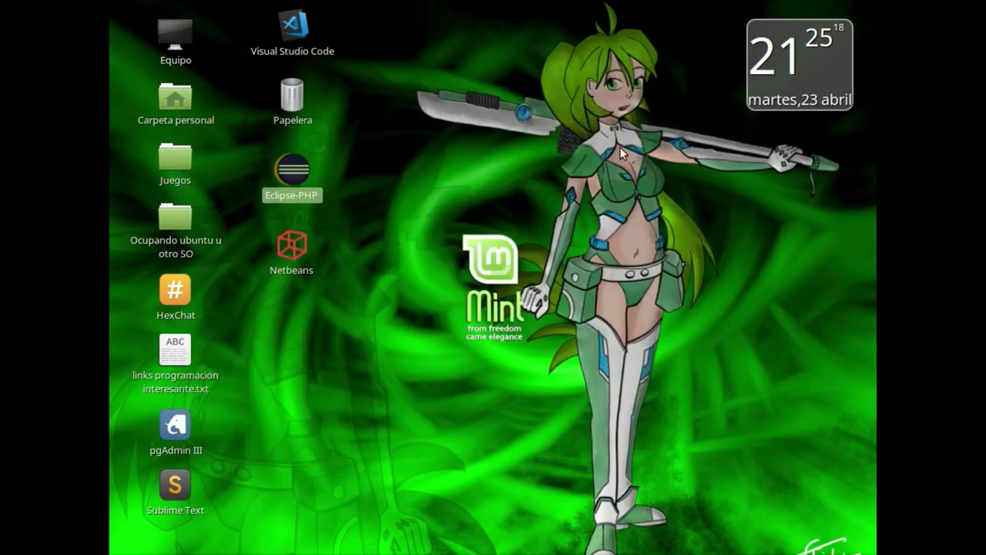
- Rename the Eclipse-PHP desktop launcher by adding the .desktop extension to its name
{"action": "left_click", "coordinate": [302, 257]}
{"action": "right_click", "coordinate": [296, 183]}
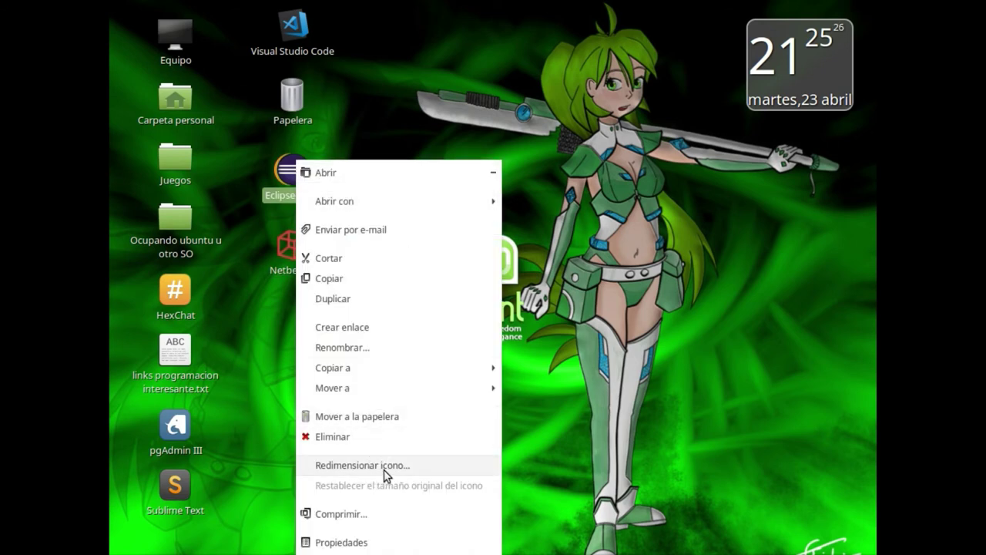
{"action": "left_click", "coordinate": [362, 347]}
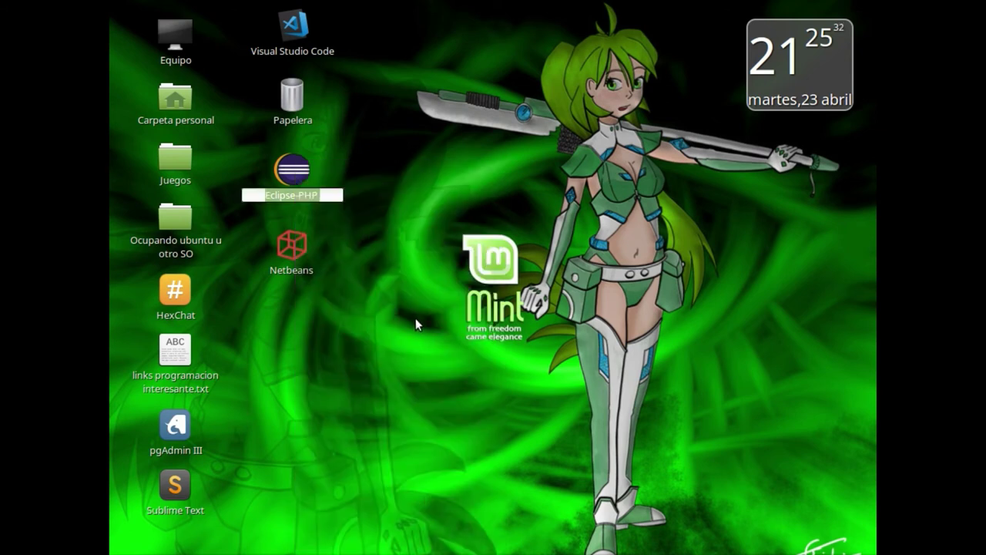
{"action": "key", "text": "End"}
{"action": "type", "text": ".d"}
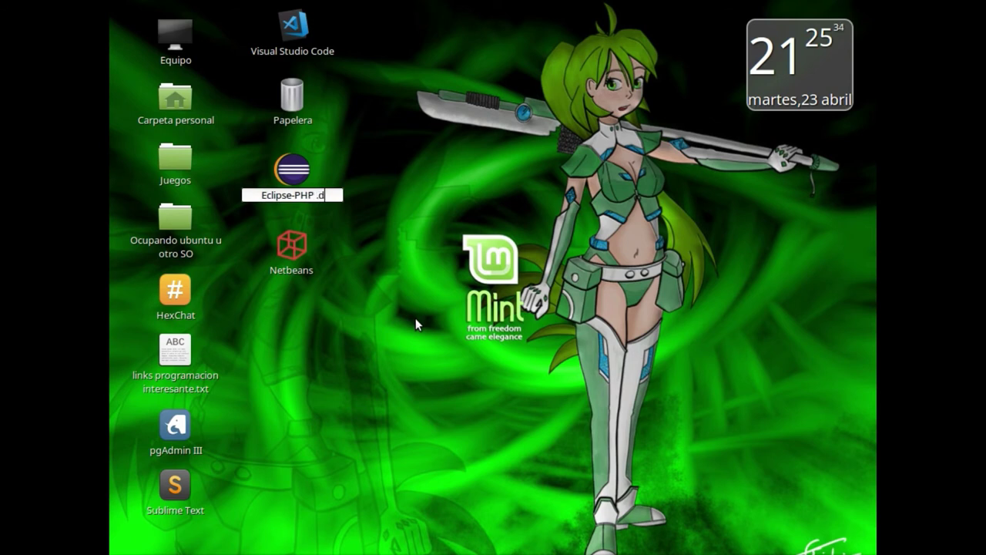
{"action": "type", "text": "esktop"}
{"action": "key", "text": "Return"}
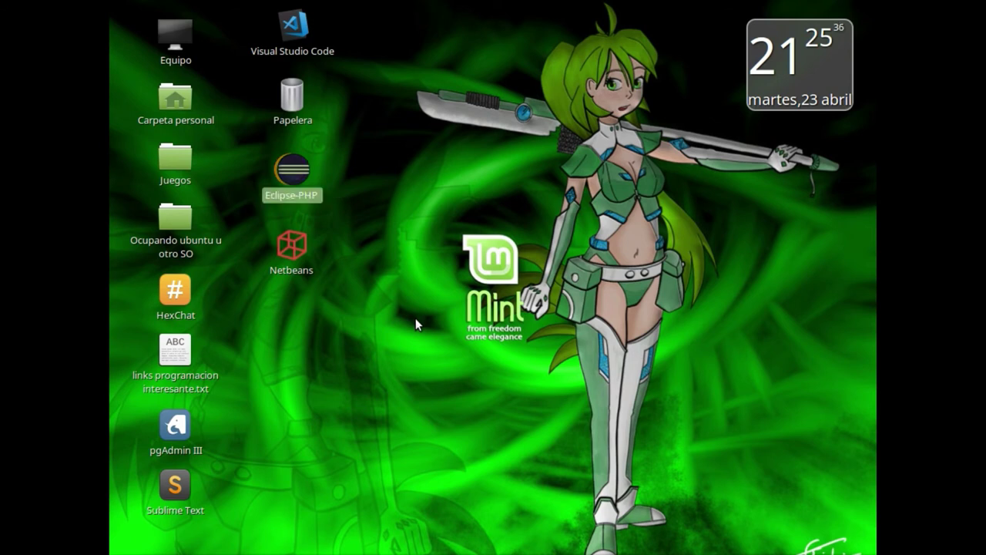
- Review the renamed launcher's contents in the text editor and close it without changes
{"action": "right_click", "coordinate": [301, 172]}
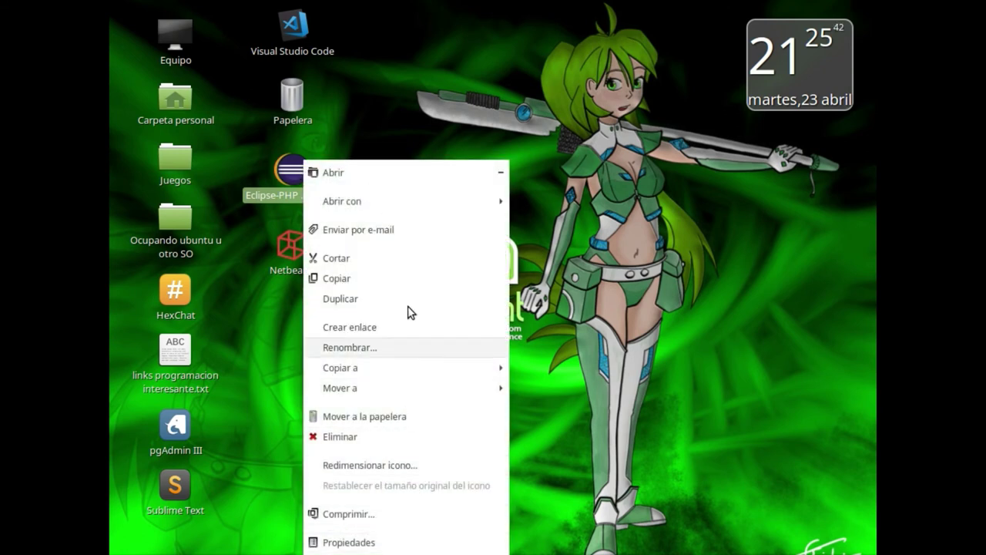
{"action": "mouse_move", "coordinate": [432, 200]}
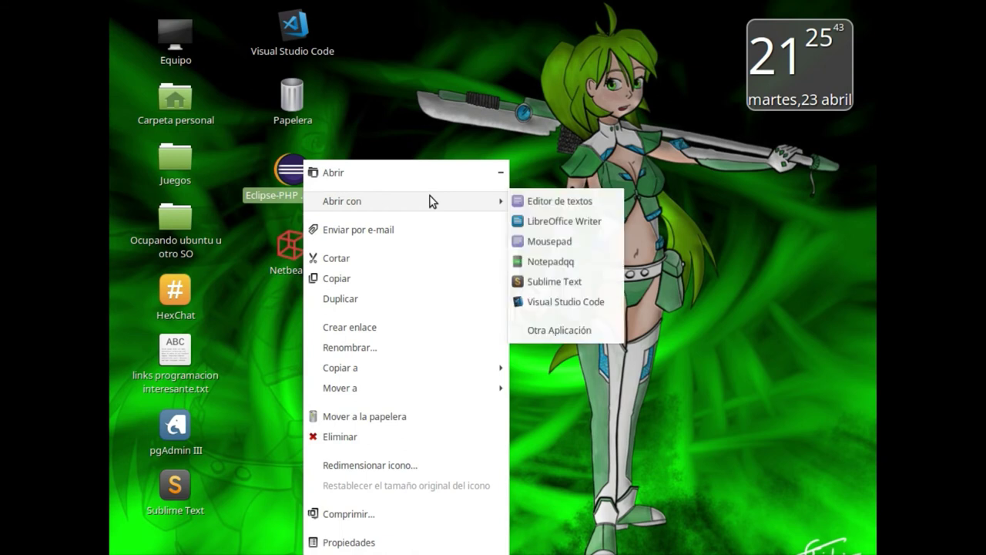
{"action": "left_click", "coordinate": [567, 202]}
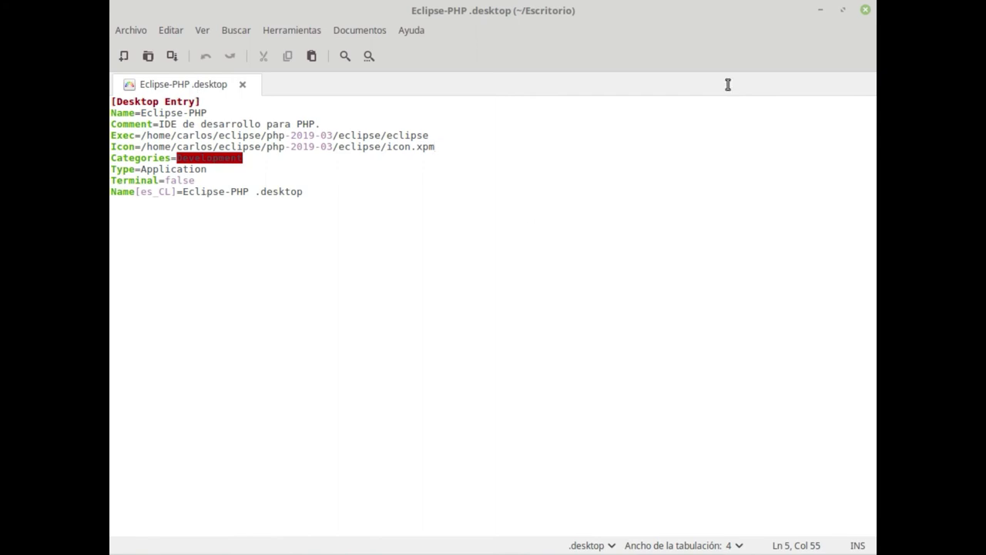
{"action": "left_click", "coordinate": [865, 11]}
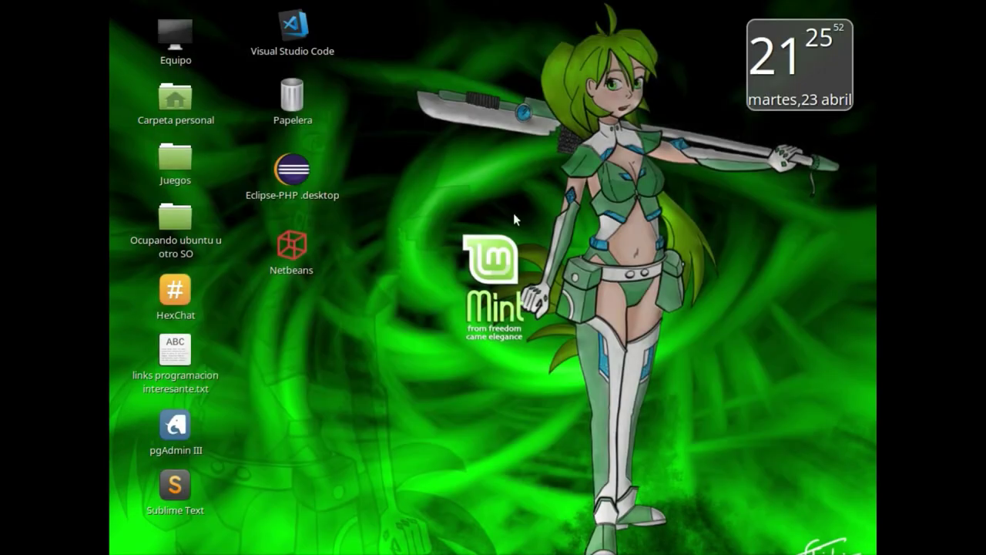
- Rename the launcher to Eclipse-PHP.desktop, removing the space before the extension
{"action": "right_click", "coordinate": [307, 161]}
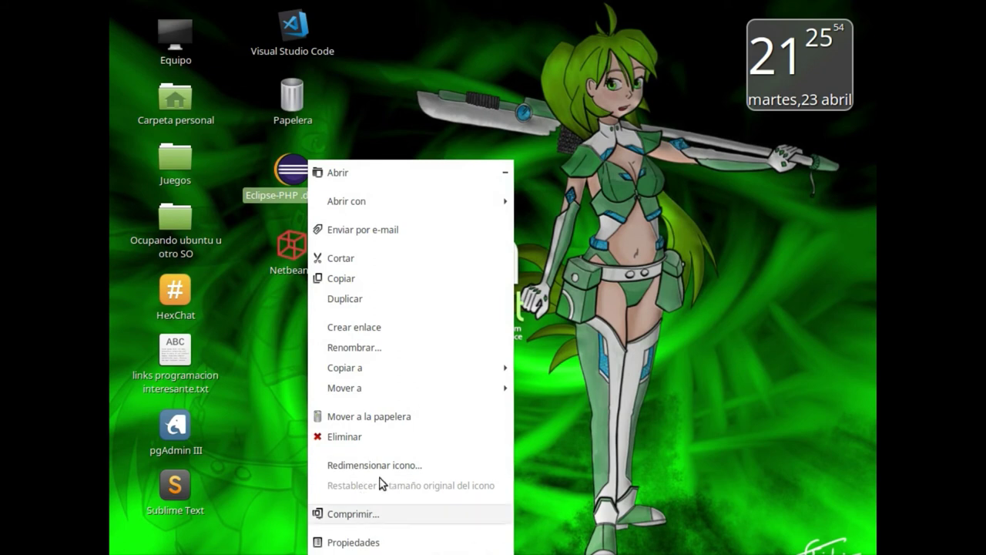
{"action": "left_click", "coordinate": [366, 343]}
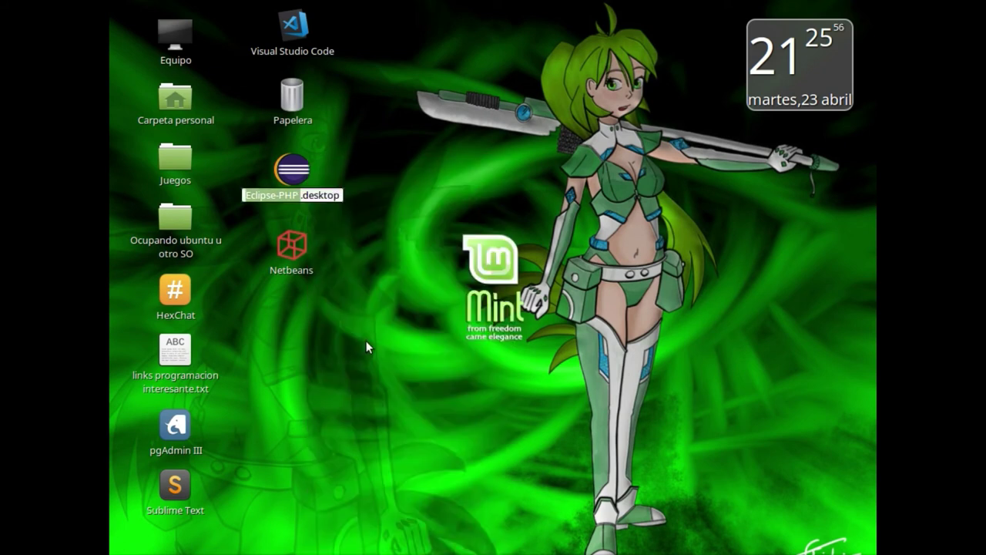
{"action": "key", "text": "Right"}
{"action": "key", "text": "Right"}
{"action": "key", "text": "Right"}
{"action": "key", "text": "Right"}
{"action": "key", "text": "Right"}
{"action": "key", "text": "Right"}
{"action": "key", "text": "Right"}
{"action": "key", "text": "Right"}
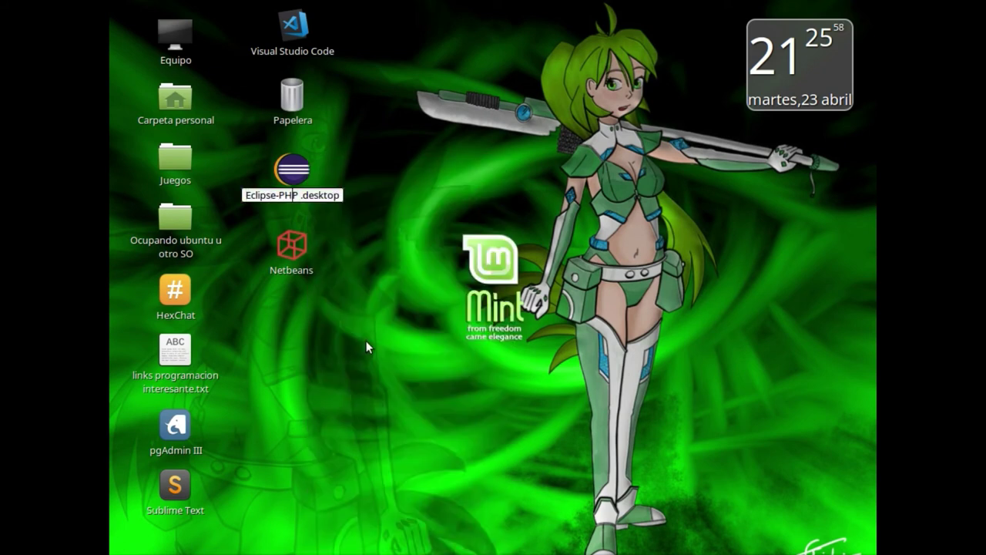
{"action": "key", "text": "Return"}
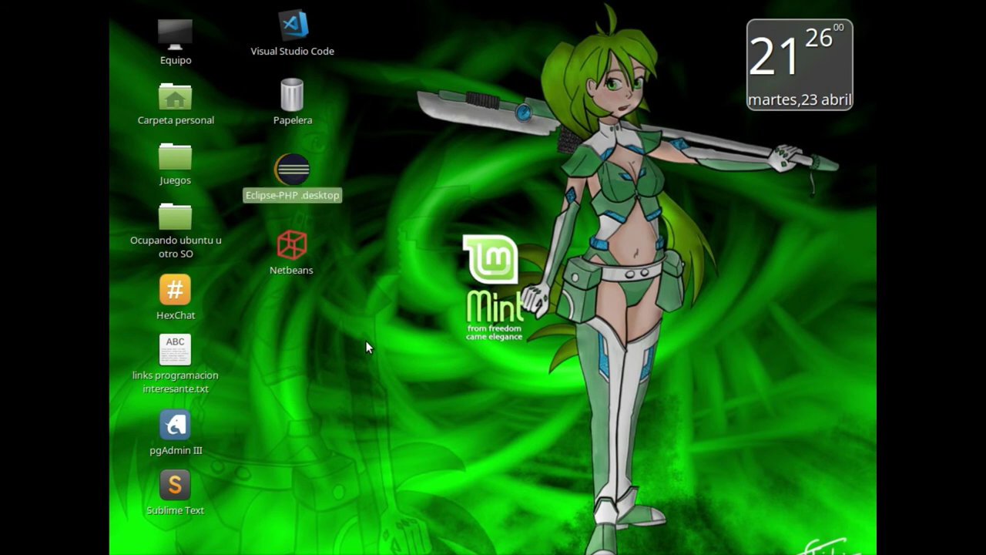
- Start Eclipse from the Eclipse-PHP.desktop launcher on the desktop
{"action": "left_click", "coordinate": [338, 398]}
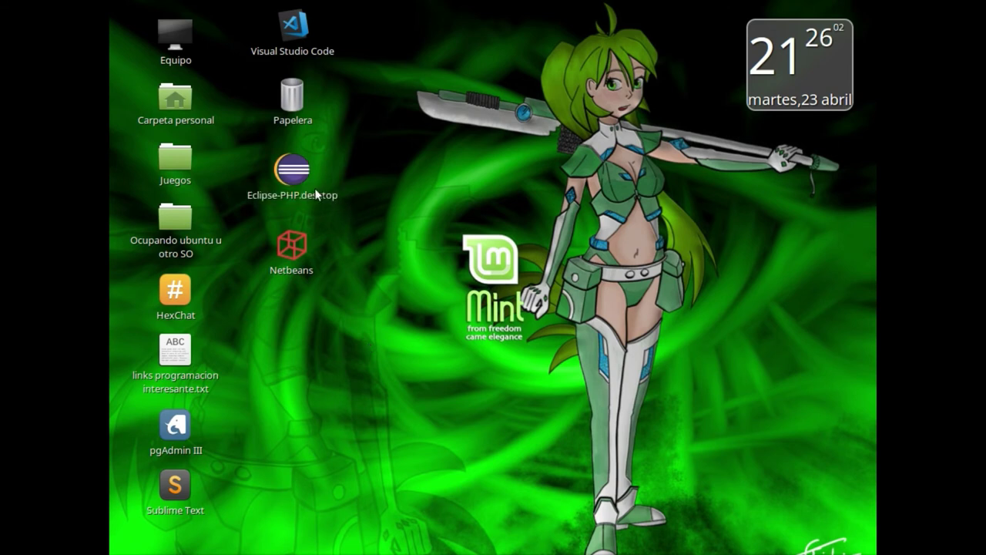
{"action": "left_click", "coordinate": [284, 176]}
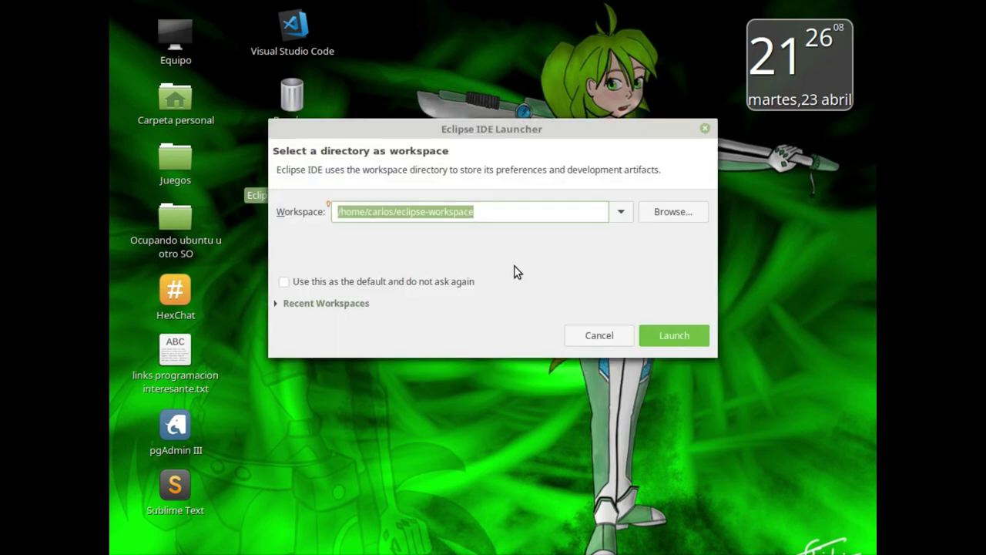
- Dismiss the Eclipse workspace prompt and open a terminal in the Escritorio folder of the home directory
{"action": "left_click", "coordinate": [605, 333]}
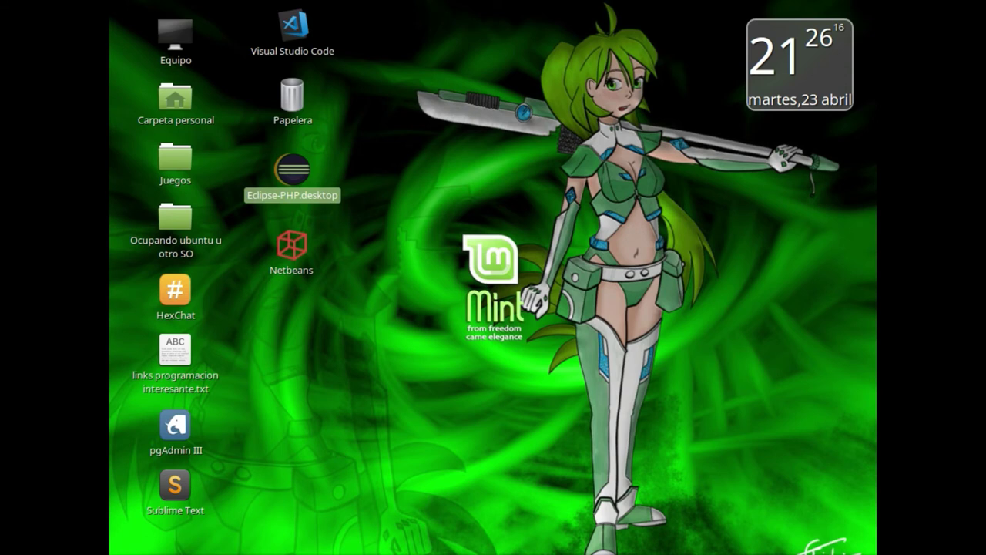
{"action": "key", "text": "ctrl+alt+t"}
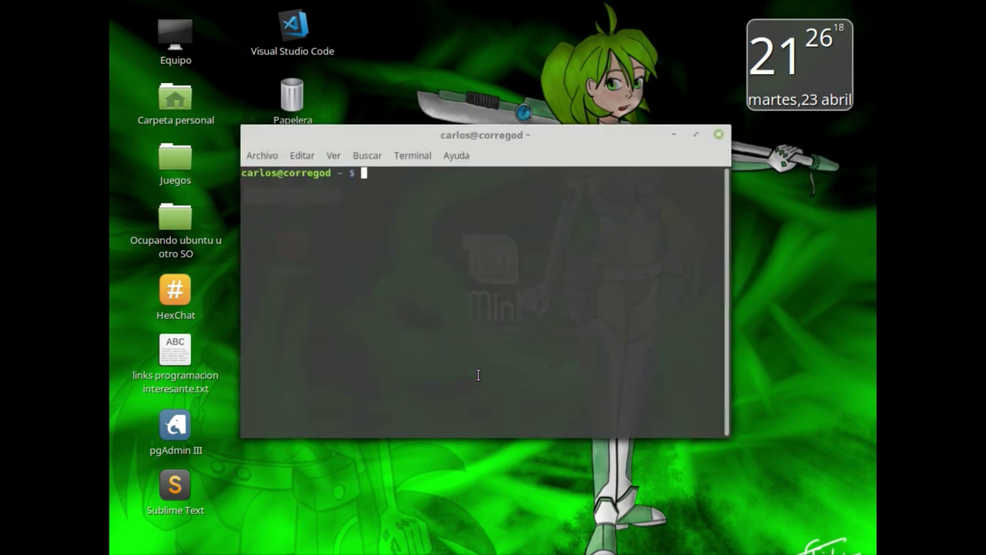
{"action": "type", "text": "cd /home/ca"}
{"action": "key", "text": "Tab"}
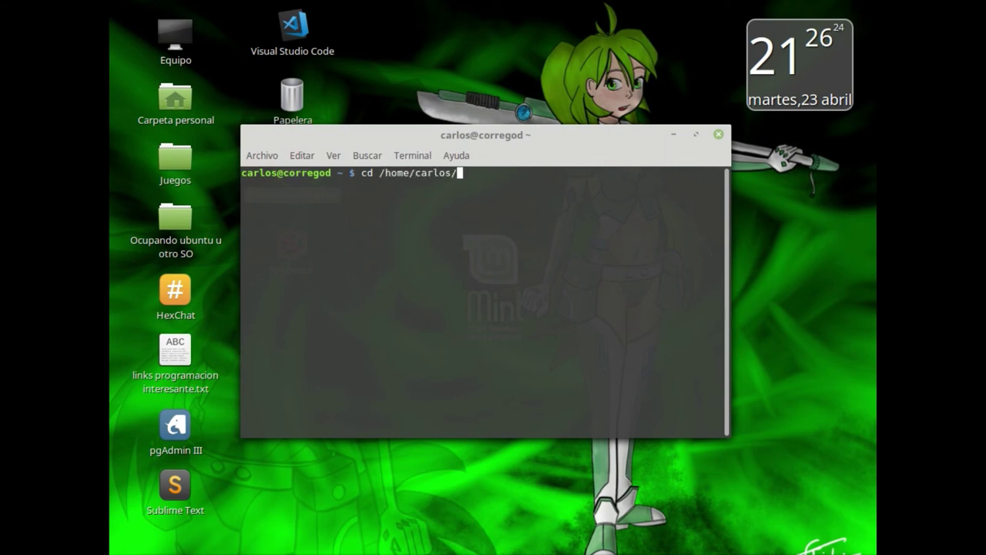
{"action": "type", "text": "Es"}
{"action": "key", "text": "Tab"}
{"action": "key", "text": "Return"}
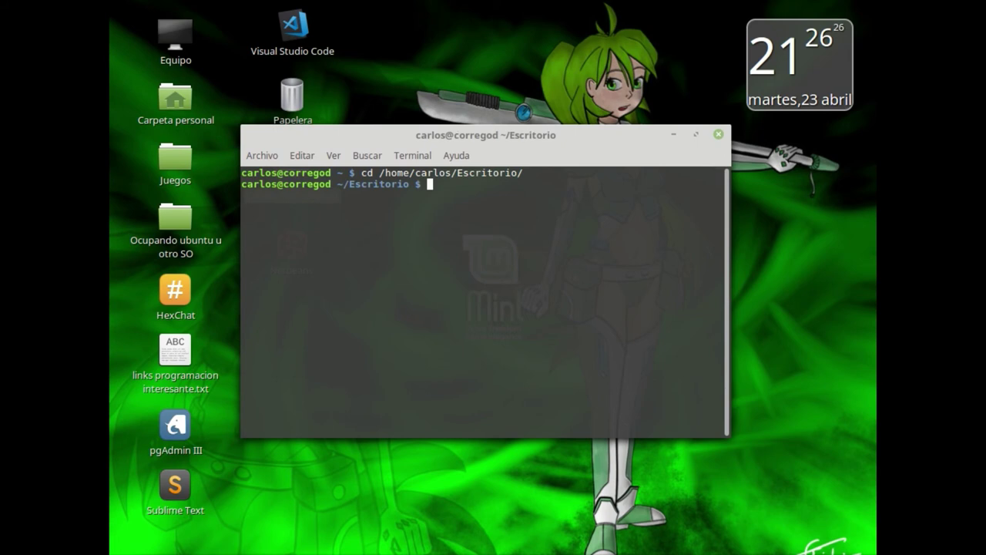
- List the Escritorio folder's contents and copy the file name Eclipse-PHP.desktop from the listing
{"action": "type", "text": "ls"}
{"action": "key", "text": "Return"}
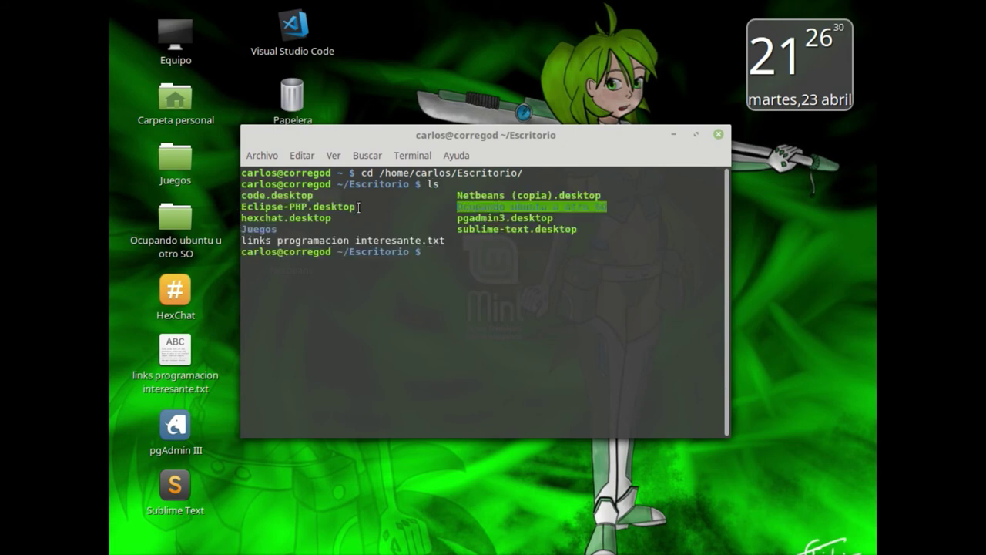
{"action": "left_click_drag", "start_coordinate": [359, 208], "coordinate": [241, 207]}
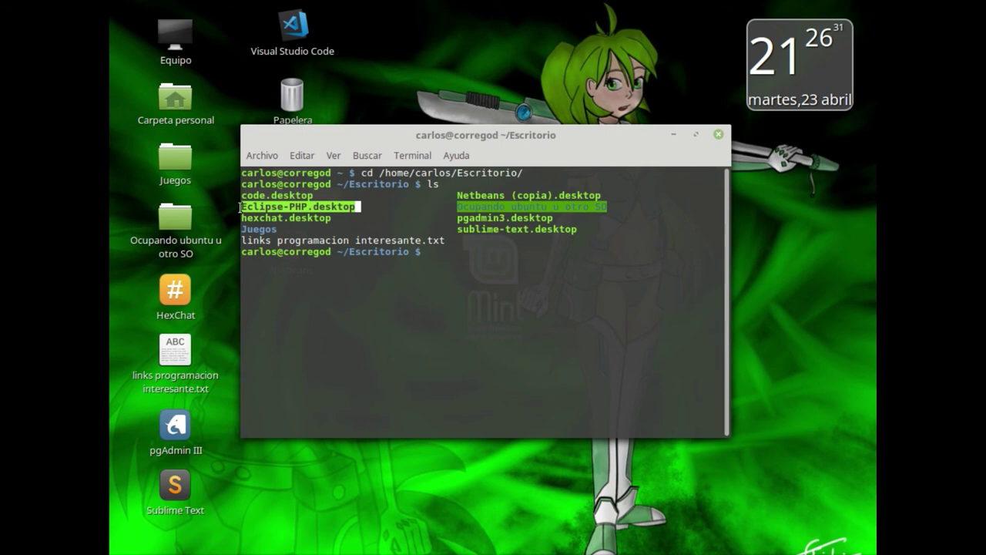
{"action": "right_click", "coordinate": [293, 206]}
{"action": "left_click", "coordinate": [348, 289]}
{"action": "right_click", "coordinate": [342, 205]}
{"action": "left_click", "coordinate": [383, 268]}
{"action": "left_click", "coordinate": [531, 255]}
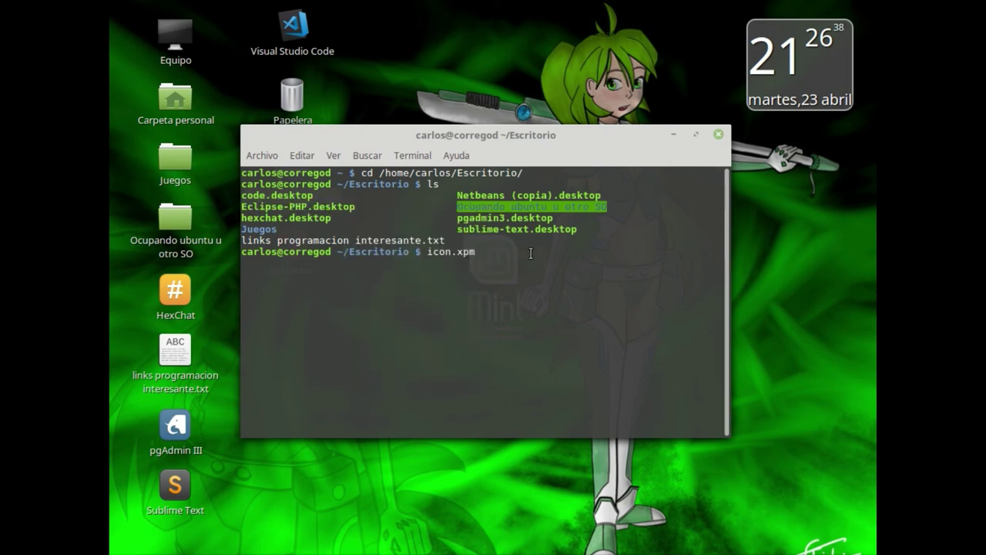
- Clear the wrongly pasted text and enter the start of the copy command as sudo cp Eclipse-PHP.desktop /usr/
{"action": "key", "text": "BackSpace"}
{"action": "key", "text": "BackSpace"}
{"action": "key", "text": "BackSpace"}
{"action": "key", "text": "BackSpace"}
{"action": "key", "text": "BackSpace"}
{"action": "key", "text": "BackSpace"}
{"action": "key", "text": "BackSpace"}
{"action": "key", "text": "BackSpace"}
{"action": "type", "text": "sudo cp"}
{"action": "right_click", "coordinate": [485, 247]}
{"action": "left_click", "coordinate": [531, 331]}
{"action": "type", "text": "/"}
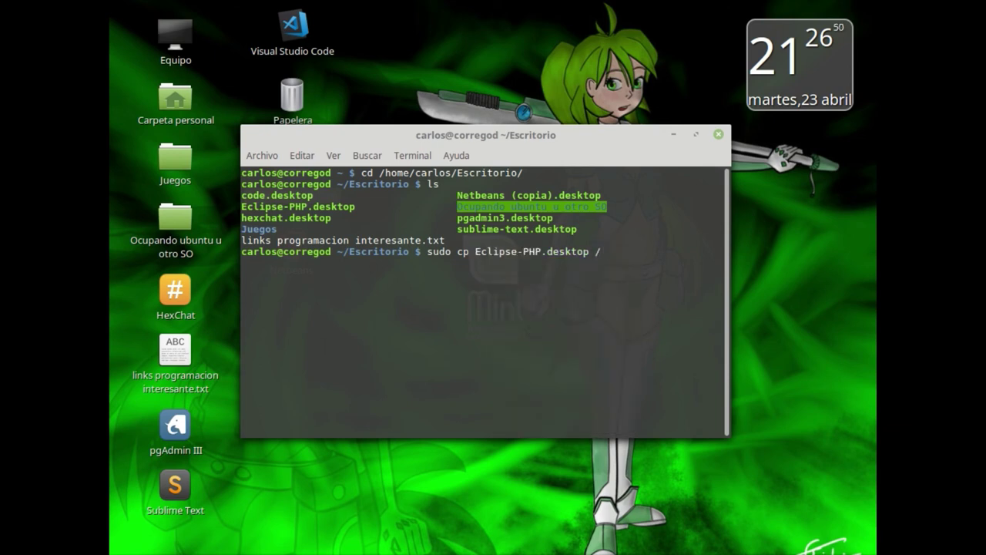
{"action": "type", "text": "usr/"}
- Try to complete the copy destination with a folder starting with app inside /usr/bin
{"action": "type", "text": "app"}
{"action": "key", "text": "BackSpace"}
{"action": "key", "text": "BackSpace"}
{"action": "key", "text": "BackSpace"}
{"action": "type", "text": "bin/app"}
{"action": "key", "text": "Tab"}
{"action": "key", "text": "Tab"}
{"action": "key", "text": "Tab"}
{"action": "key", "text": "Tab"}
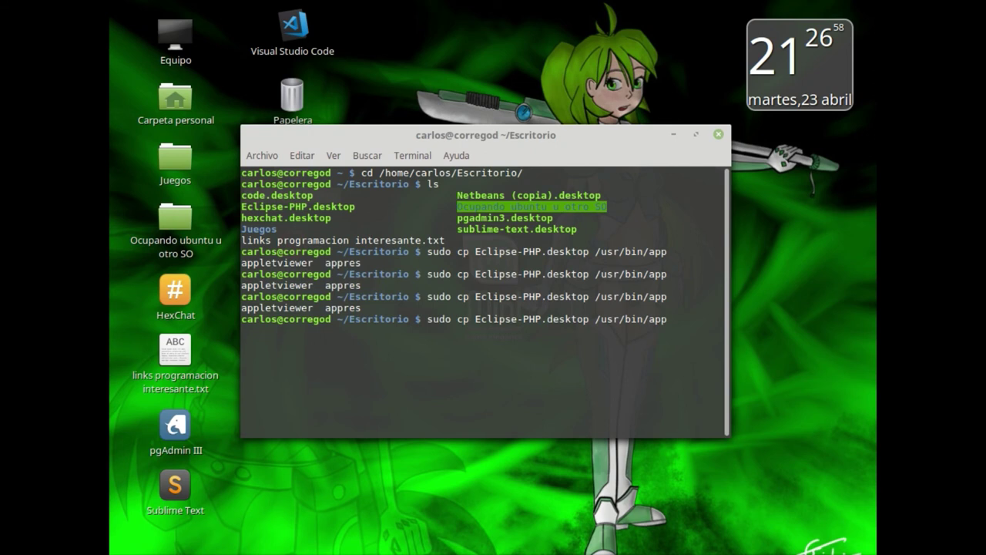
{"action": "key", "text": "BackSpace"}
{"action": "key", "text": "BackSpace"}
{"action": "key", "text": "BackSpace"}
{"action": "key", "text": "BackSpace"}
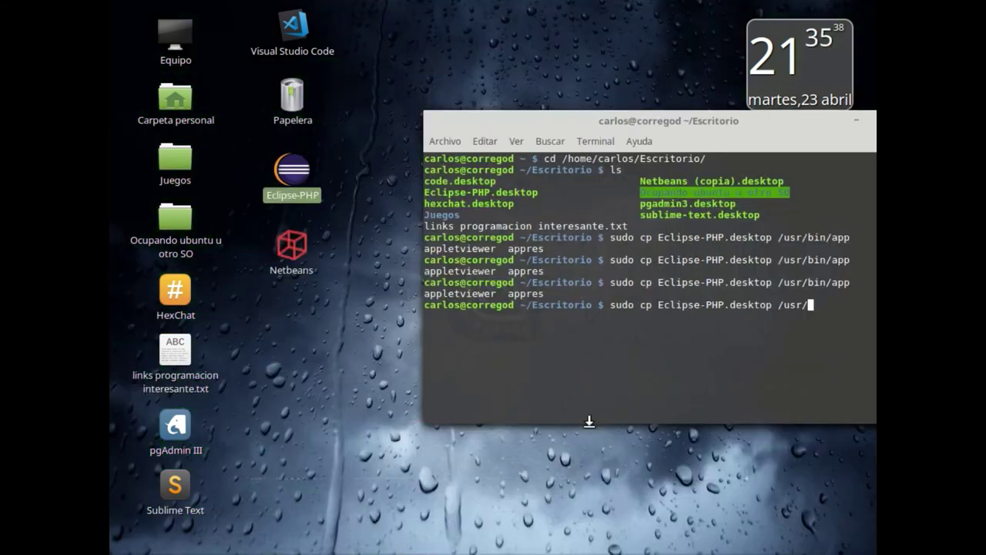
- Extend the copy destination to /usr/share/app and list the matching folders
{"action": "type", "text": "share/app"}
{"action": "key", "text": "Tab"}
{"action": "key", "text": "Tab"}
{"action": "key", "text": "Tab"}
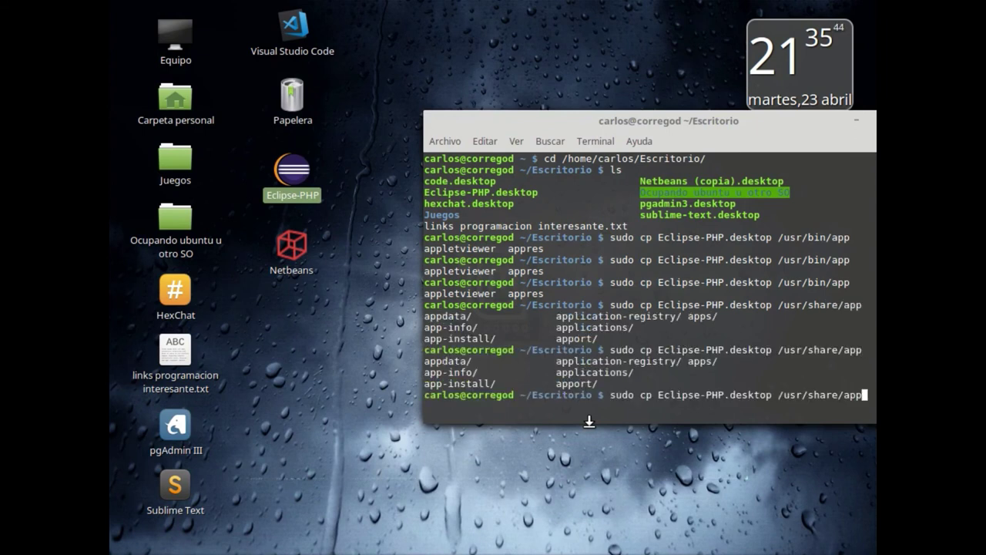
- Complete the copy destination as /usr/share/applications and run the command, authenticating with the sudo password
{"action": "type", "text": "pli"}
{"action": "left_click_drag", "start_coordinate": [712, 119], "coordinate": [519, 108]}
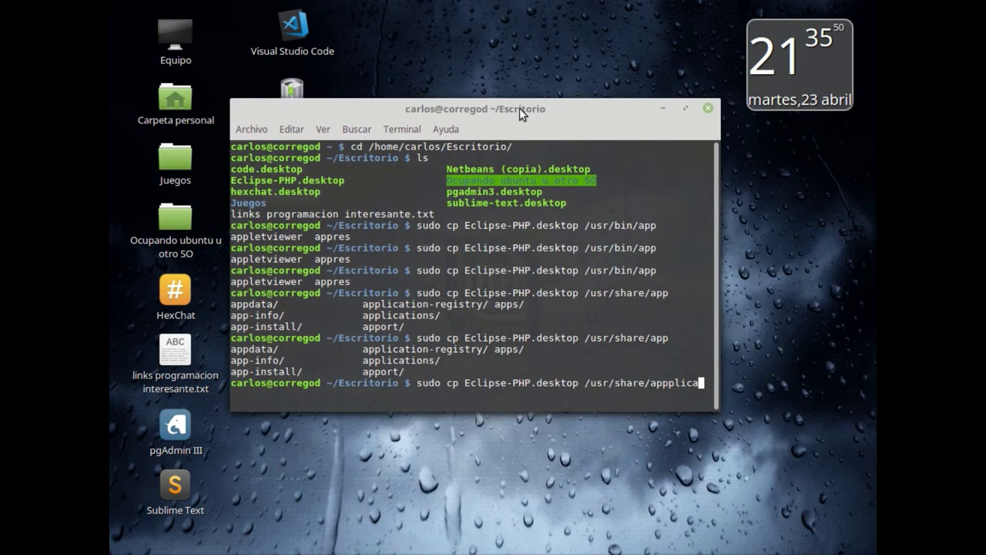
{"action": "key", "text": "BackSpace"}
{"action": "key", "text": "BackSpace"}
{"action": "key", "text": "BackSpace"}
{"action": "key", "text": "BackSpace"}
{"action": "key", "text": "BackSpace"}
{"action": "type", "text": "lications"}
{"action": "key", "text": "Tab"}
{"action": "key", "text": "BackSpace"}
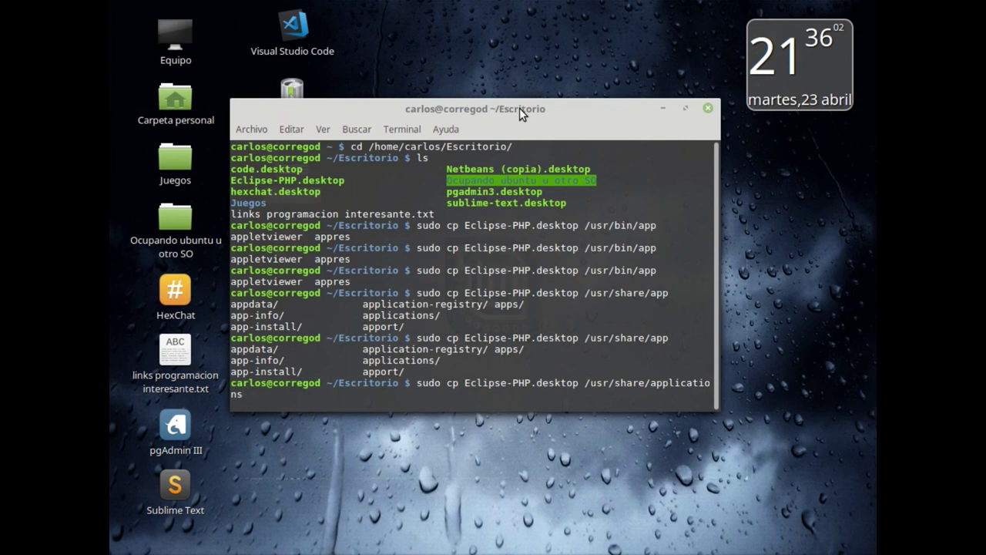
{"action": "key", "text": "Return"}
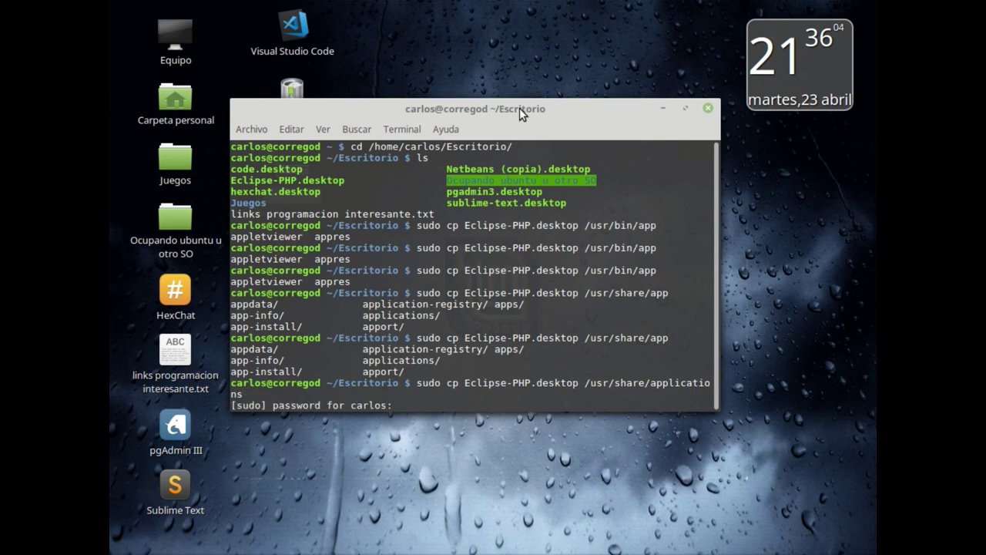
{"action": "key", "text": "Return"}
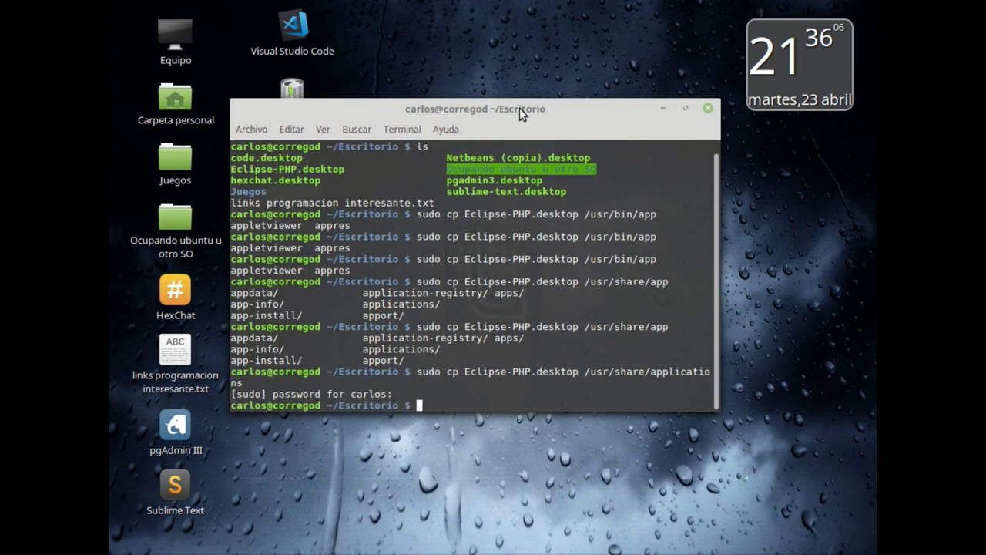
- Check the Programación category of the applications menu for the Eclipse-PHP entry
{"action": "key", "text": "super"}
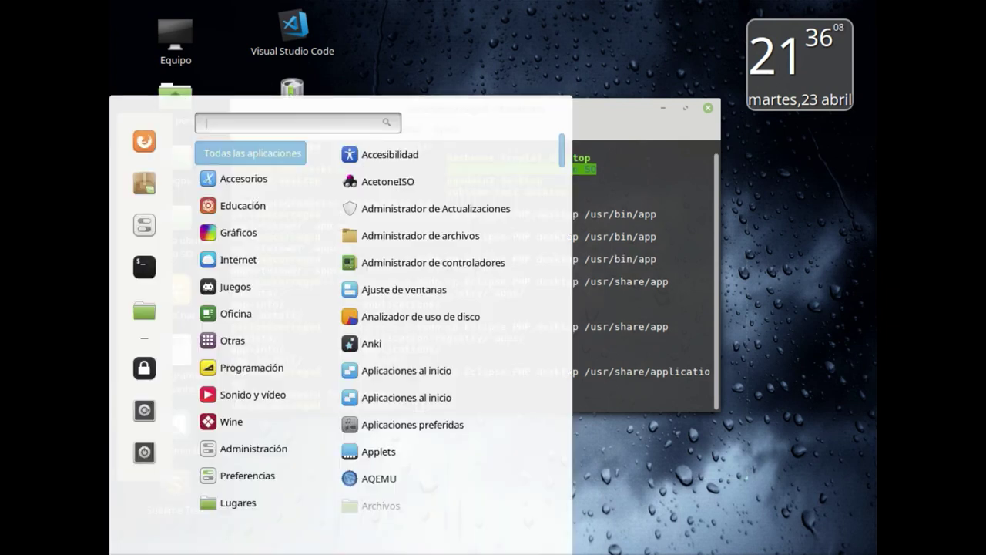
{"action": "mouse_move", "coordinate": [242, 367]}
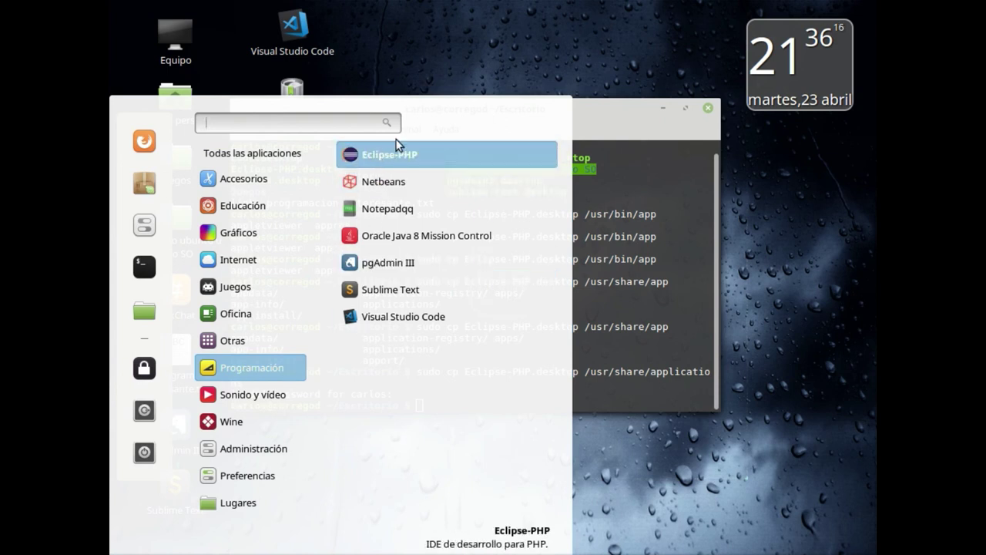
{"action": "left_click", "coordinate": [398, 54]}
- Minimize the terminal window and bring up the file manager showing the eclipse folder
{"action": "left_click_drag", "start_coordinate": [463, 108], "coordinate": [615, 109]}
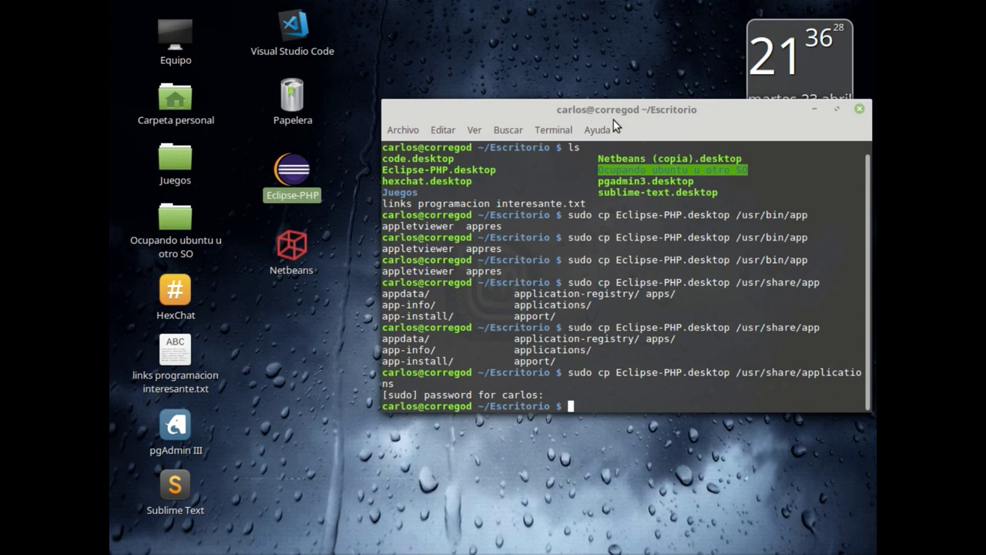
{"action": "left_click_drag", "start_coordinate": [513, 102], "coordinate": [462, 87]}
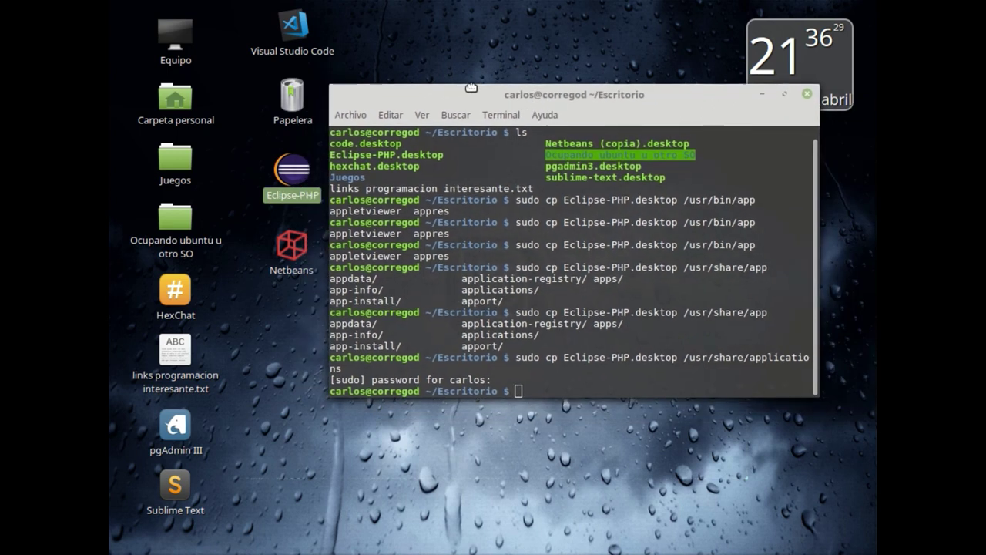
{"action": "left_click", "coordinate": [756, 95]}
{"action": "left_click", "coordinate": [307, 244]}
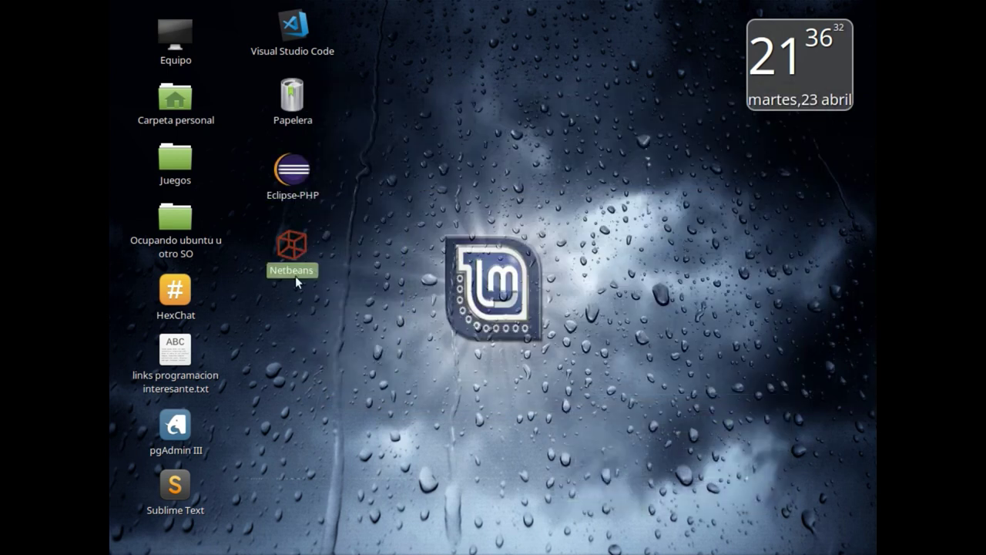
{"action": "left_click", "coordinate": [514, 313]}
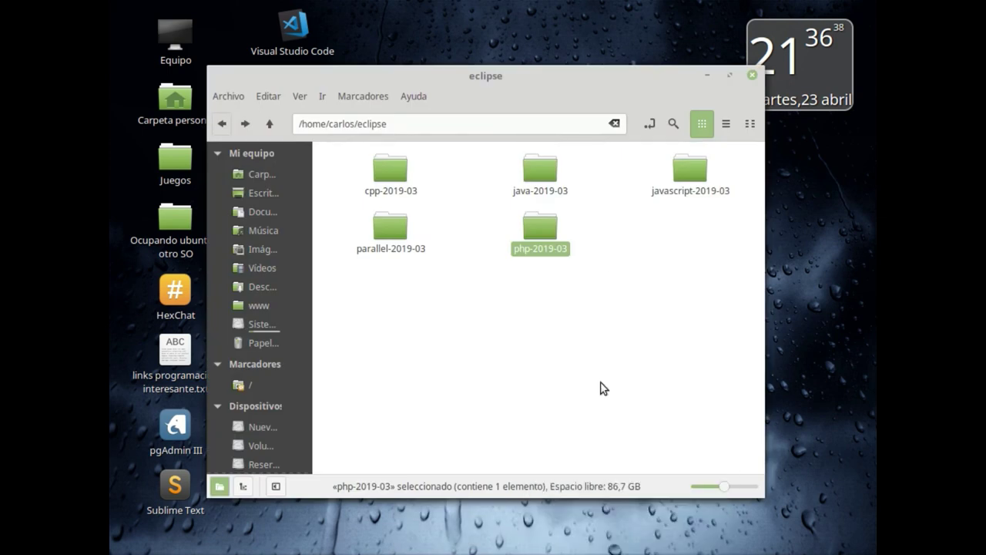
- Review the Eclipse edition folders, inspect the eclipse subfolder of parallel-2019-03, and minimize the file manager
{"action": "left_click", "coordinate": [616, 284]}
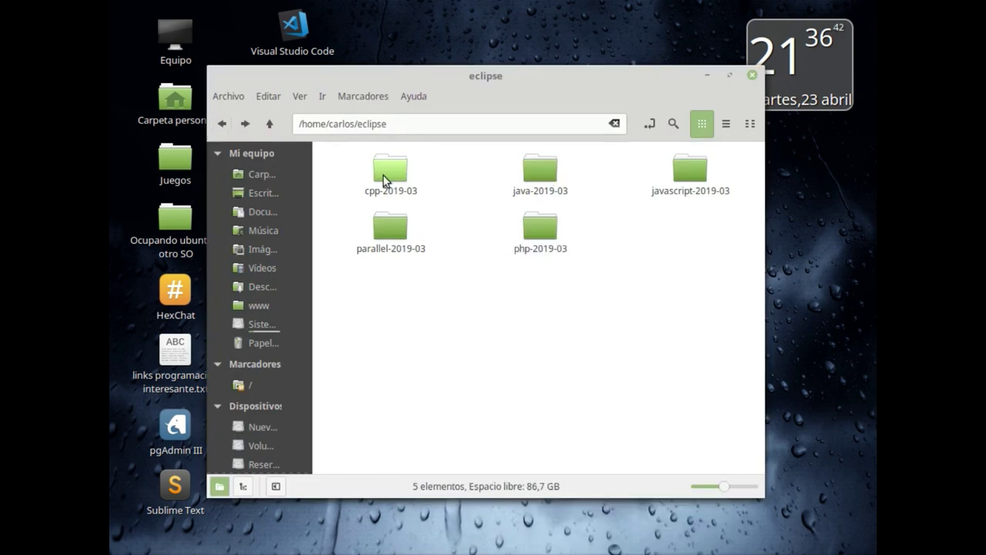
{"action": "left_click", "coordinate": [542, 180]}
{"action": "left_click", "coordinate": [685, 189]}
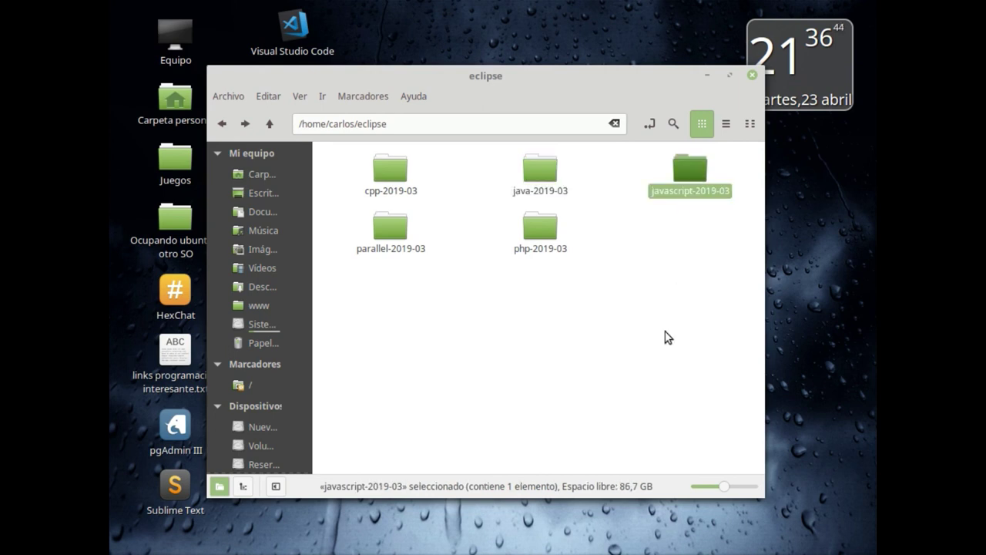
{"action": "left_click", "coordinate": [536, 251]}
{"action": "double_click", "coordinate": [389, 242]}
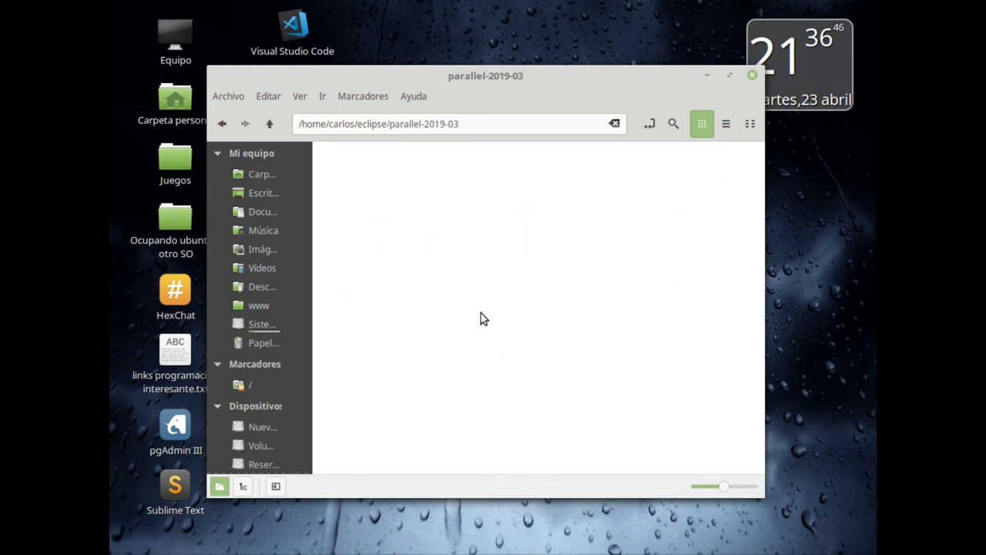
{"action": "double_click", "coordinate": [397, 176]}
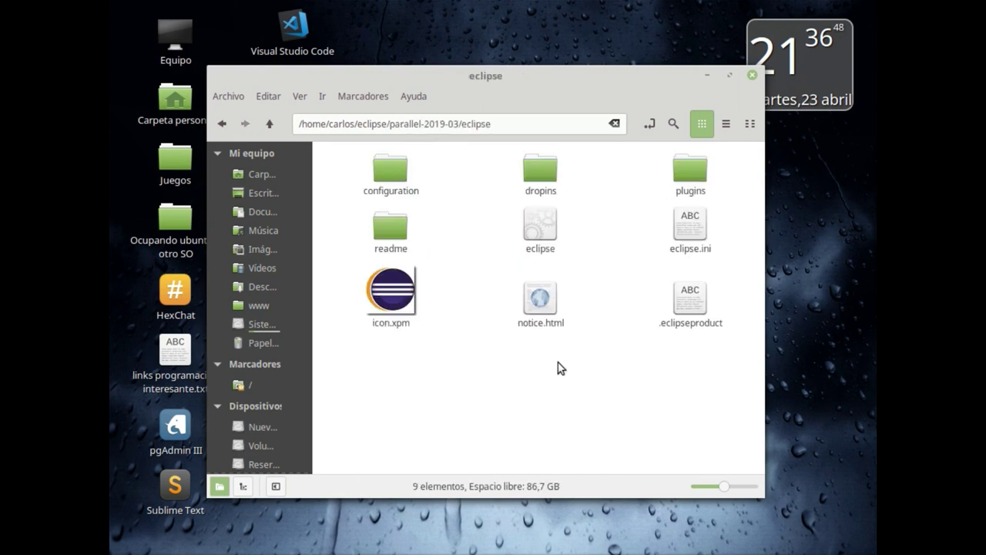
{"action": "left_click", "coordinate": [222, 124]}
{"action": "left_click", "coordinate": [222, 124]}
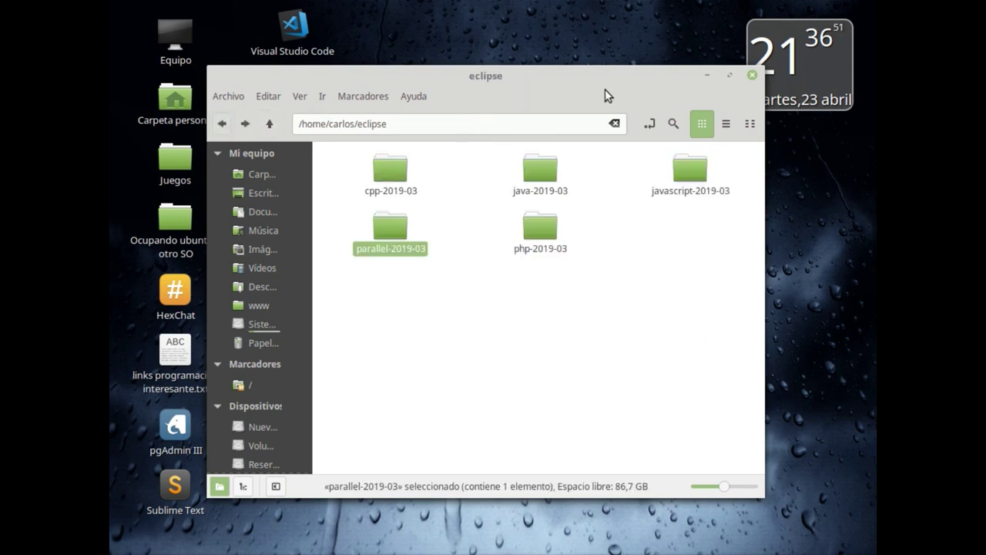
{"action": "left_click", "coordinate": [704, 75]}
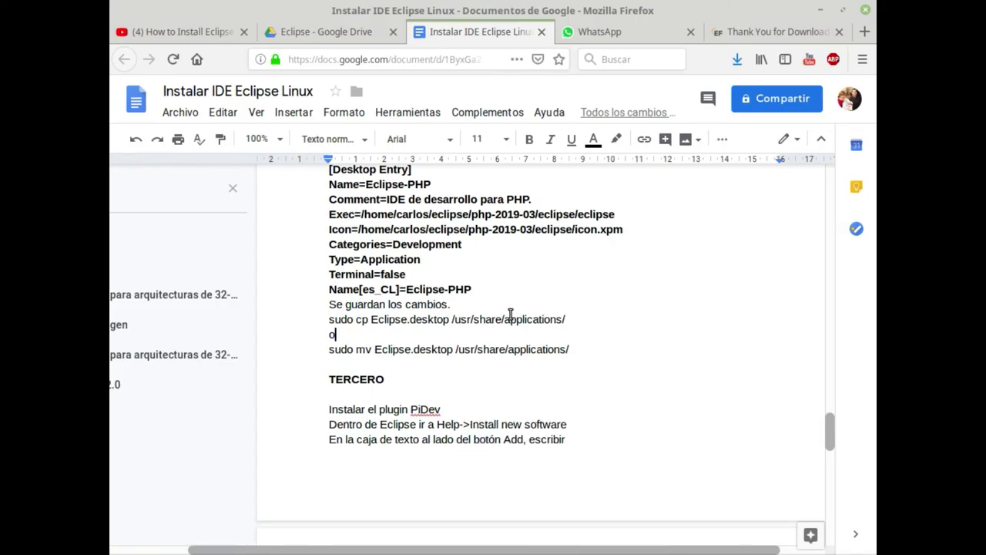
- Review the PyDev plugin and Python interpreter instructions in the Instalar IDE Eclipse Linux document and minimize the browser
{"action": "scroll", "coordinate": [511, 314], "scroll_direction": "down", "scroll_amount": 4}
{"action": "scroll", "coordinate": [509, 314], "scroll_direction": "down", "scroll_amount": 3}
{"action": "scroll", "coordinate": [509, 314], "scroll_direction": "up", "scroll_amount": 3}
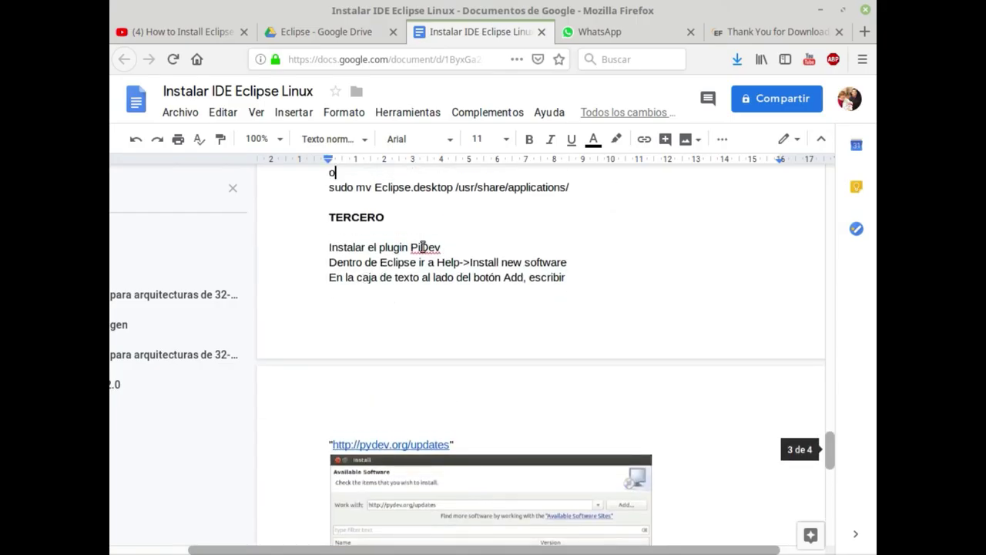
{"action": "scroll", "coordinate": [502, 372], "scroll_direction": "down", "scroll_amount": 15}
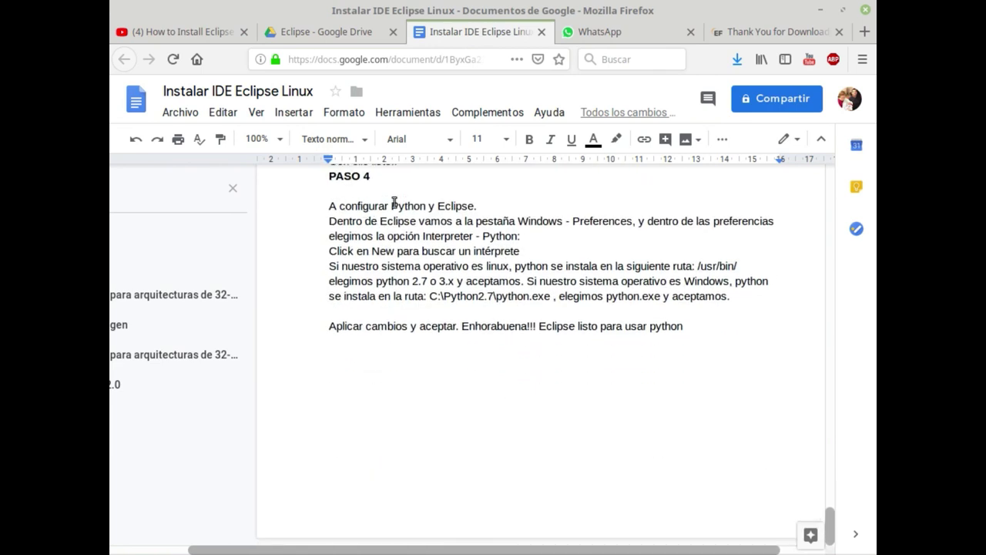
{"action": "scroll", "coordinate": [746, 354], "scroll_direction": "up", "scroll_amount": 3}
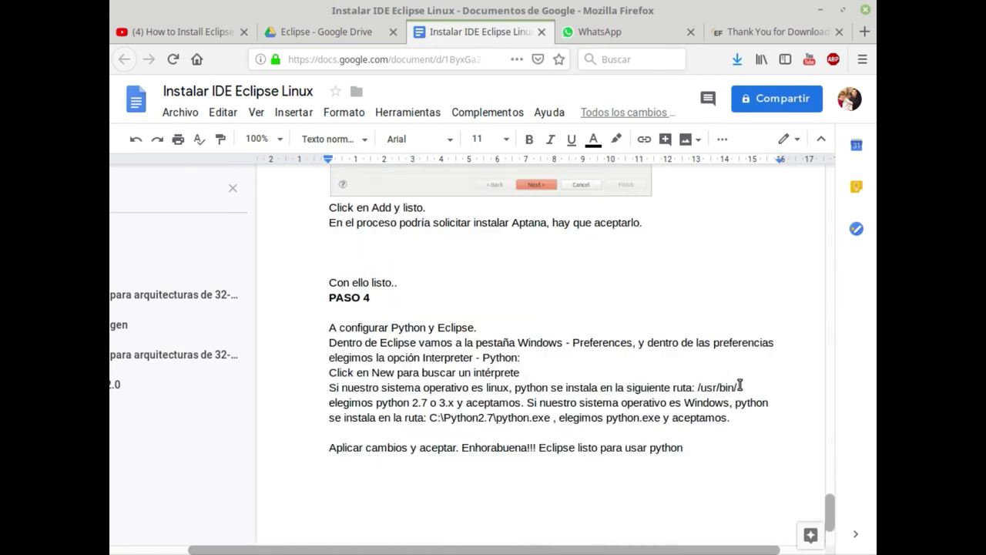
{"action": "scroll", "coordinate": [741, 369], "scroll_direction": "up", "scroll_amount": 15}
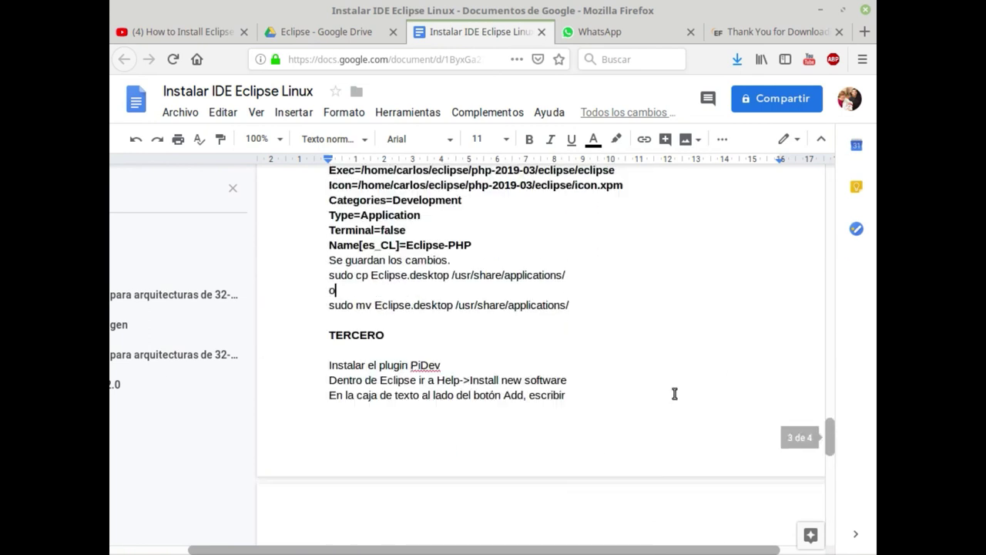
{"action": "scroll", "coordinate": [688, 390], "scroll_direction": "up", "scroll_amount": 3}
{"action": "left_click_drag", "start_coordinate": [830, 362], "coordinate": [809, 159]}
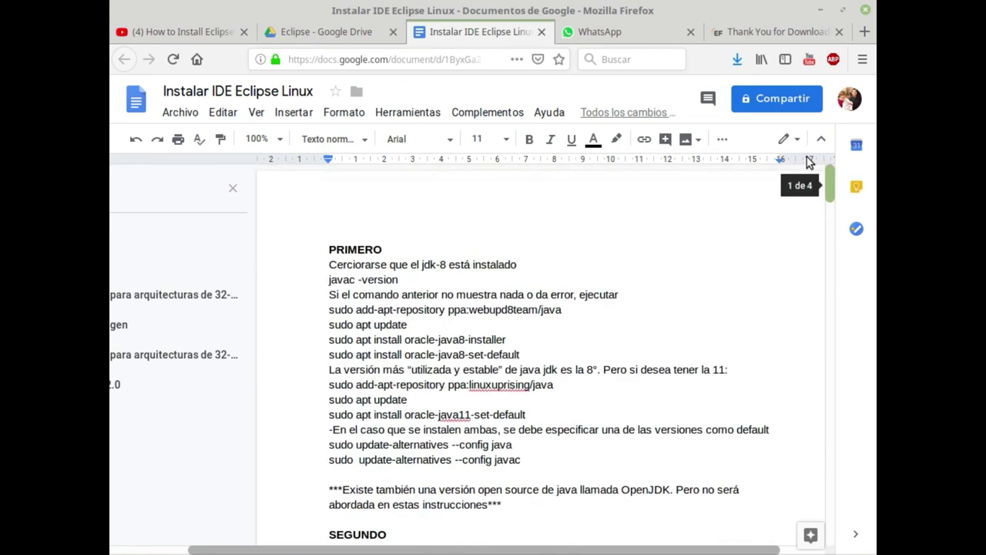
{"action": "left_click", "coordinate": [821, 10]}
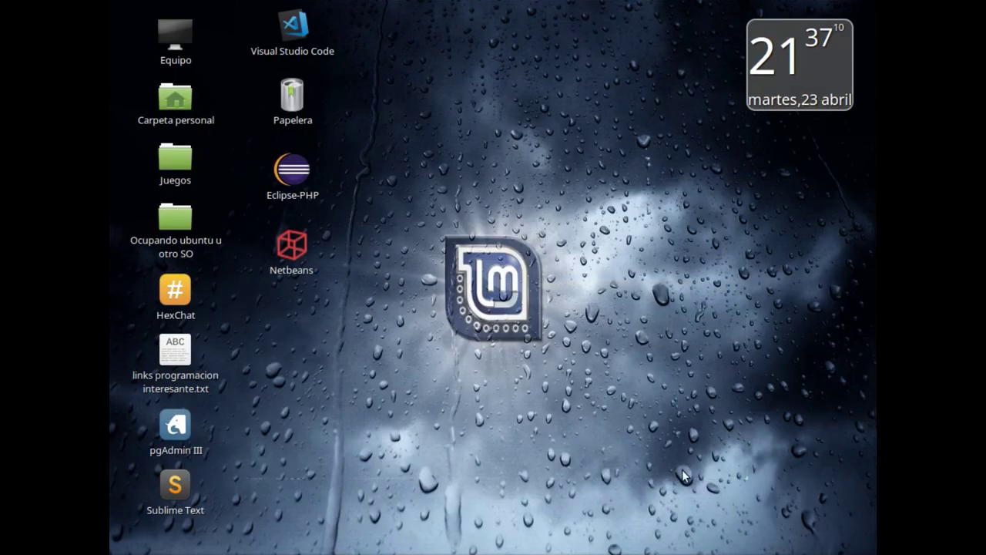